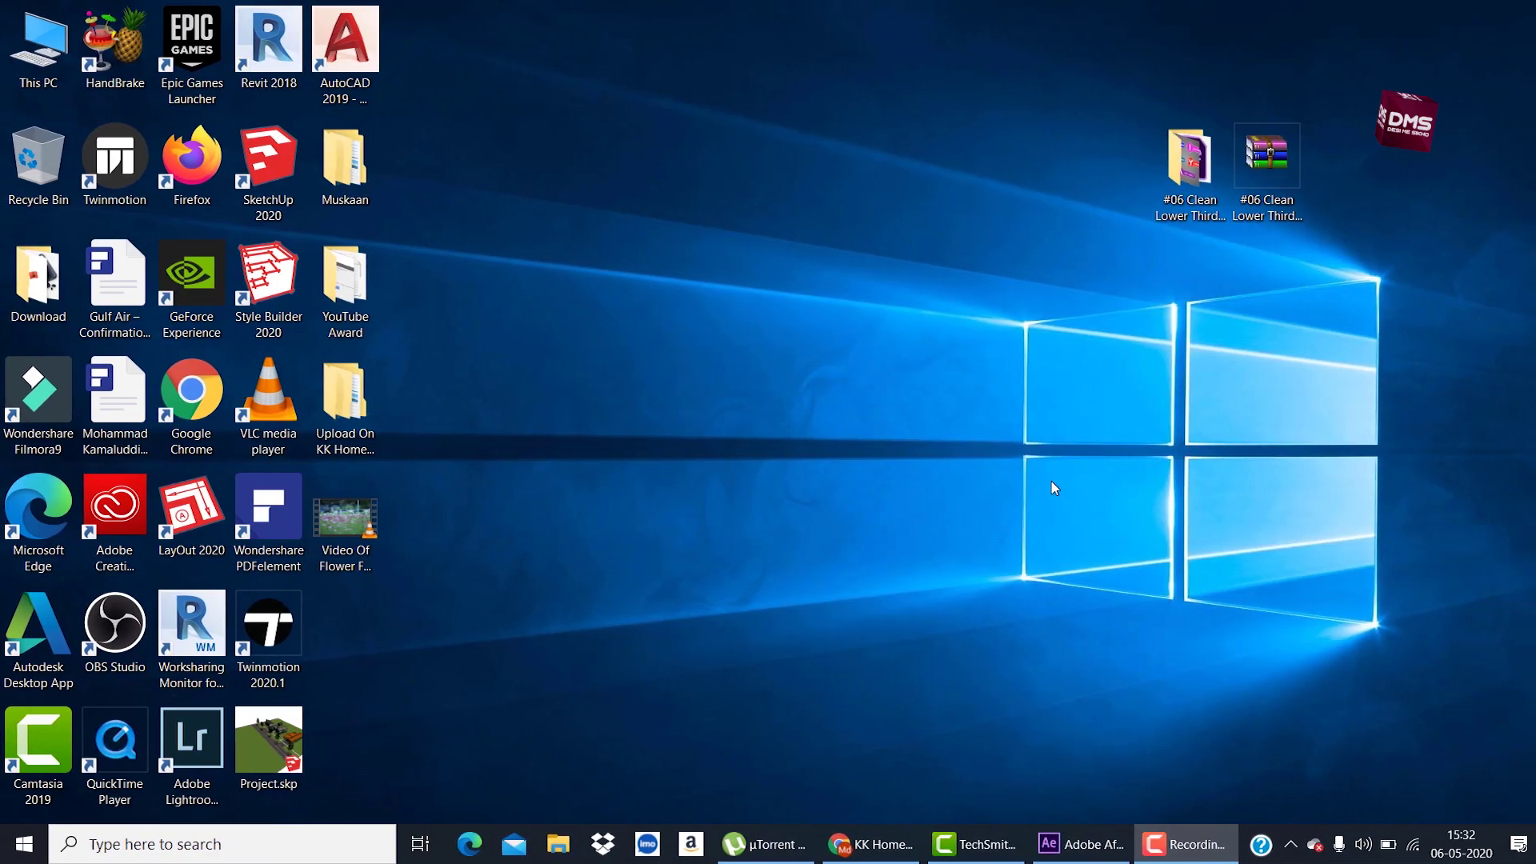
Extract the lower-thirds RAR archive in place and open the extracted folder
{"action": "left_click", "coordinate": [1266, 298]}
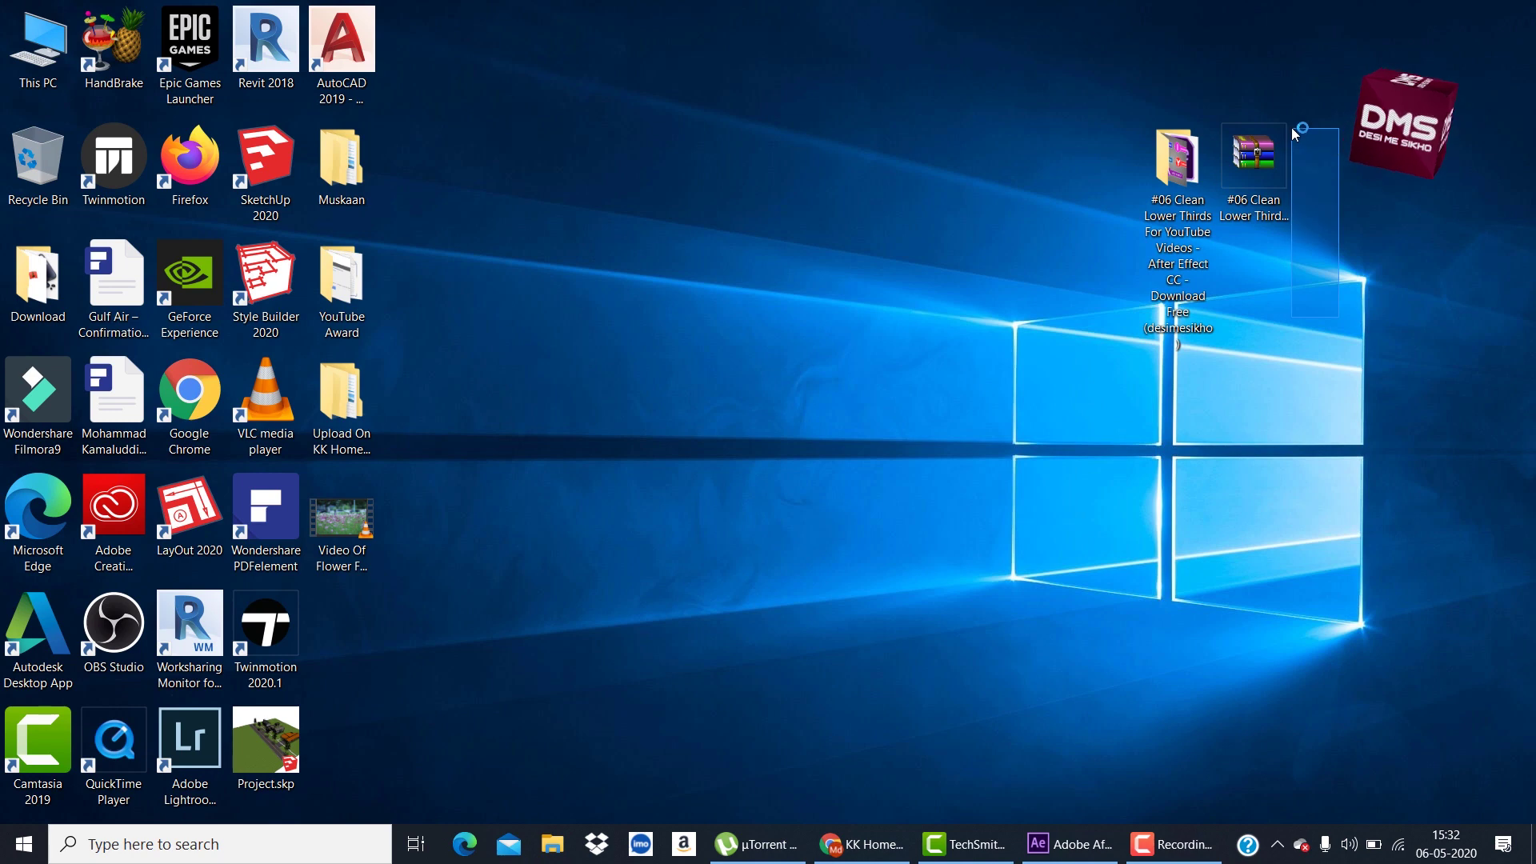
{"action": "right_click", "coordinate": [1262, 166]}
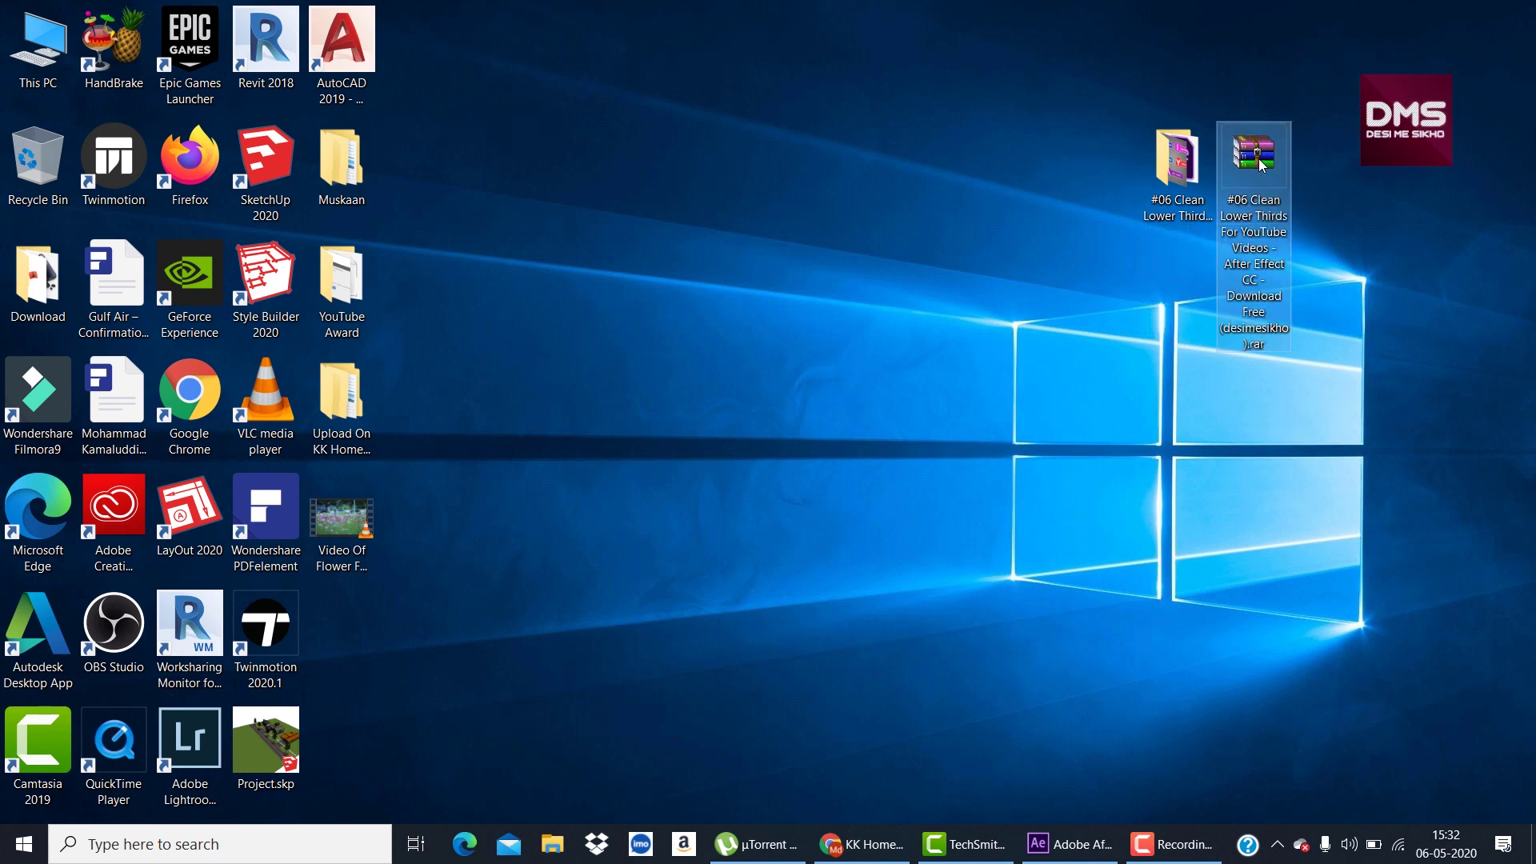
{"action": "left_click", "coordinate": [1131, 237]}
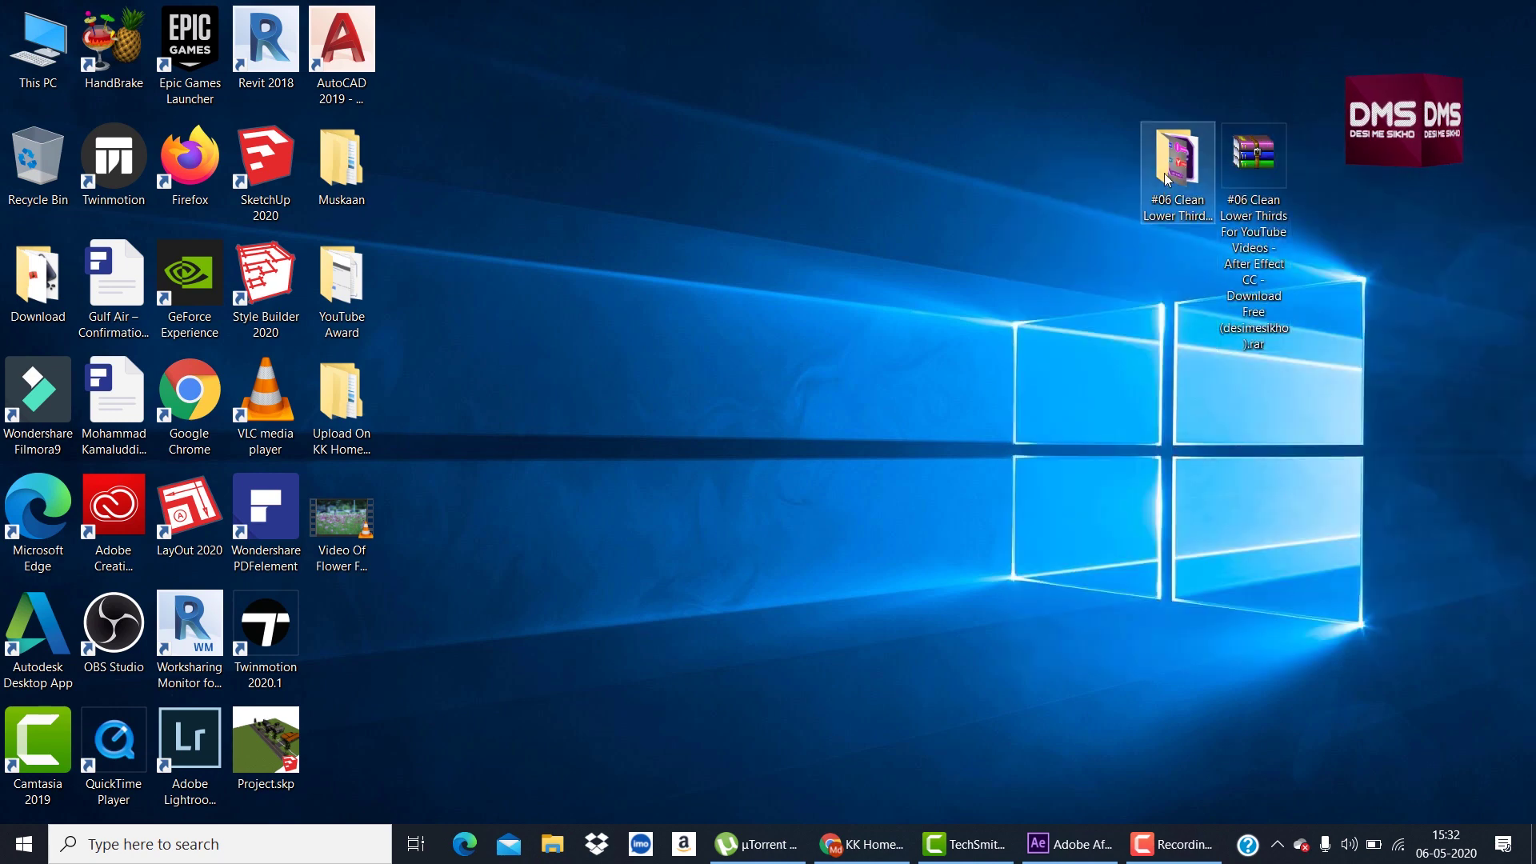
{"action": "double_click", "coordinate": [1183, 166]}
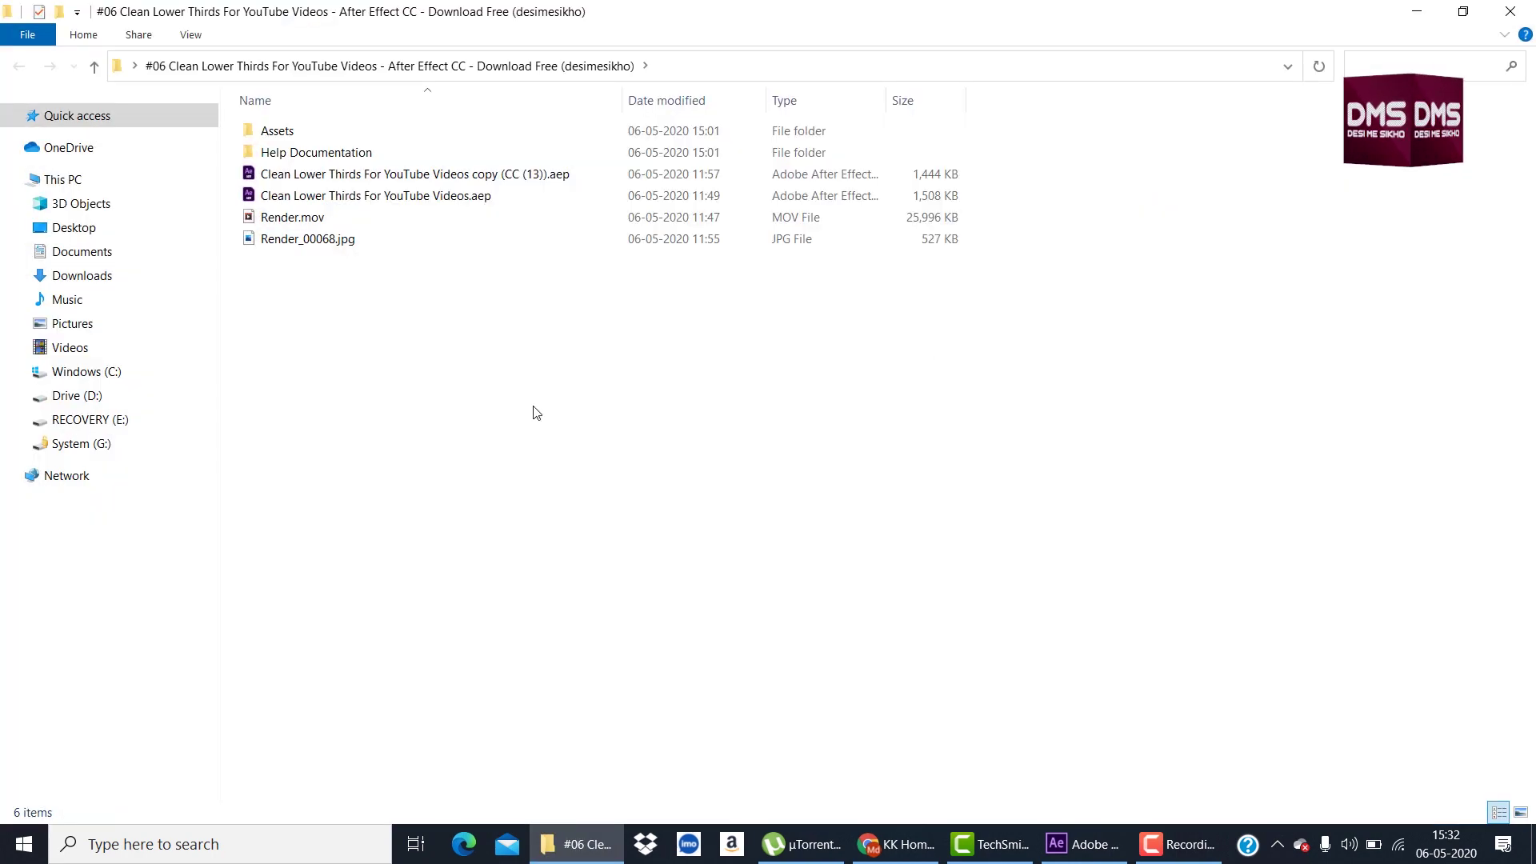
{"action": "left_click_drag", "start_coordinate": [536, 412], "coordinate": [295, 114]}
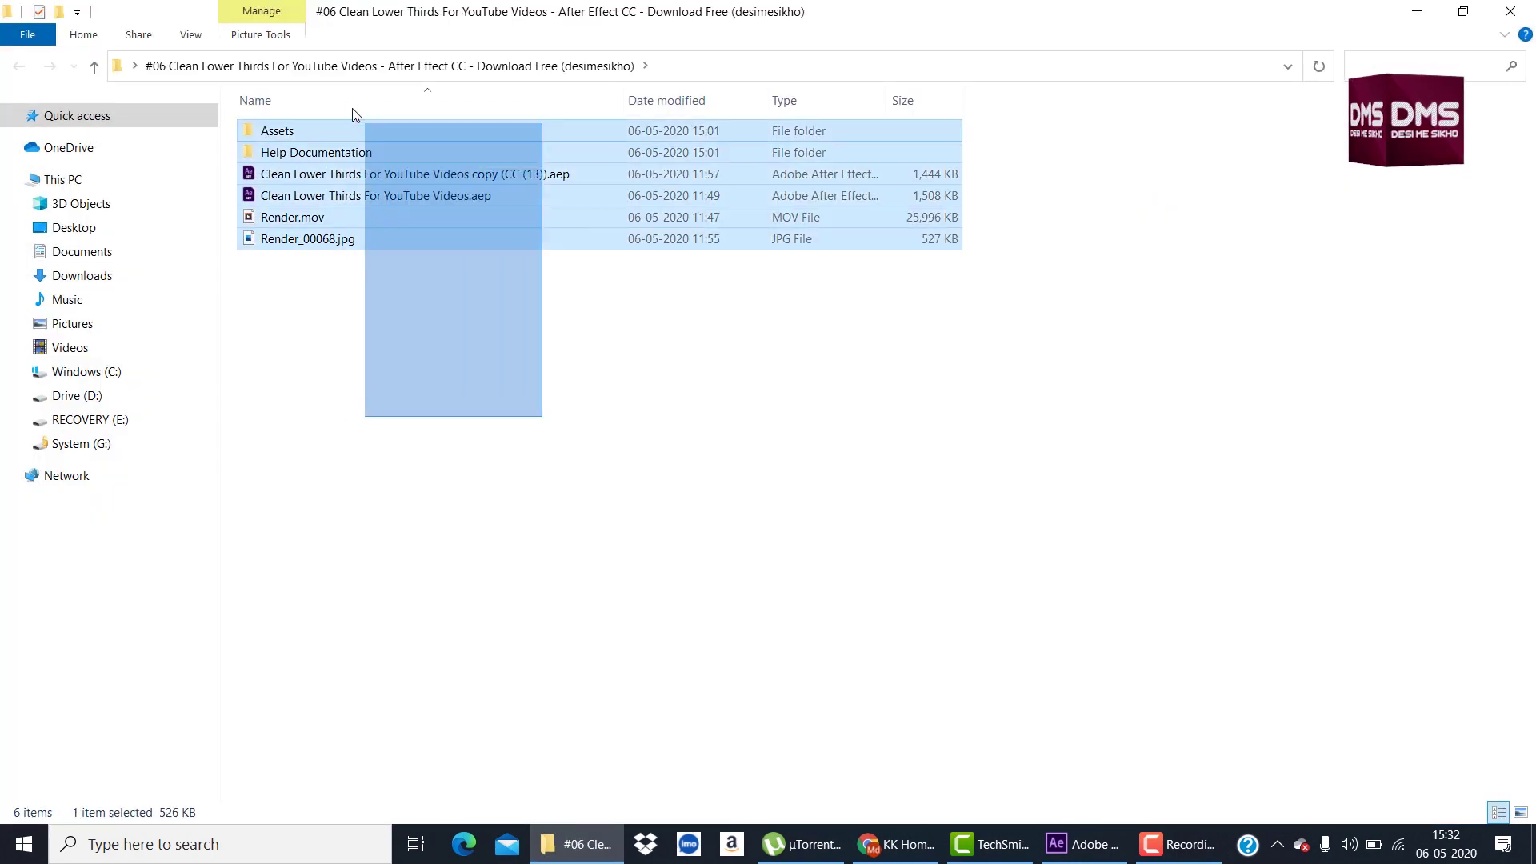
Go into Assets › Font and select both fonts, BEBAS__.TTF and Zian free promo.ttf
{"action": "double_click", "coordinate": [290, 138]}
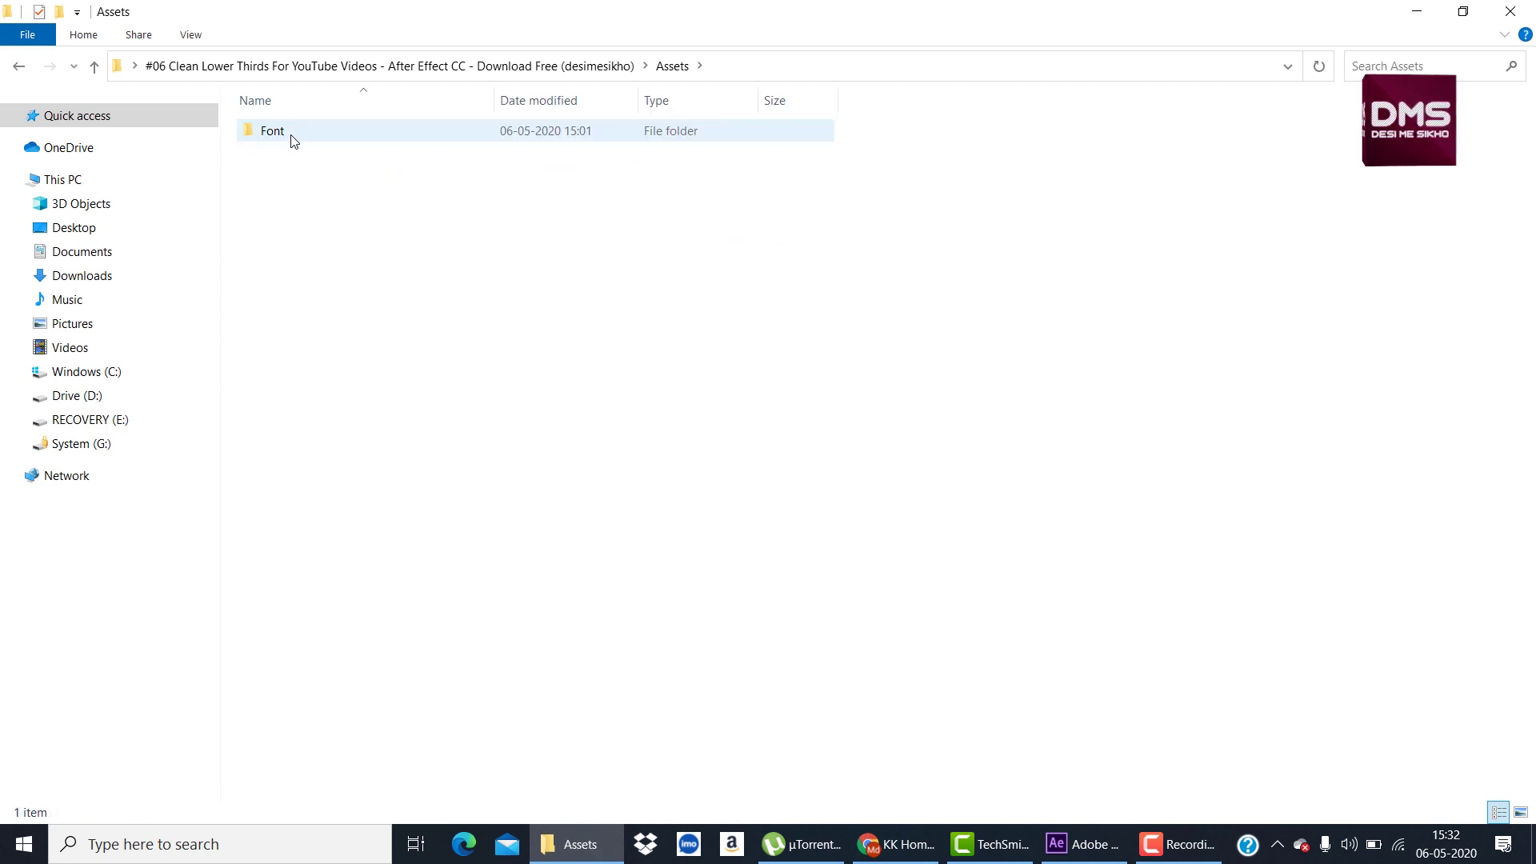
{"action": "double_click", "coordinate": [292, 140]}
{"action": "mouse_move", "coordinate": [385, 258]}
{"action": "left_mouse_down"}
{"action": "mouse_move", "coordinate": [296, 115]}
{"action": "mouse_move", "coordinate": [365, 109]}
{"action": "left_mouse_up"}
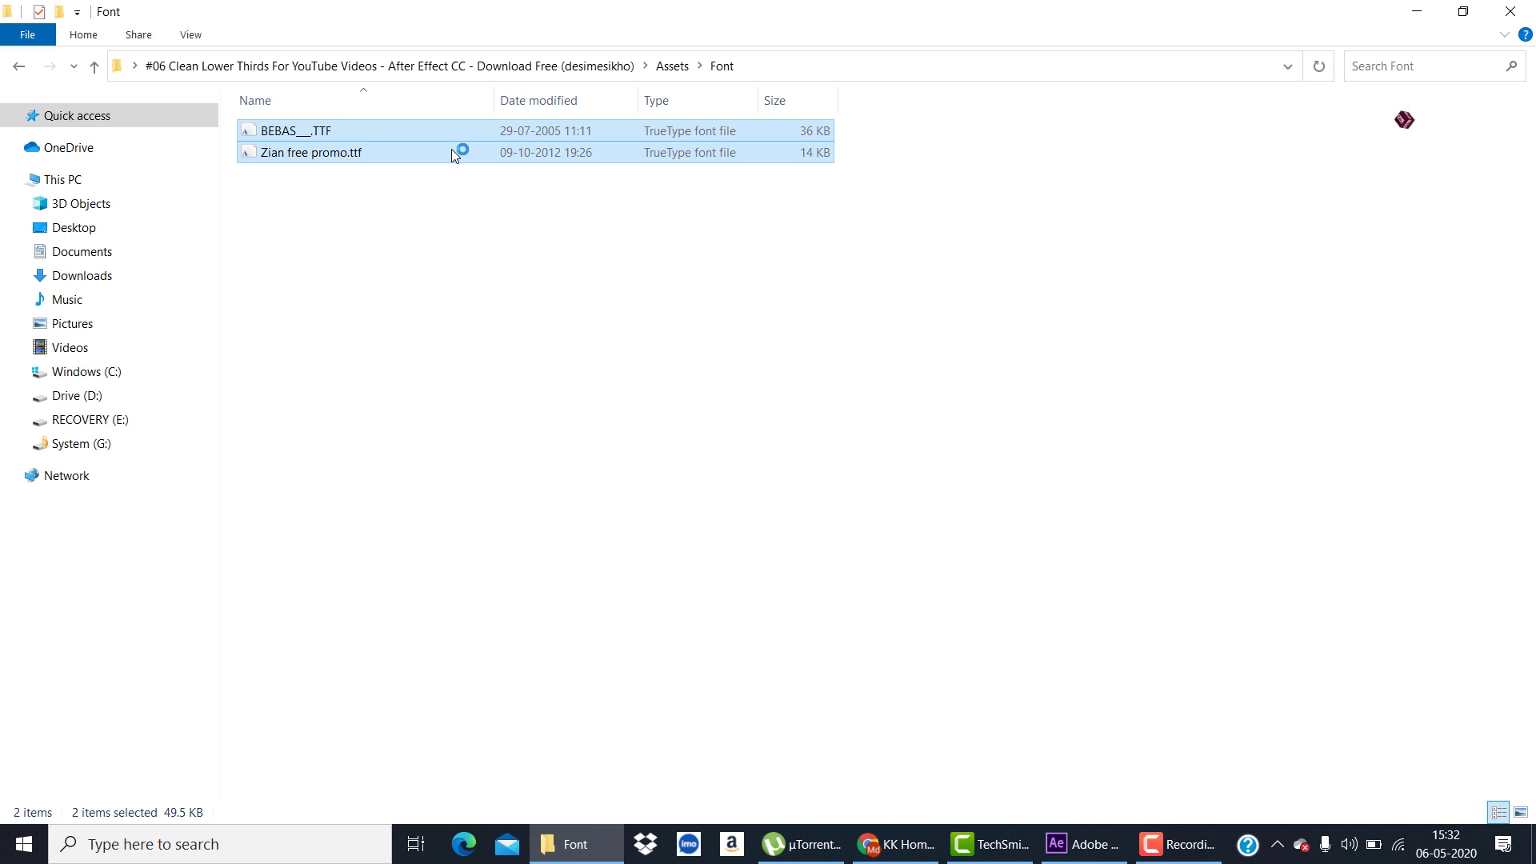
{"action": "right_click", "coordinate": [357, 133]}
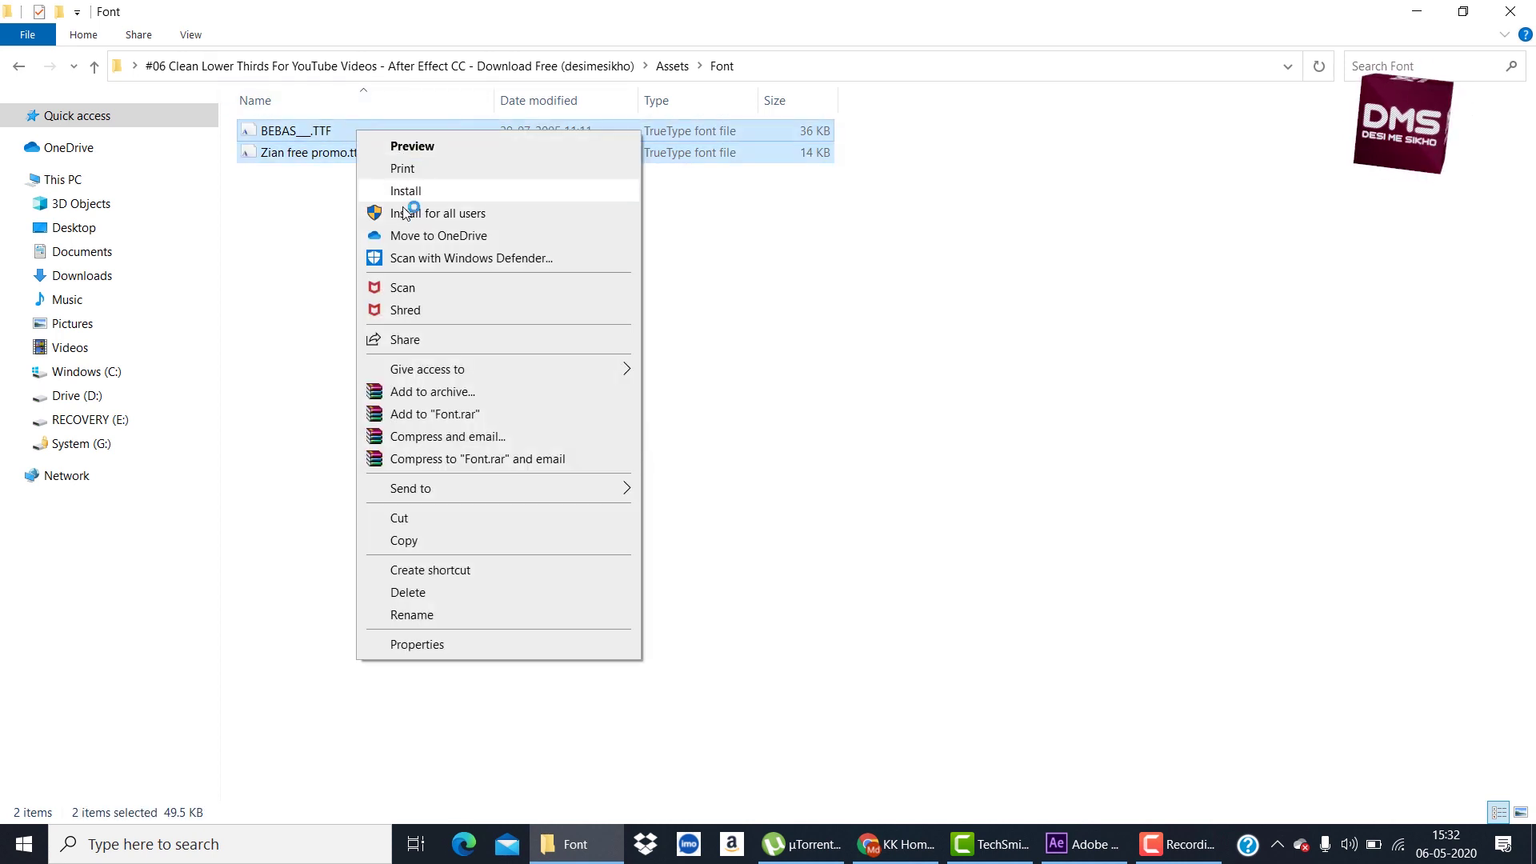
Install both font files and go back to the main lower-thirds folder
{"action": "left_click", "coordinate": [432, 191]}
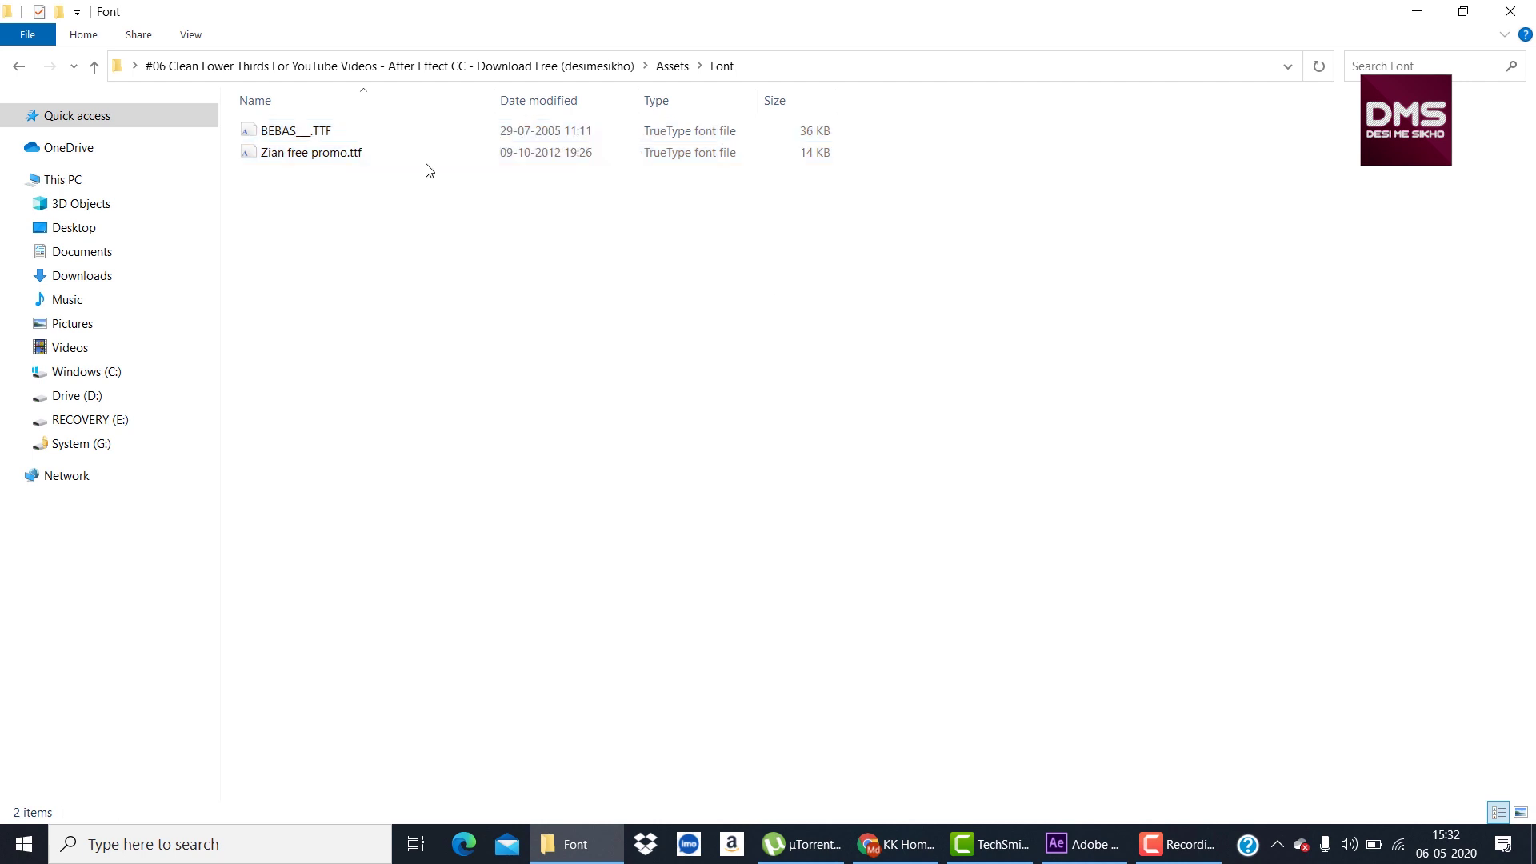
{"action": "left_click", "coordinate": [19, 67]}
{"action": "left_click", "coordinate": [19, 67]}
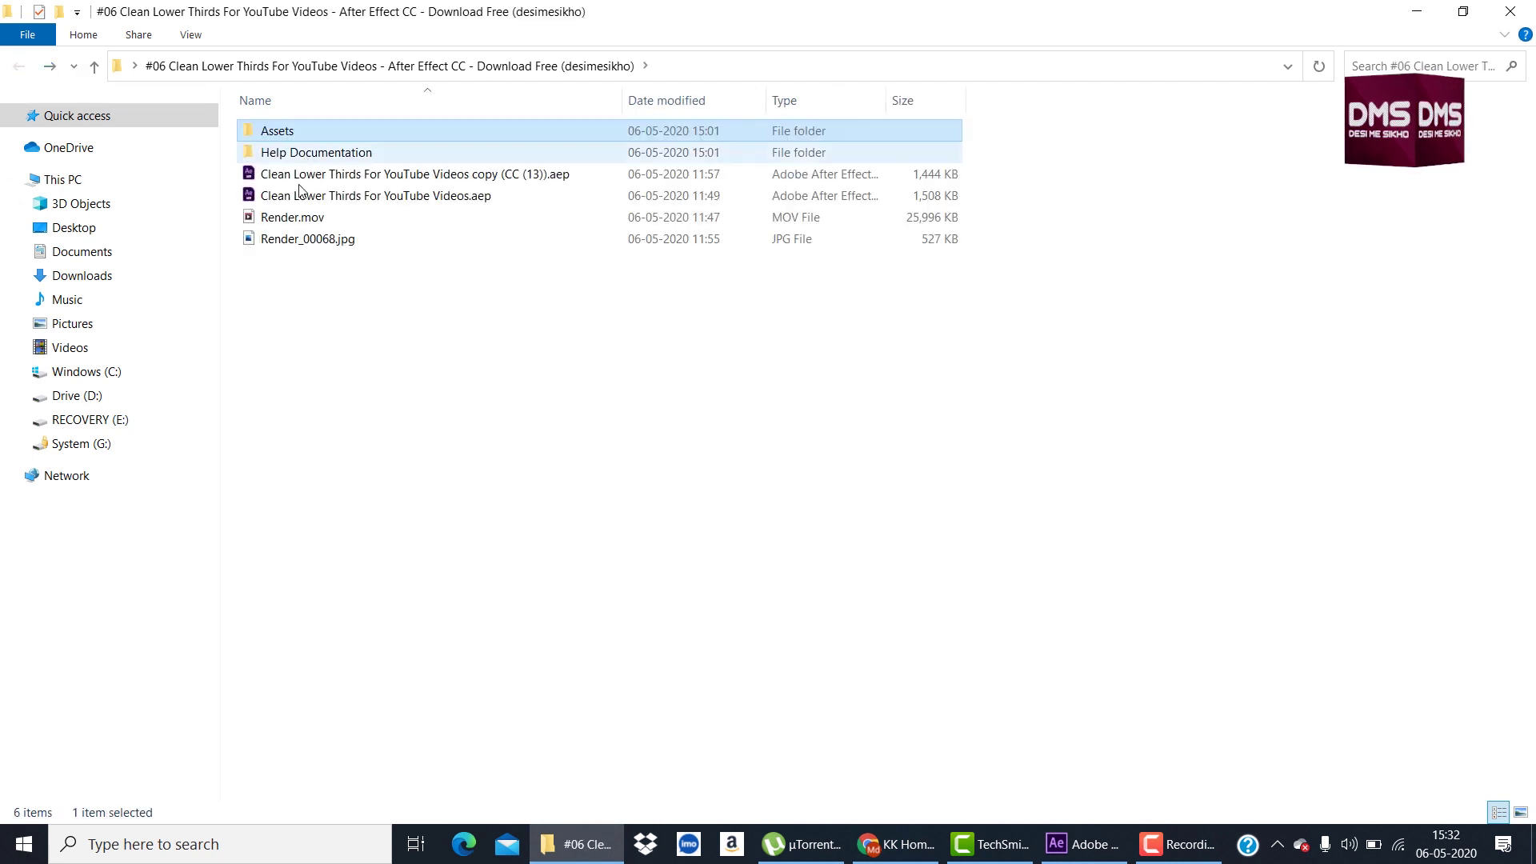
Open Clean Lower Thirds For YouTube Videos.aep and switch to After Effects
{"action": "left_click", "coordinate": [360, 177]}
{"action": "double_click", "coordinate": [340, 200]}
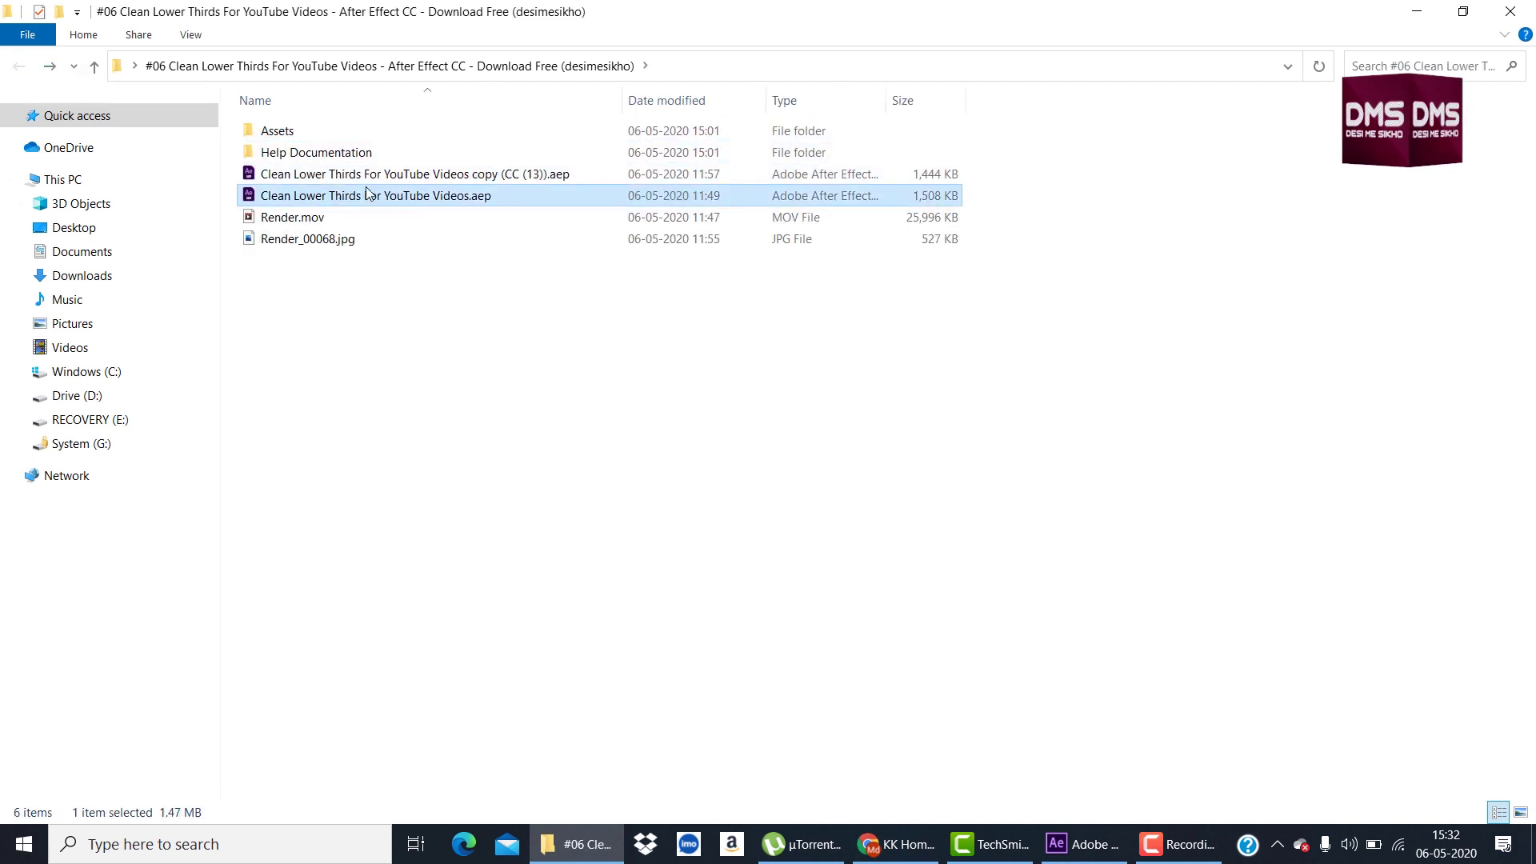
{"action": "left_click", "coordinate": [490, 176]}
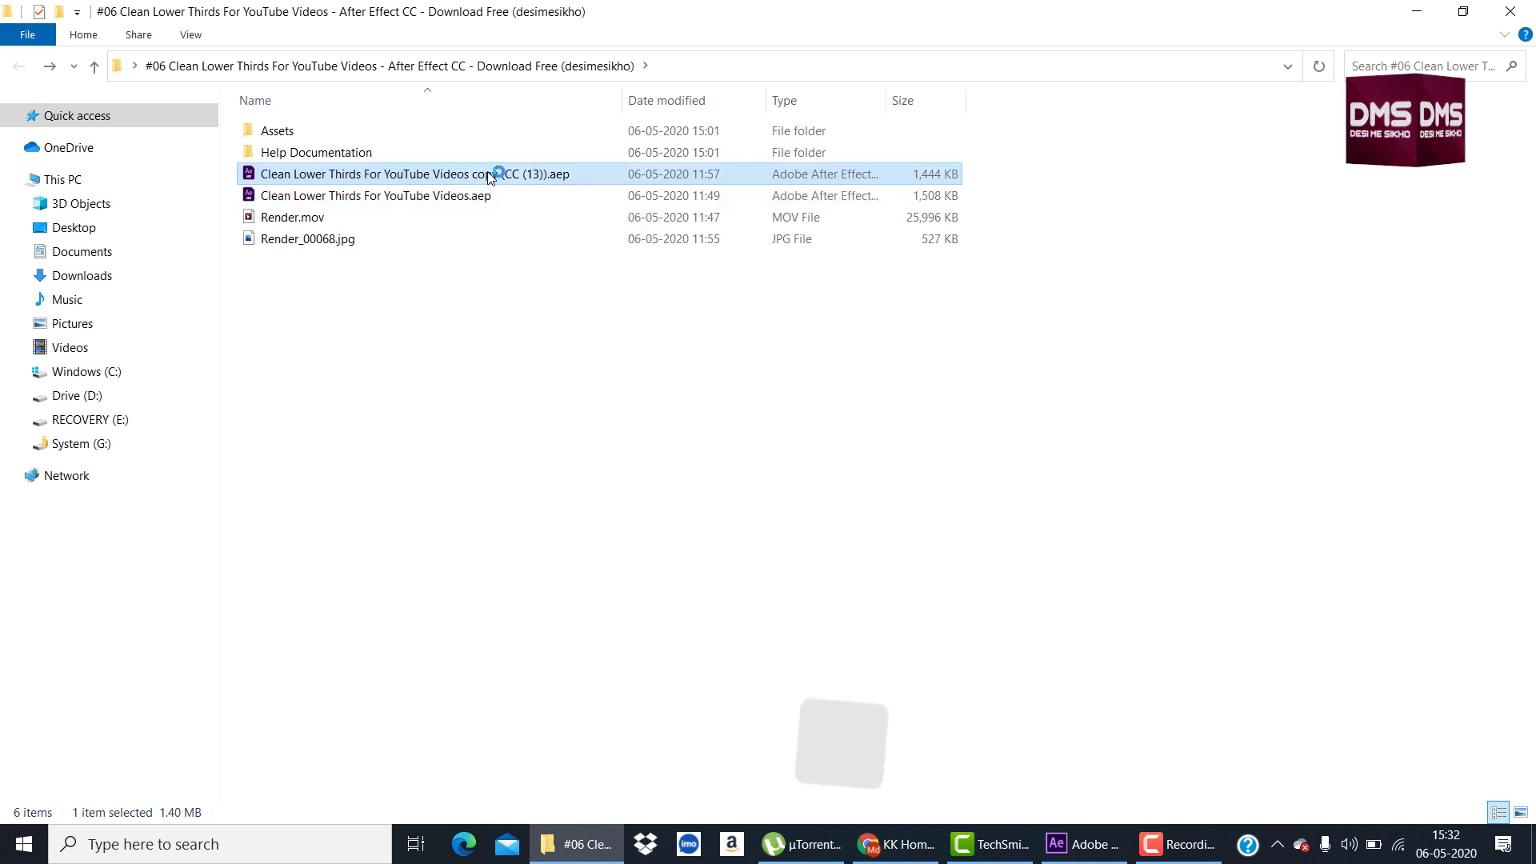
{"action": "left_click", "coordinate": [463, 198]}
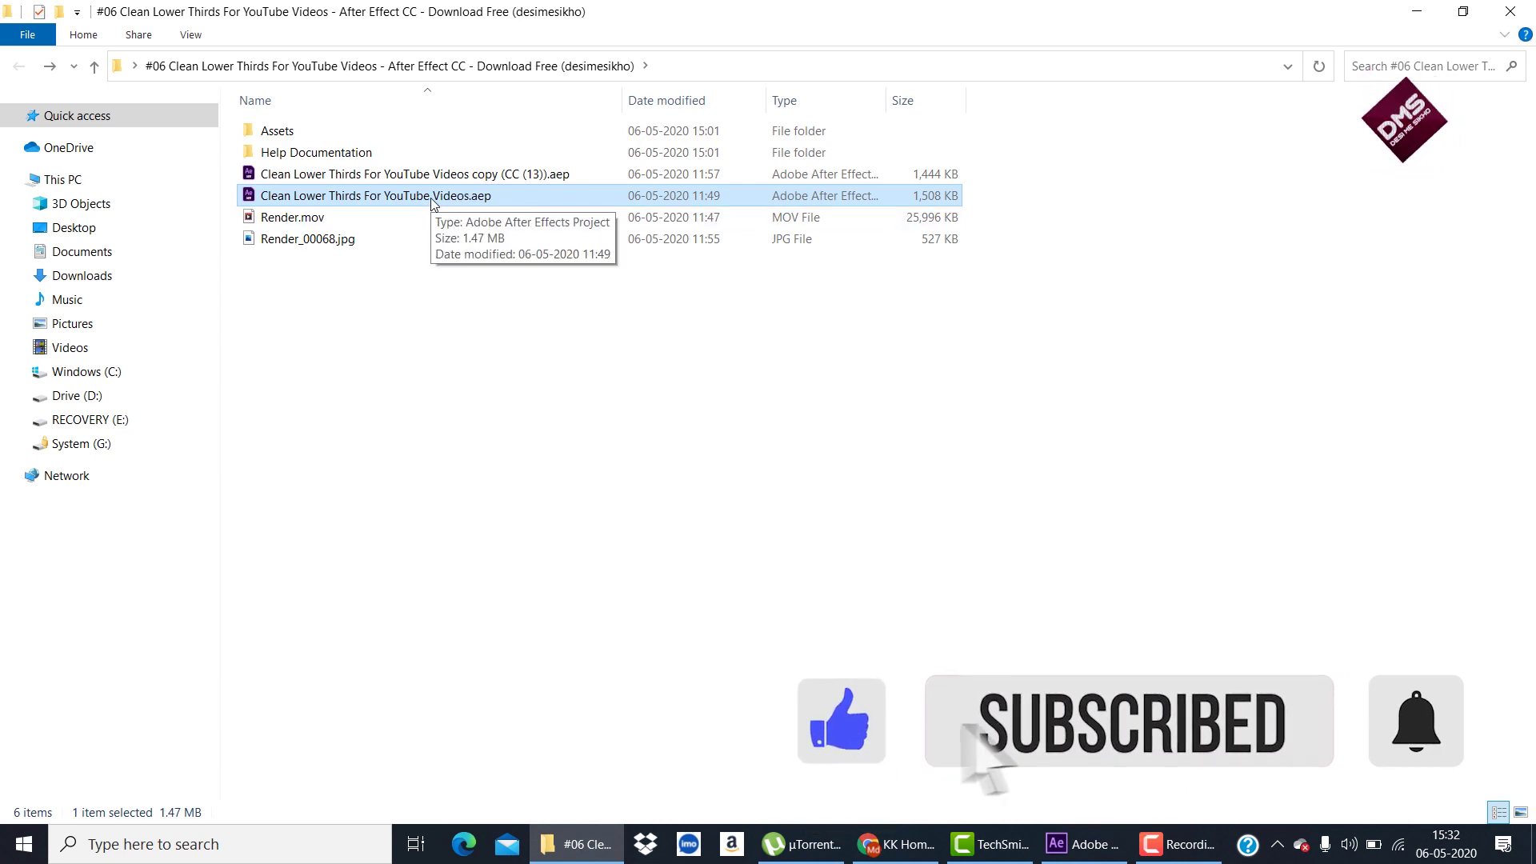
{"action": "double_click", "coordinate": [461, 196]}
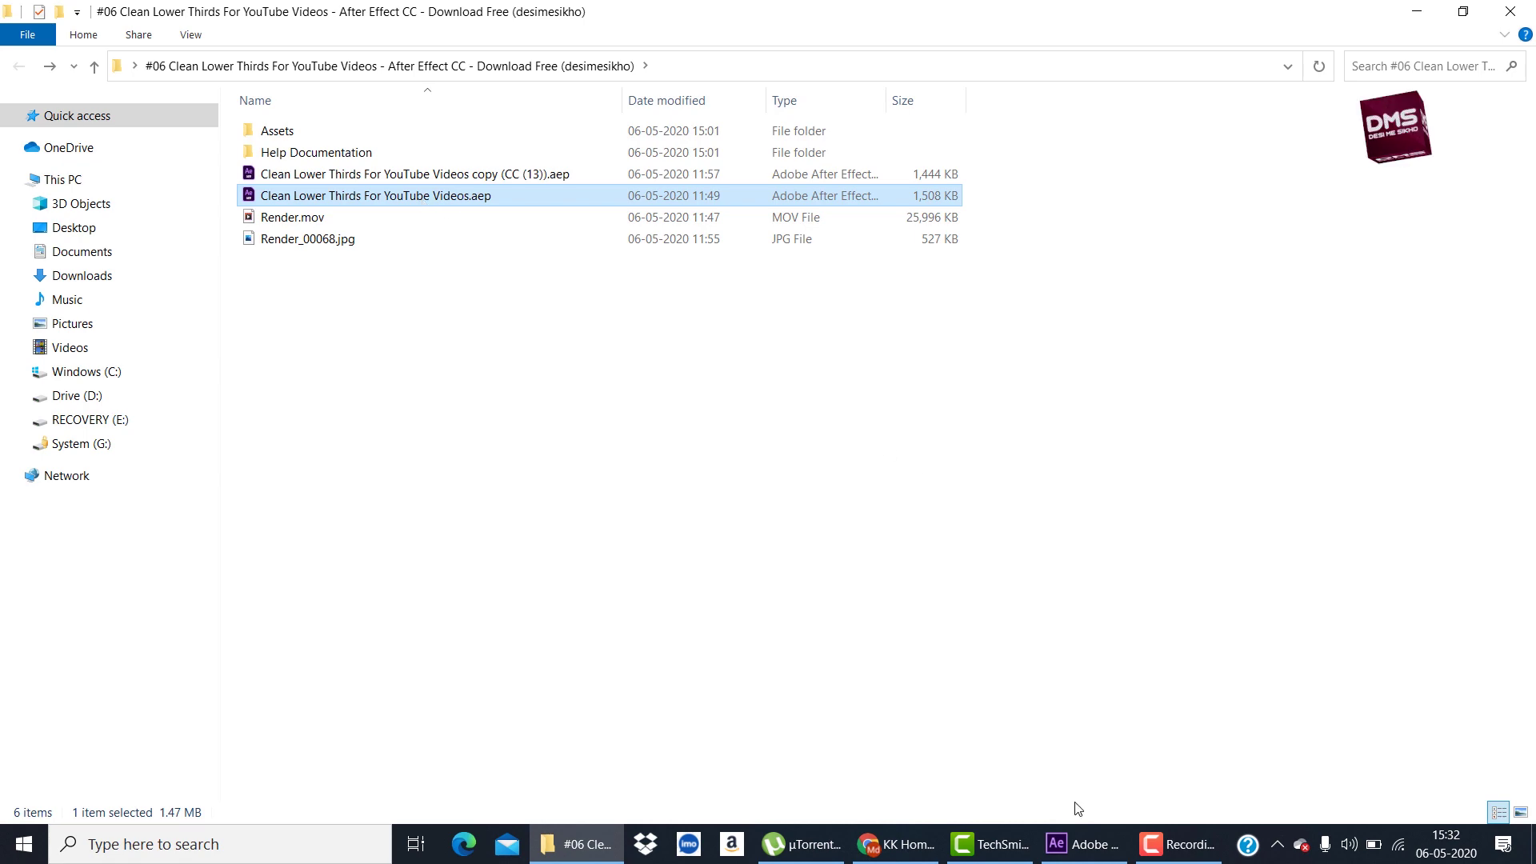
{"action": "left_click", "coordinate": [1085, 840]}
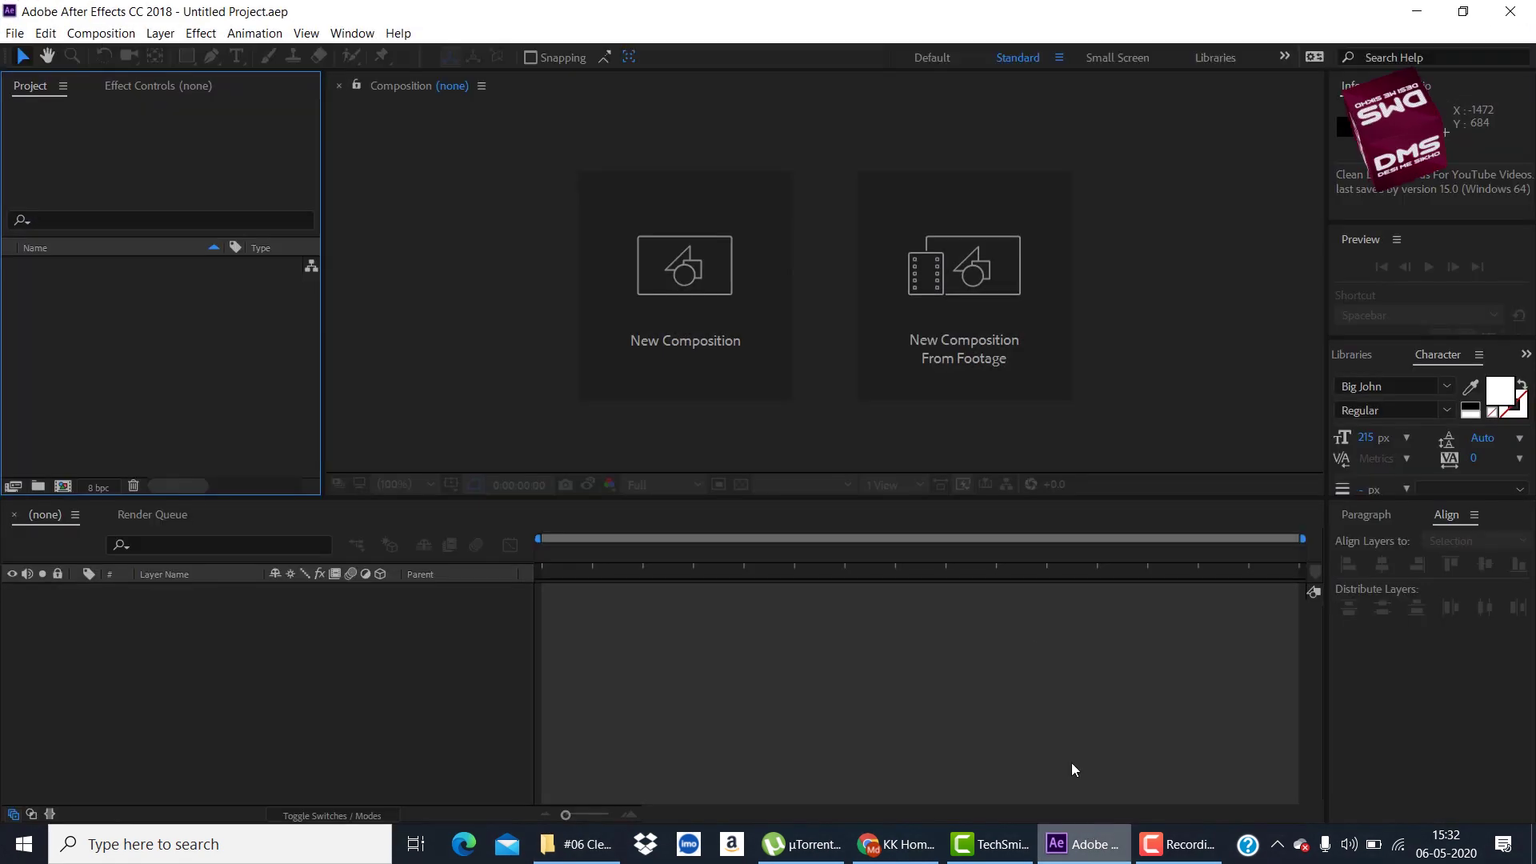
Open Clean Lower Thirds For YouTube Videos.aep via File > Open Project
{"action": "left_click", "coordinate": [14, 33]}
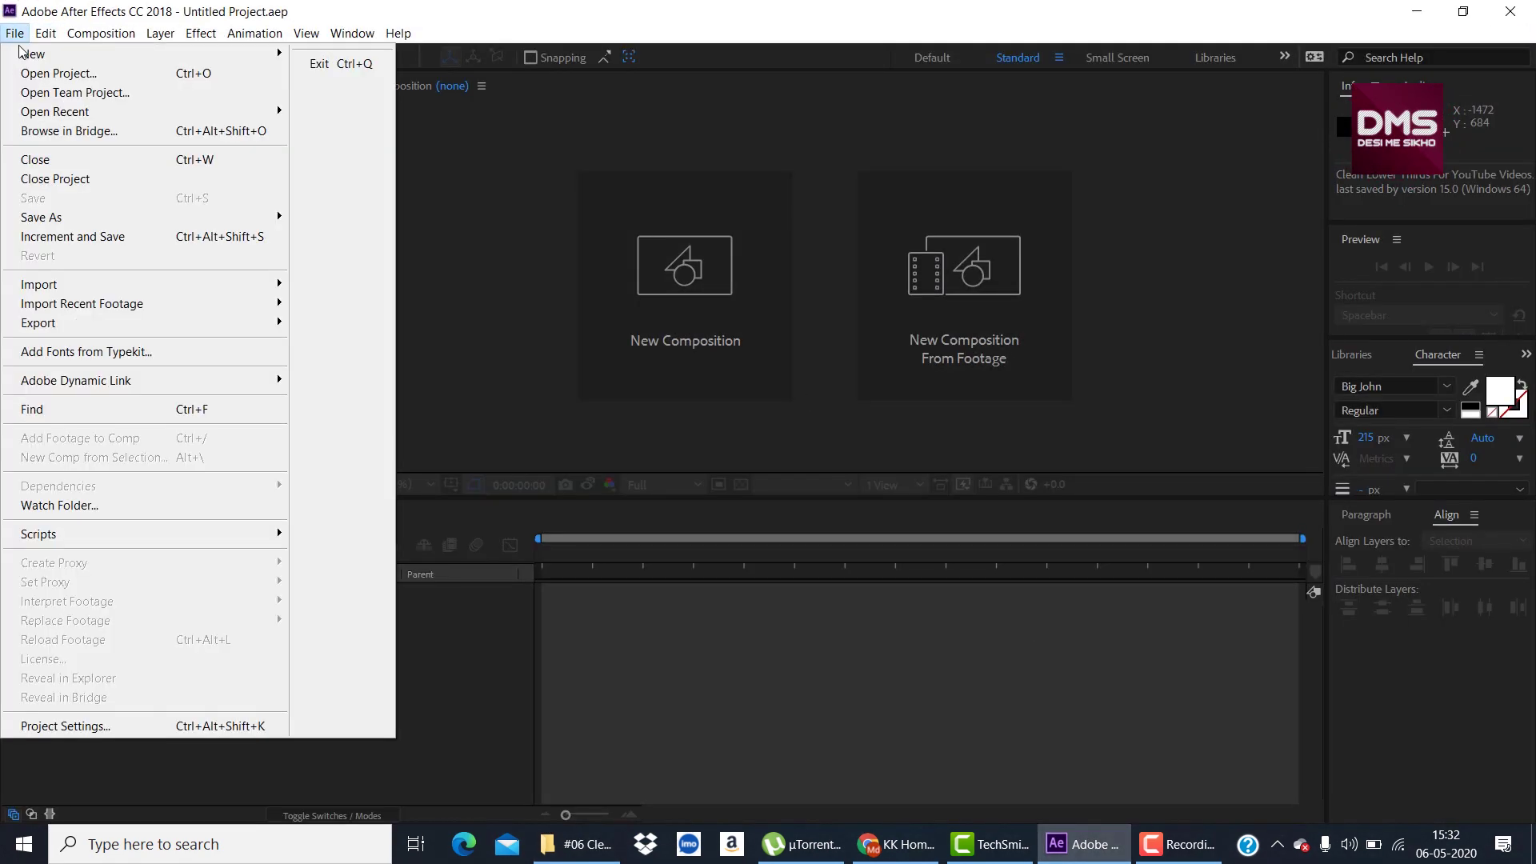
{"action": "left_click", "coordinate": [17, 74]}
{"action": "left_click", "coordinate": [289, 256]}
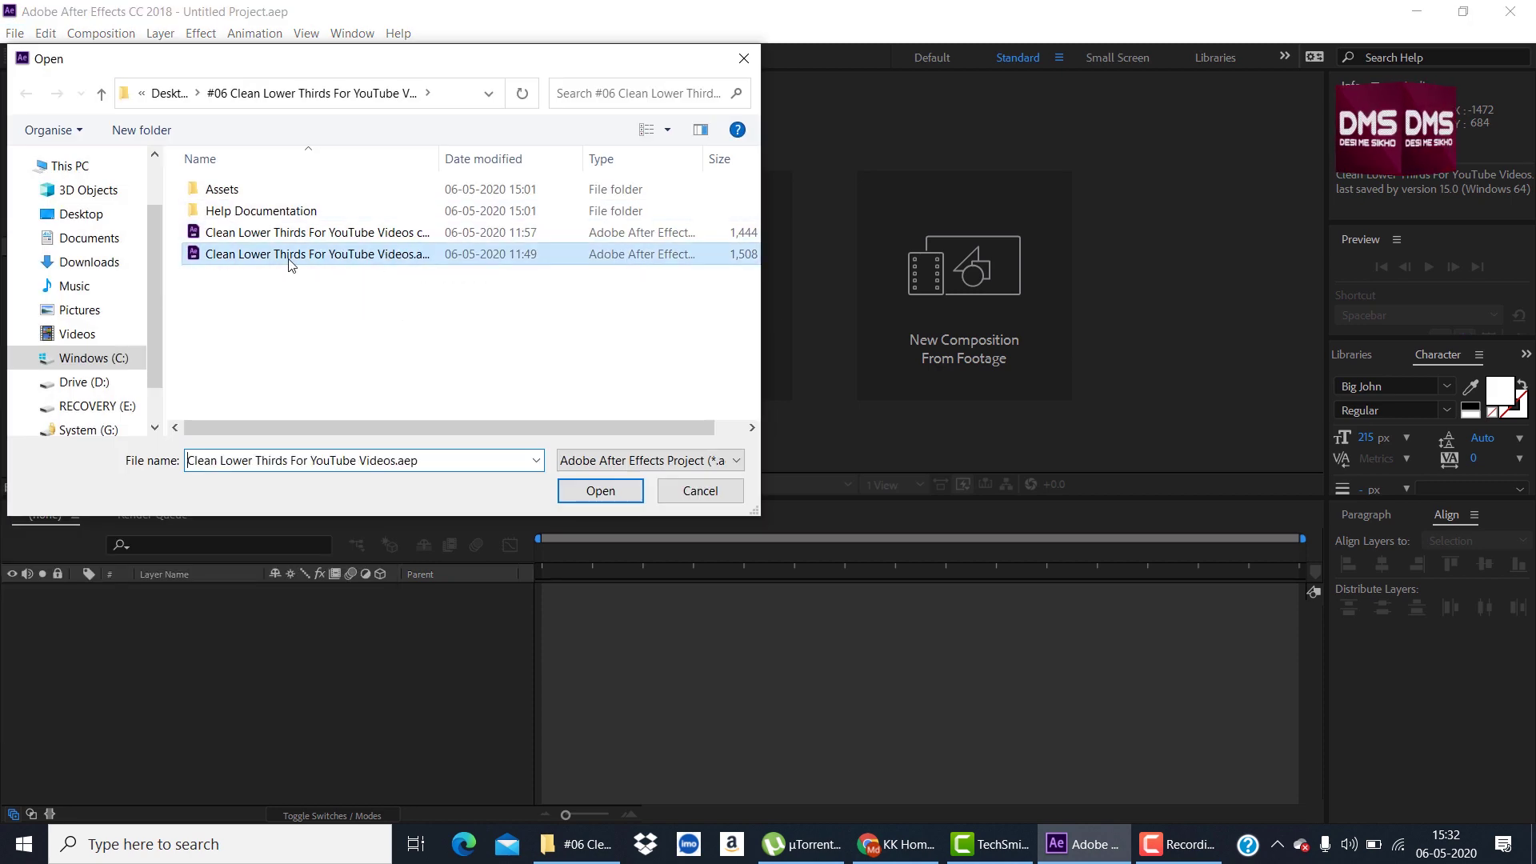
{"action": "left_click", "coordinate": [598, 492]}
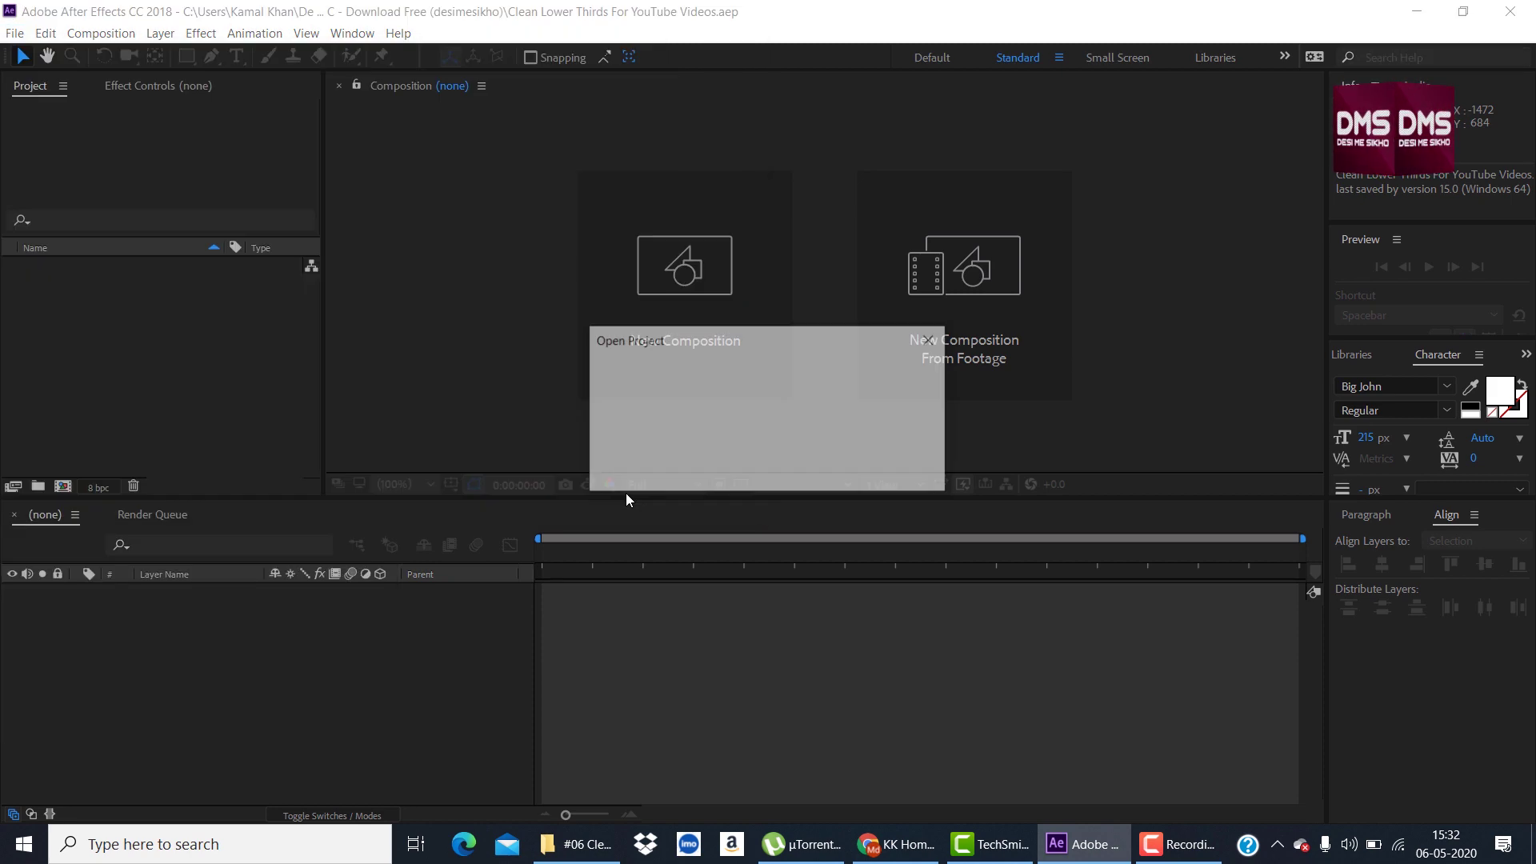
Scrub the Render comp's lower-third animation, return to the start, and minimize After Effects
{"action": "left_click_drag", "start_coordinate": [818, 549], "coordinate": [1036, 576]}
{"action": "key", "text": "Home"}
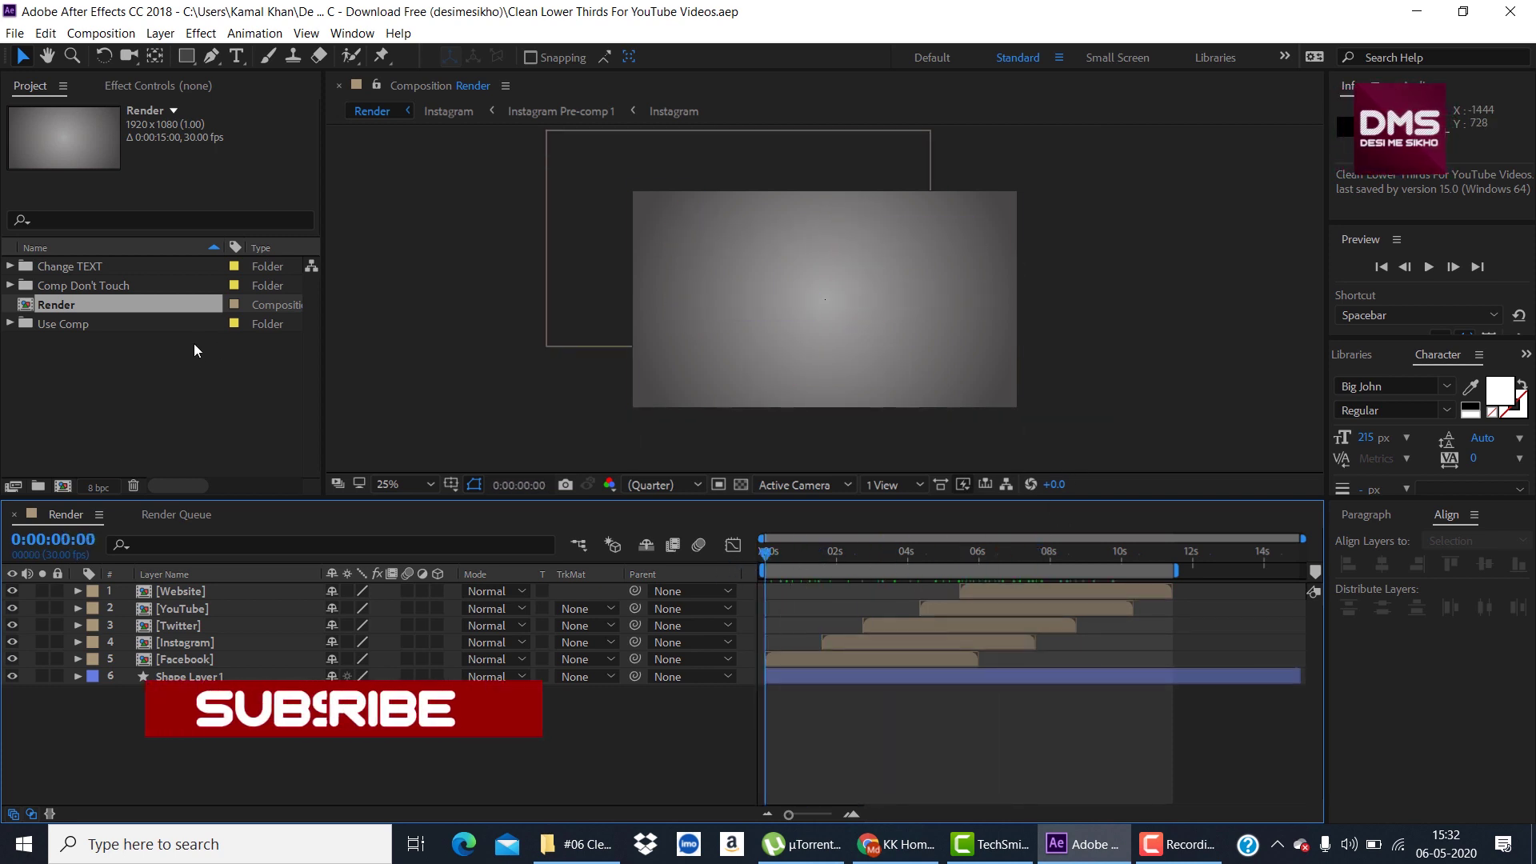
{"action": "left_click", "coordinate": [152, 377]}
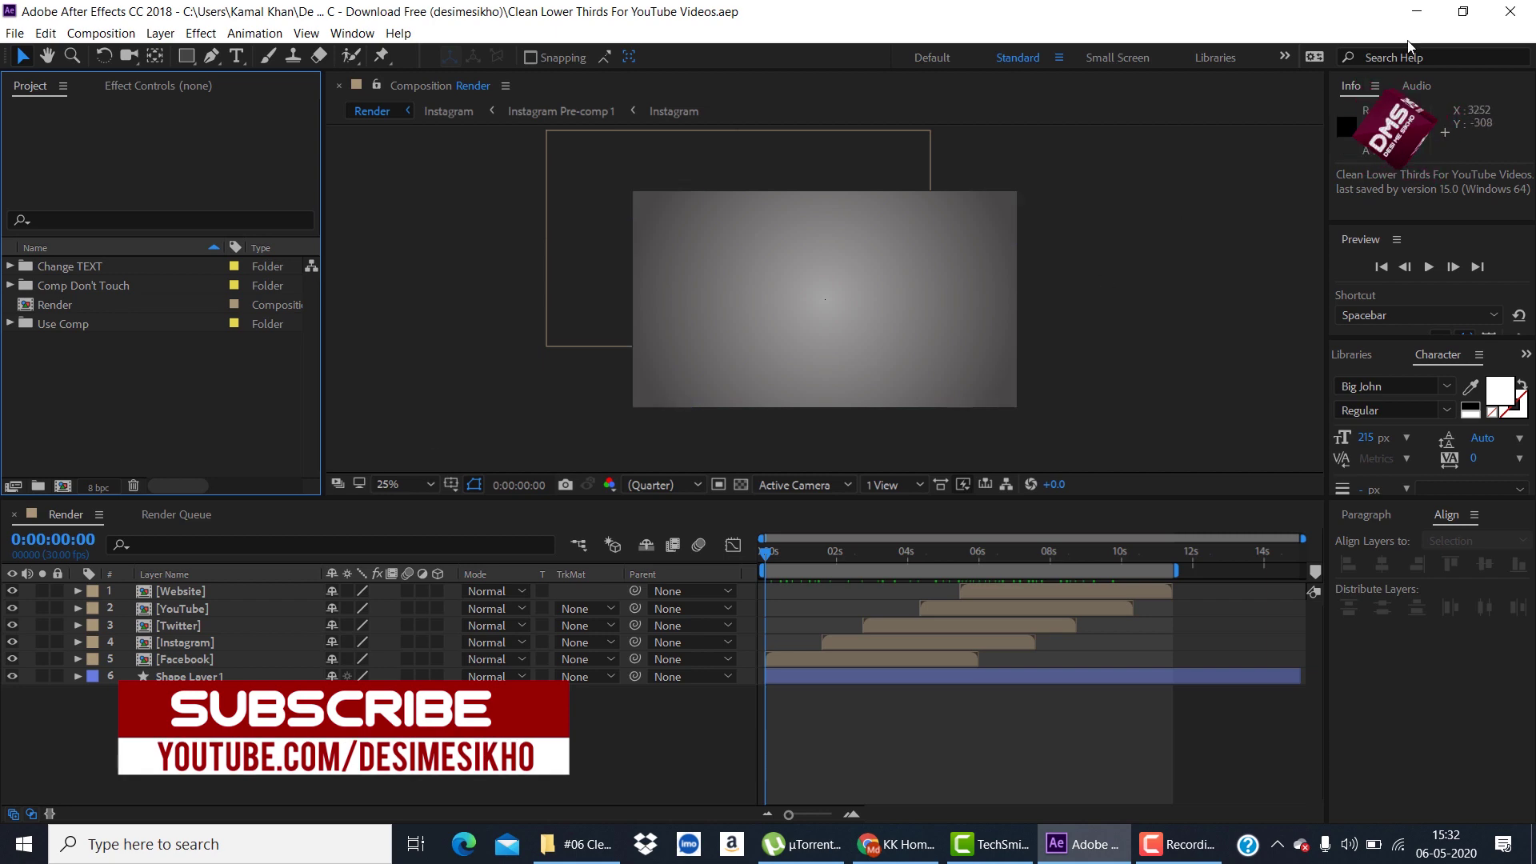
{"action": "left_click", "coordinate": [1417, 11]}
Import Video Of Flower Field.mp4 from the desktop and create a 1920×1080, 30 fps, 10 s Comp 1
{"action": "left_click", "coordinate": [1418, 10]}
{"action": "left_click_drag", "start_coordinate": [341, 524], "coordinate": [1010, 855]}
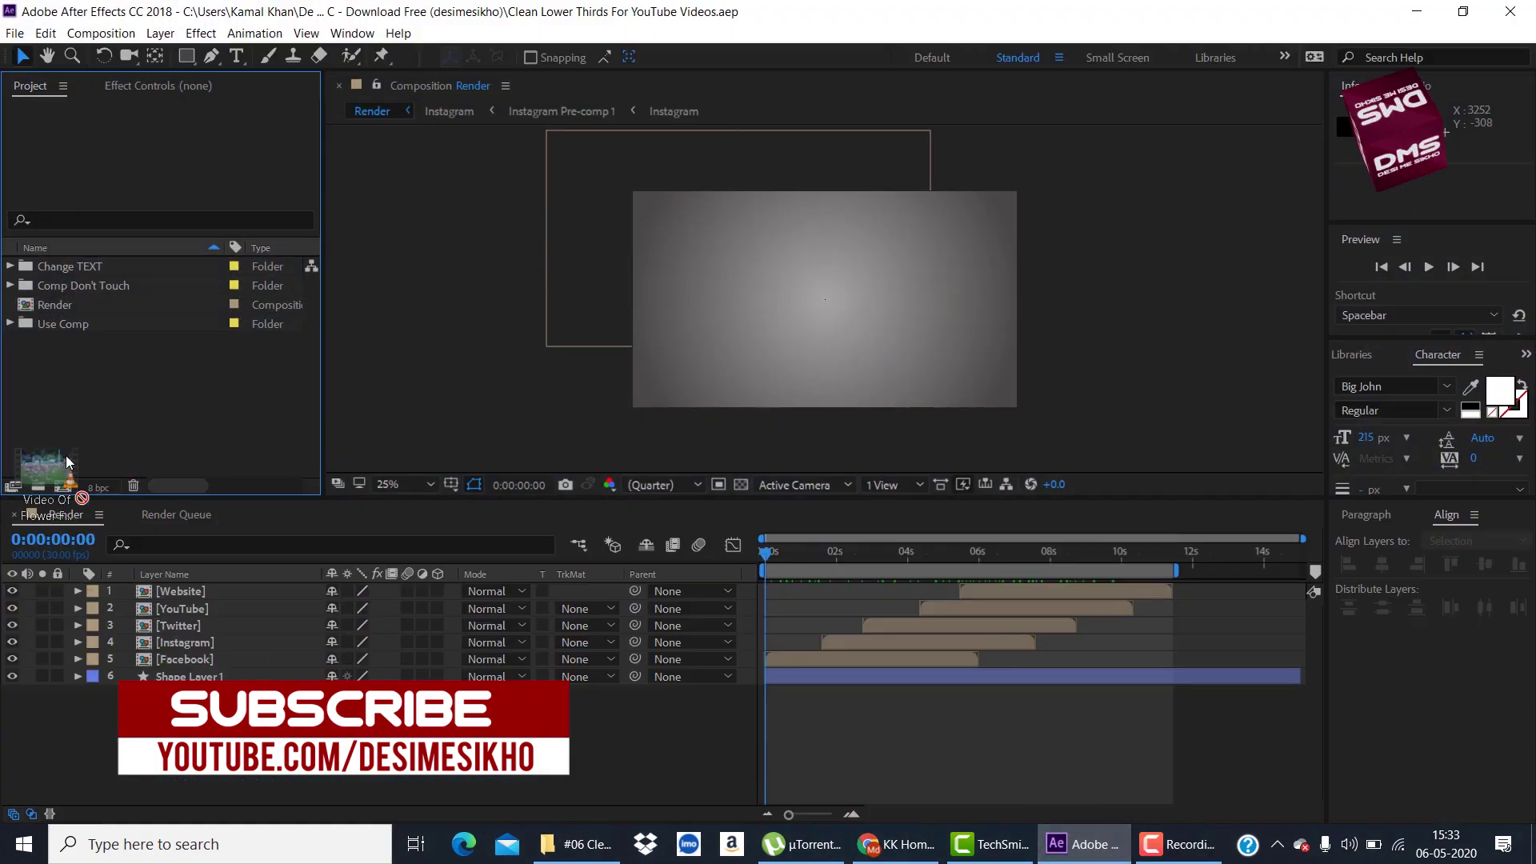
{"action": "mouse_move", "coordinate": [1010, 855]}
{"action": "left_mouse_down"}
{"action": "mouse_move", "coordinate": [116, 424]}
{"action": "mouse_move", "coordinate": [126, 405]}
{"action": "left_mouse_up"}
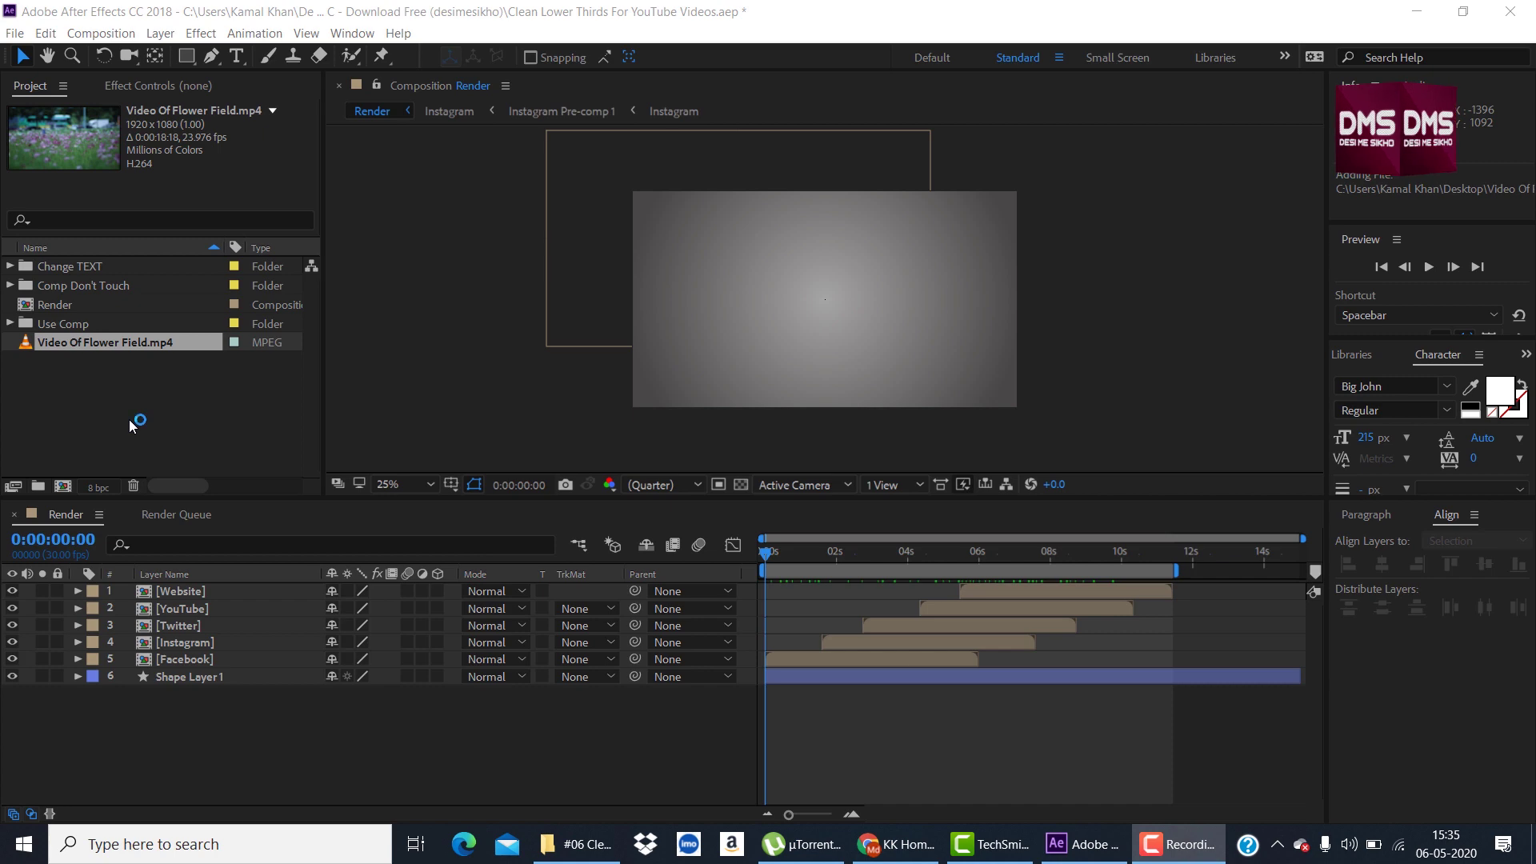
{"action": "left_click", "coordinate": [62, 486]}
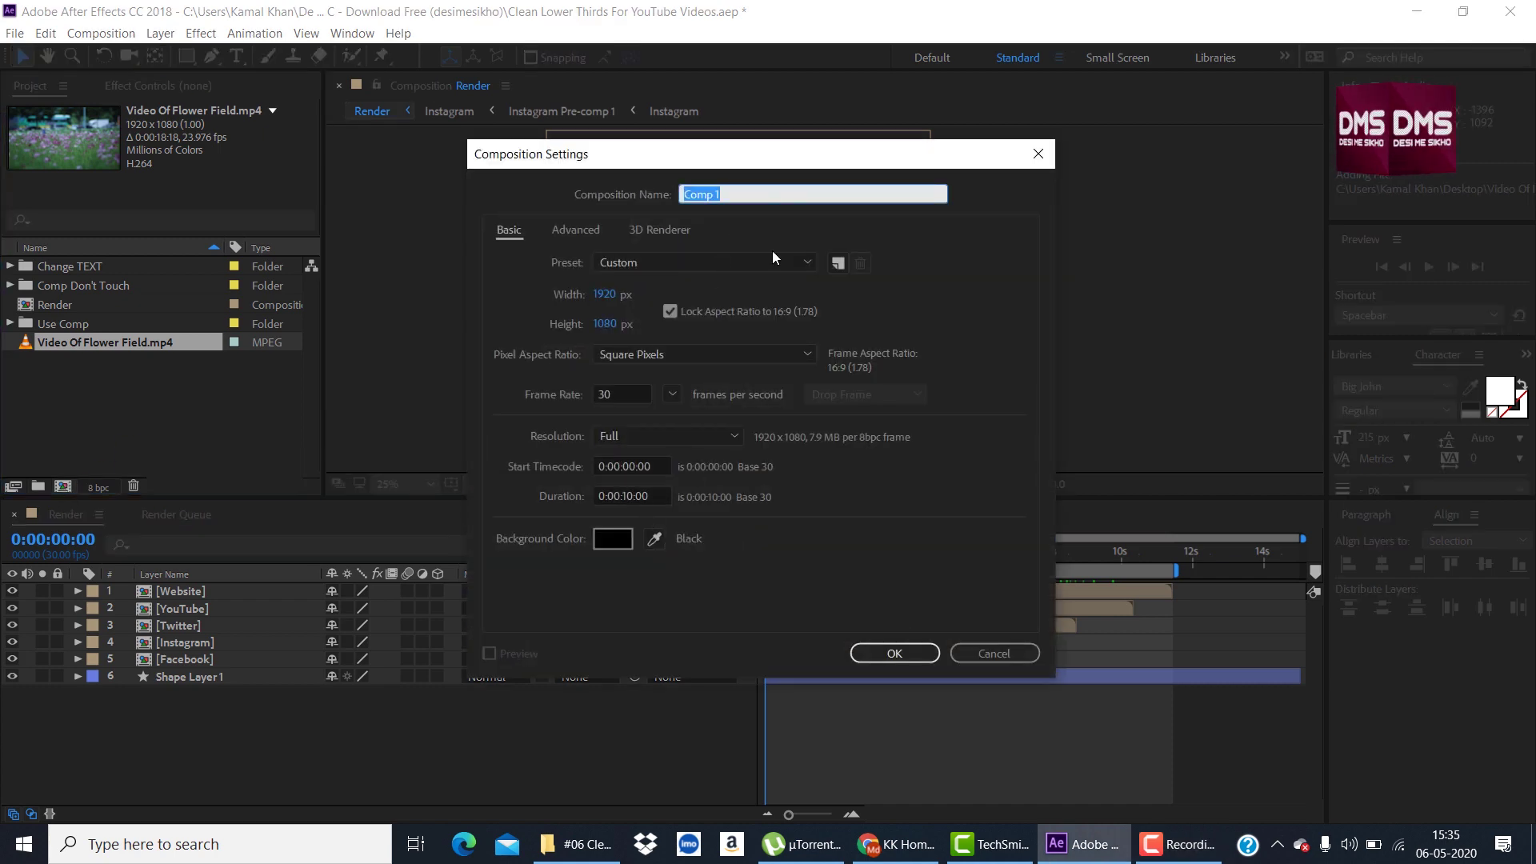
{"action": "left_click", "coordinate": [896, 652]}
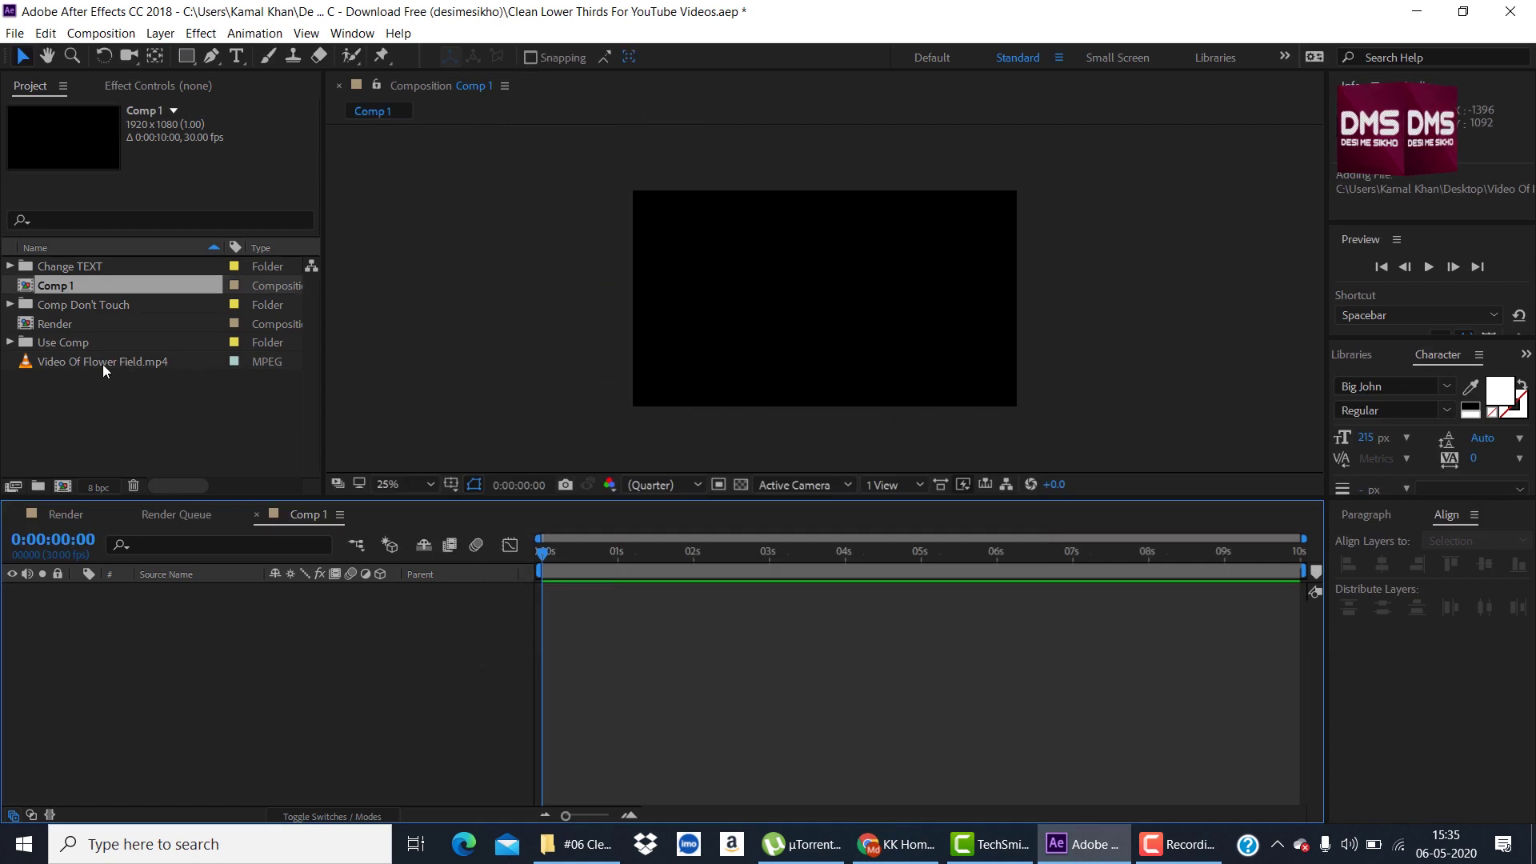
Place Video Of Flower Field.mp4 into Comp 1 and preview it
{"action": "left_click_drag", "start_coordinate": [104, 369], "coordinate": [189, 693]}
{"action": "key", "text": "space"}
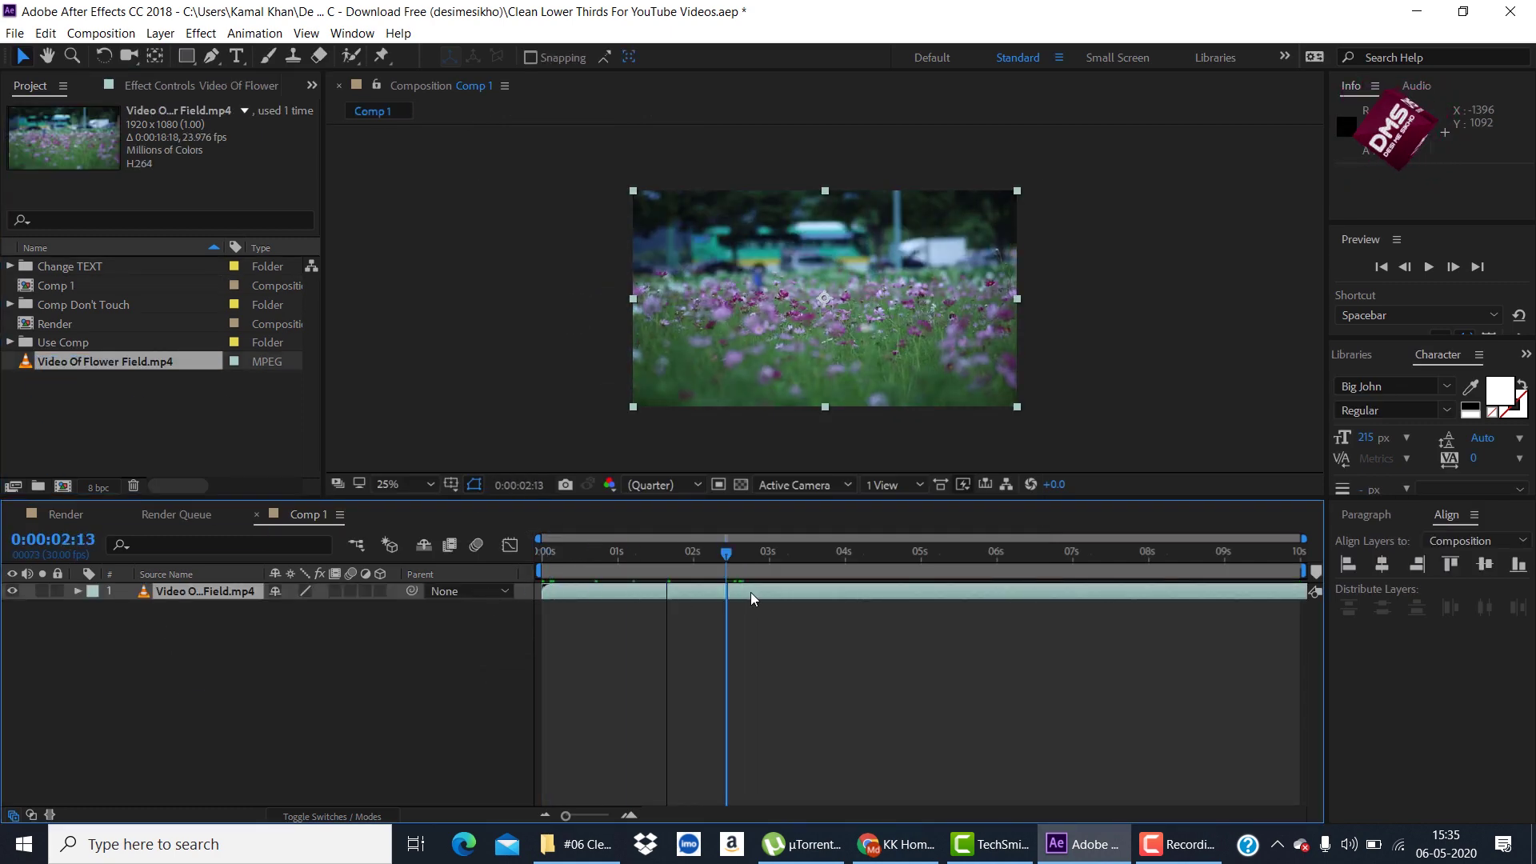
{"action": "key", "text": "space"}
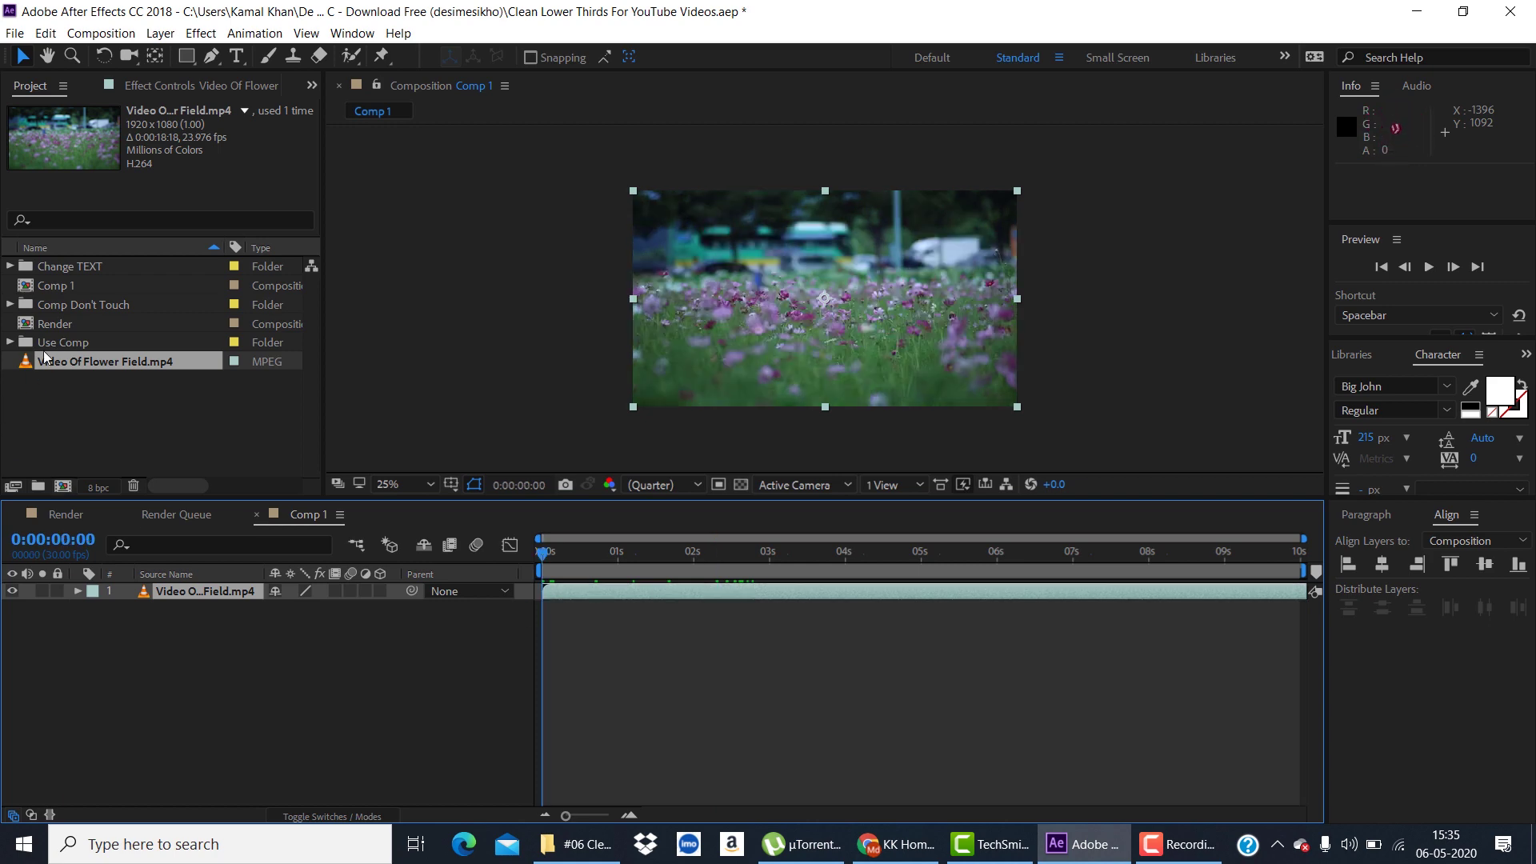
Drag the YouTube comp from the Use Comp folder onto Comp 1 above the video
{"action": "left_click", "coordinate": [62, 343]}
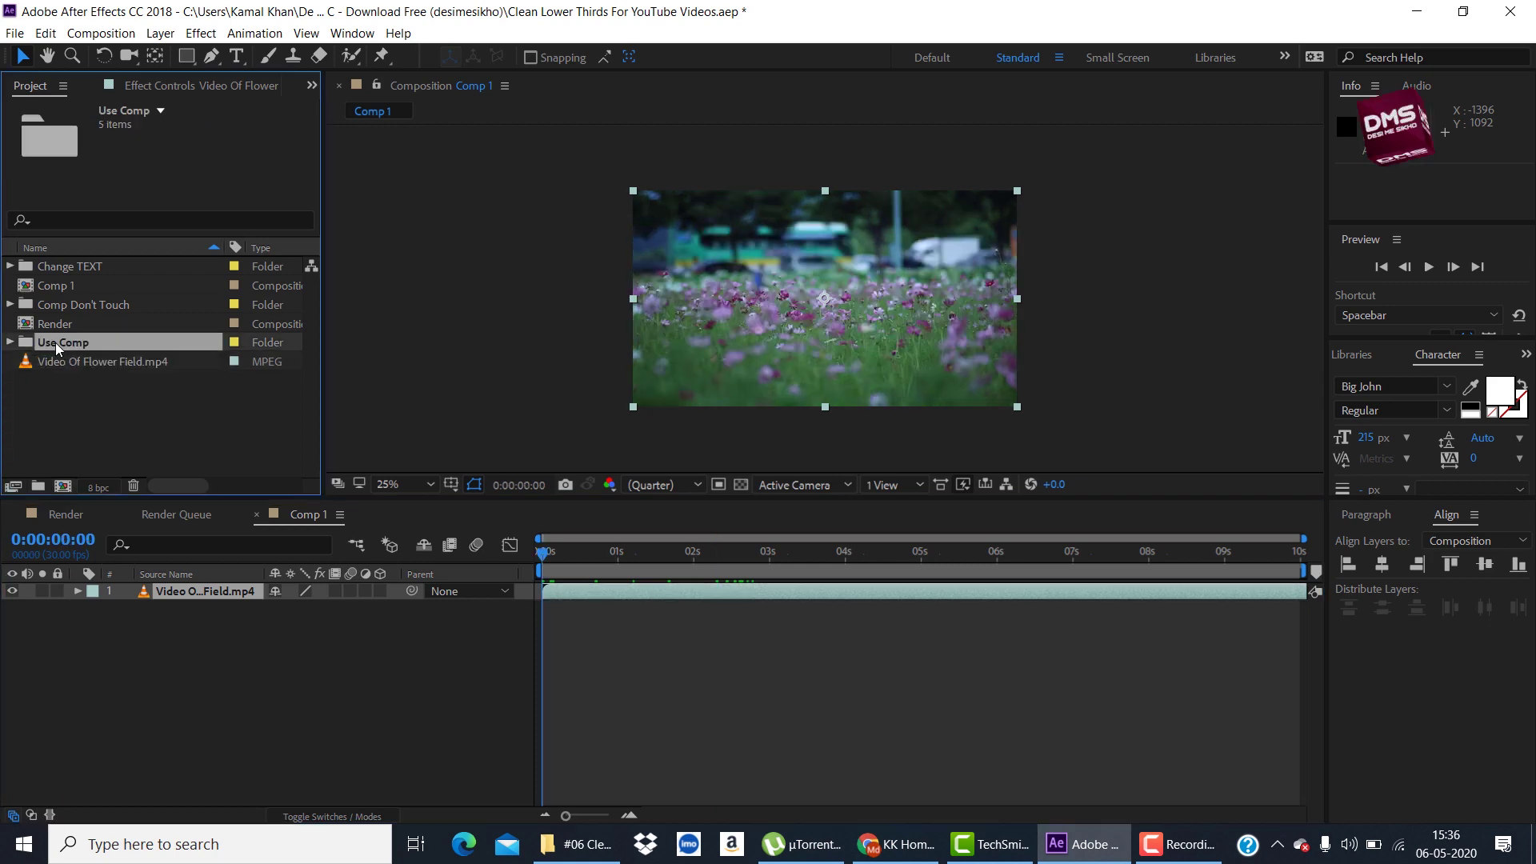
{"action": "left_click", "coordinate": [11, 342]}
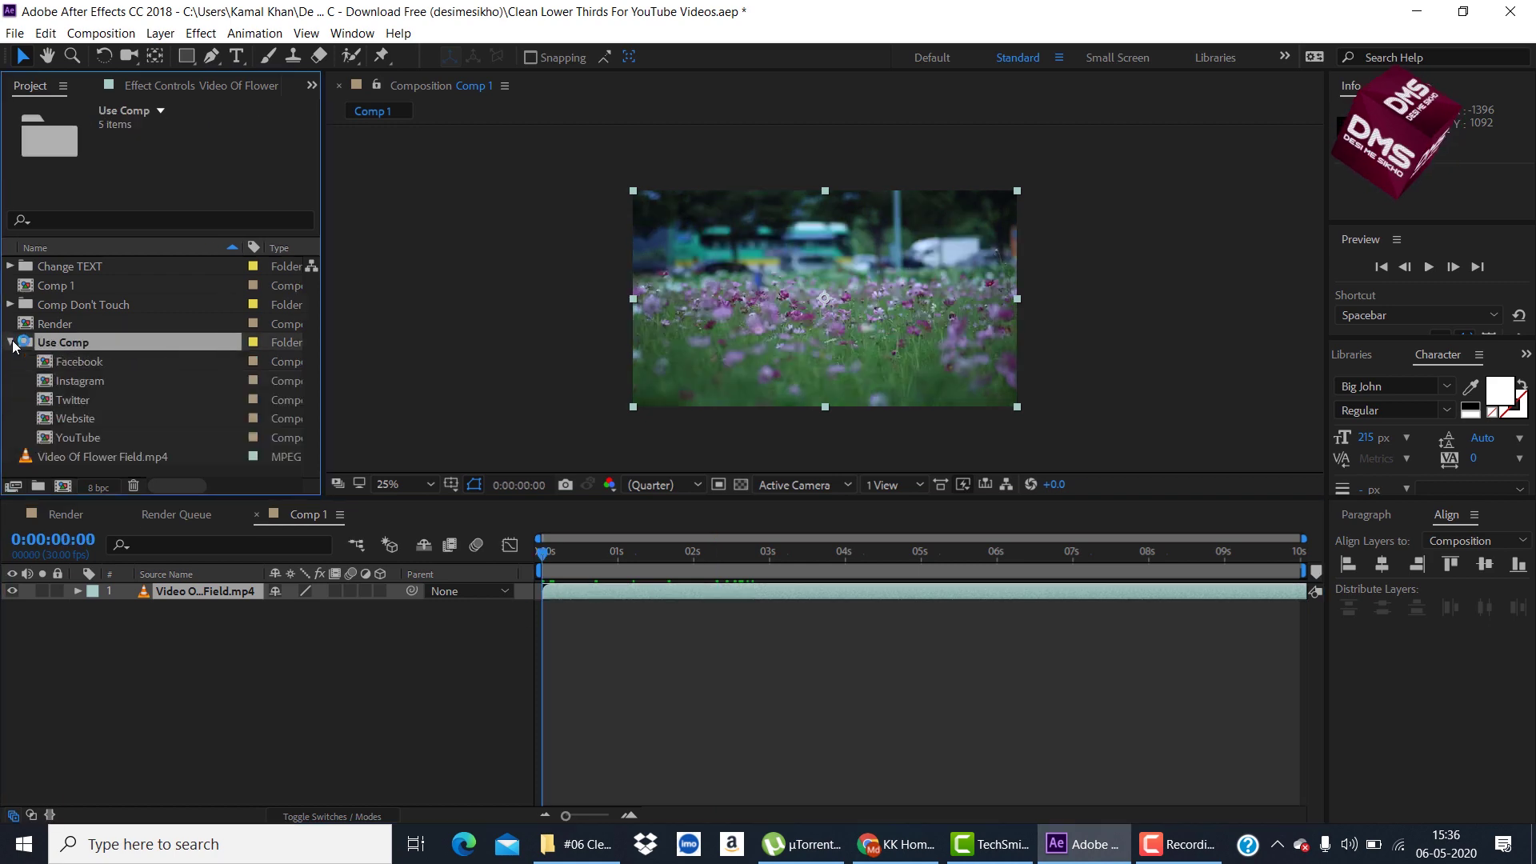
{"action": "left_click", "coordinate": [72, 362]}
{"action": "left_click", "coordinate": [84, 381]}
{"action": "key", "text": "Up"}
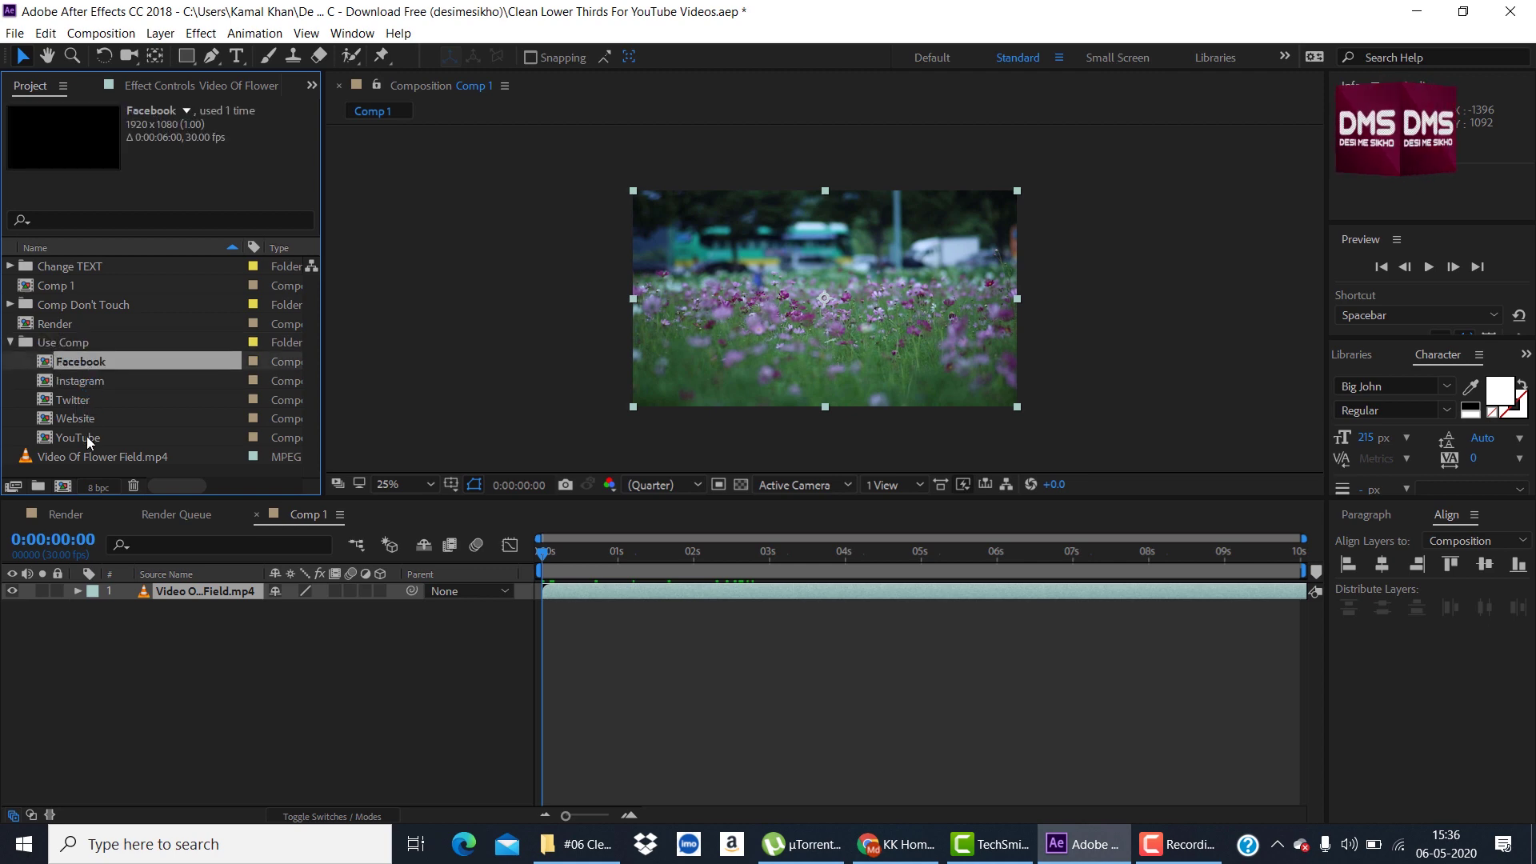
{"action": "left_click", "coordinate": [88, 440]}
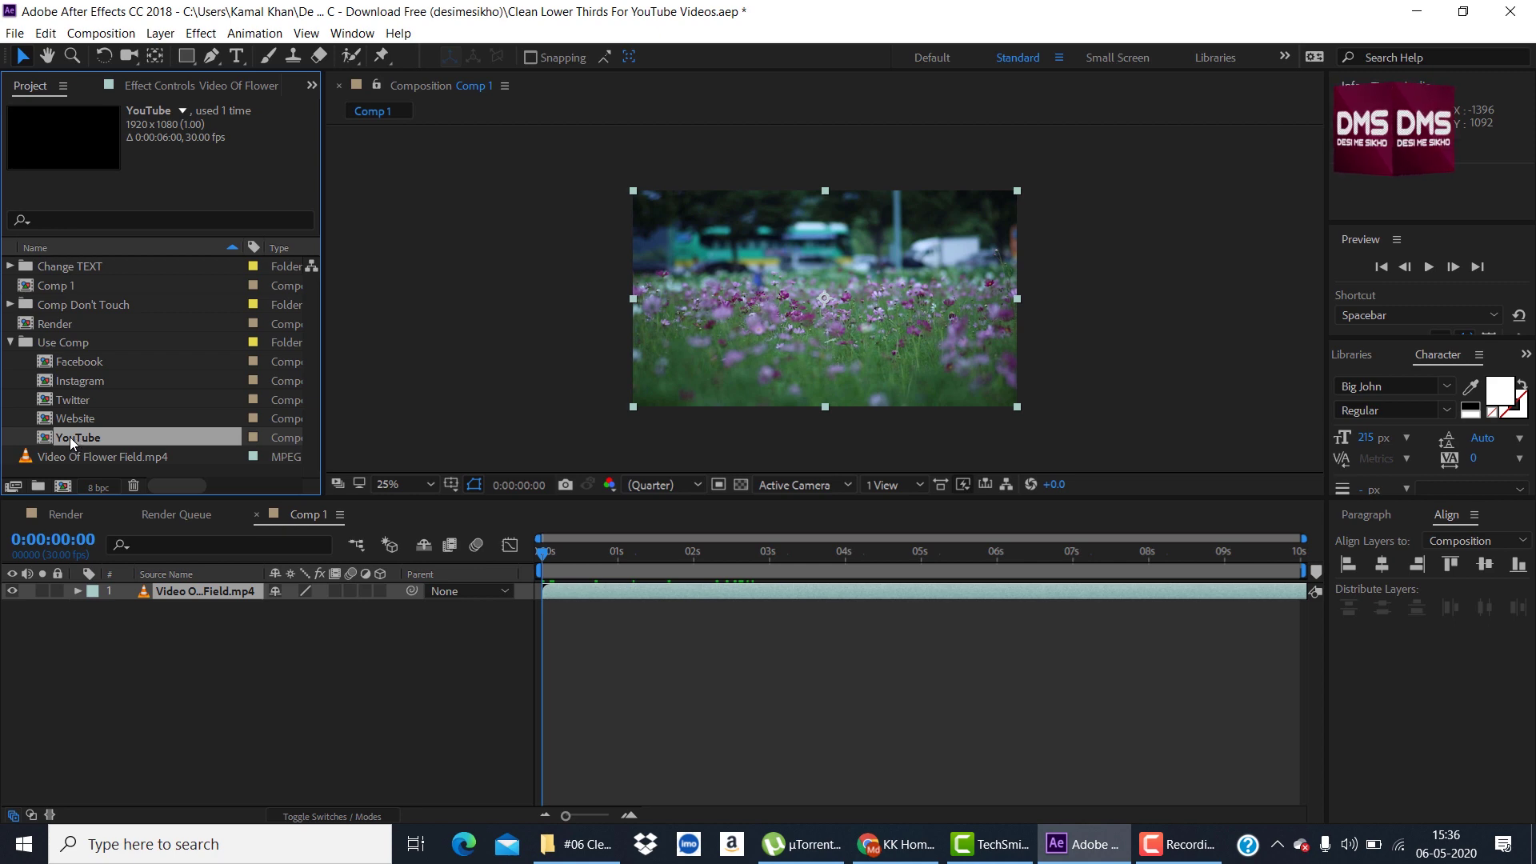
{"action": "left_click_drag", "start_coordinate": [72, 439], "coordinate": [672, 605]}
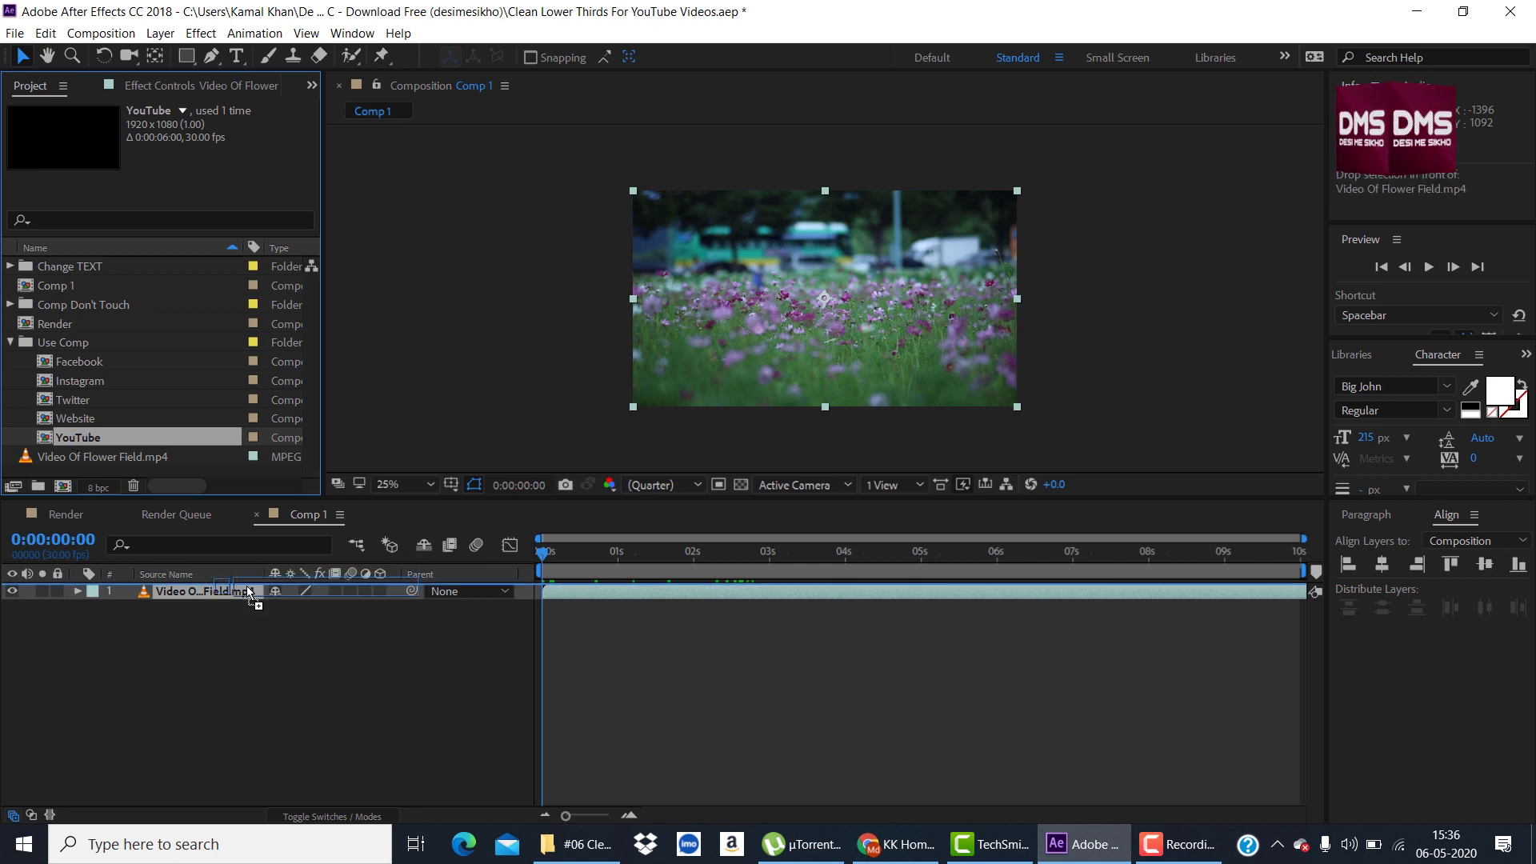
Preview the red YouTube banner at 50% zoom, then open the YouTube comp in Change TEXT
{"action": "key", "text": "space"}
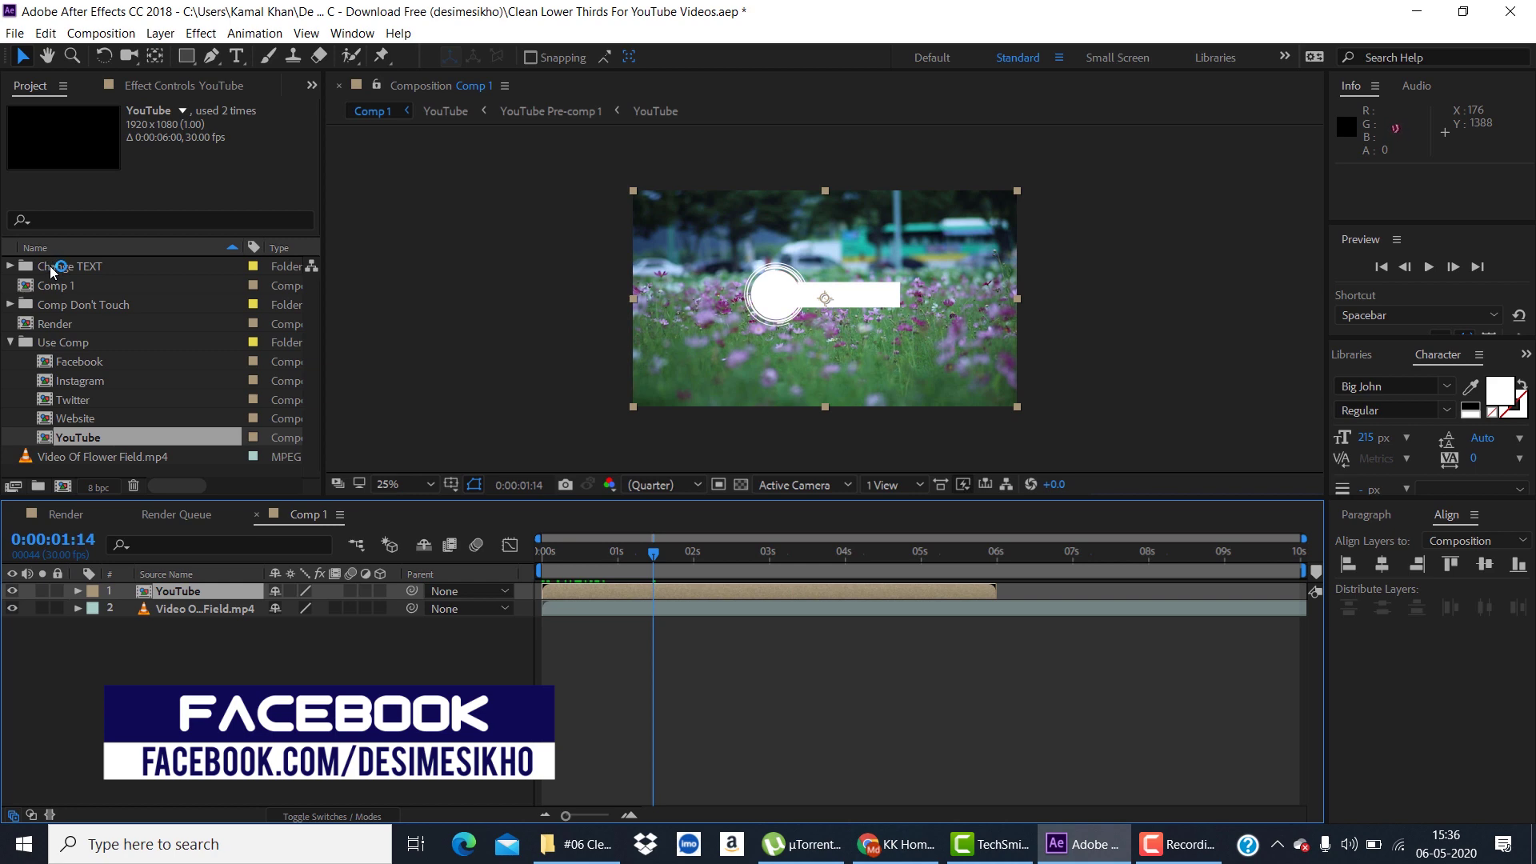
{"action": "key", "text": "period"}
{"action": "key", "text": "period"}
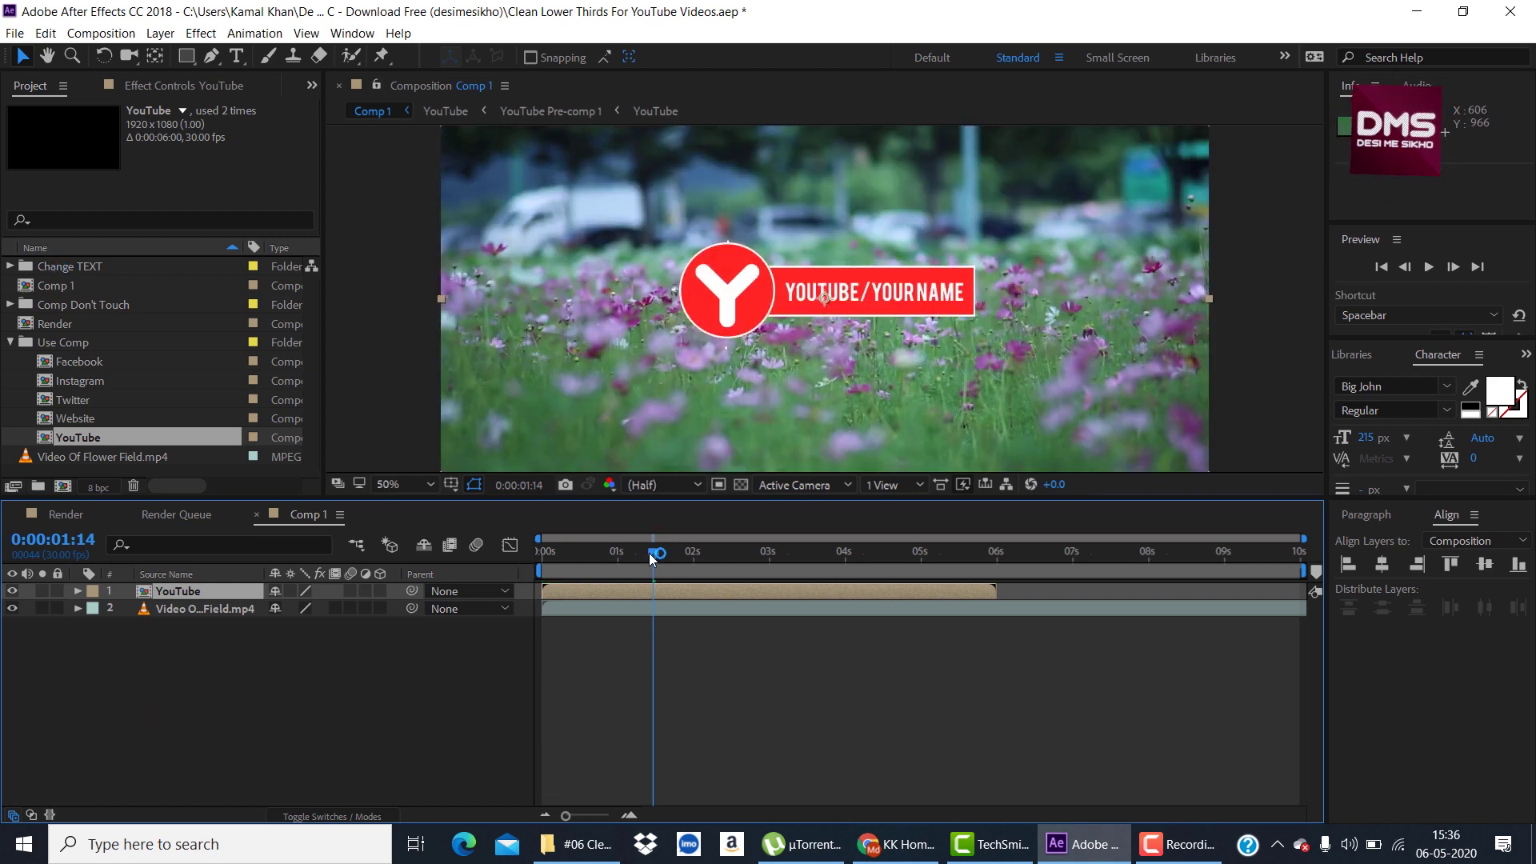
{"action": "left_click", "coordinate": [10, 266]}
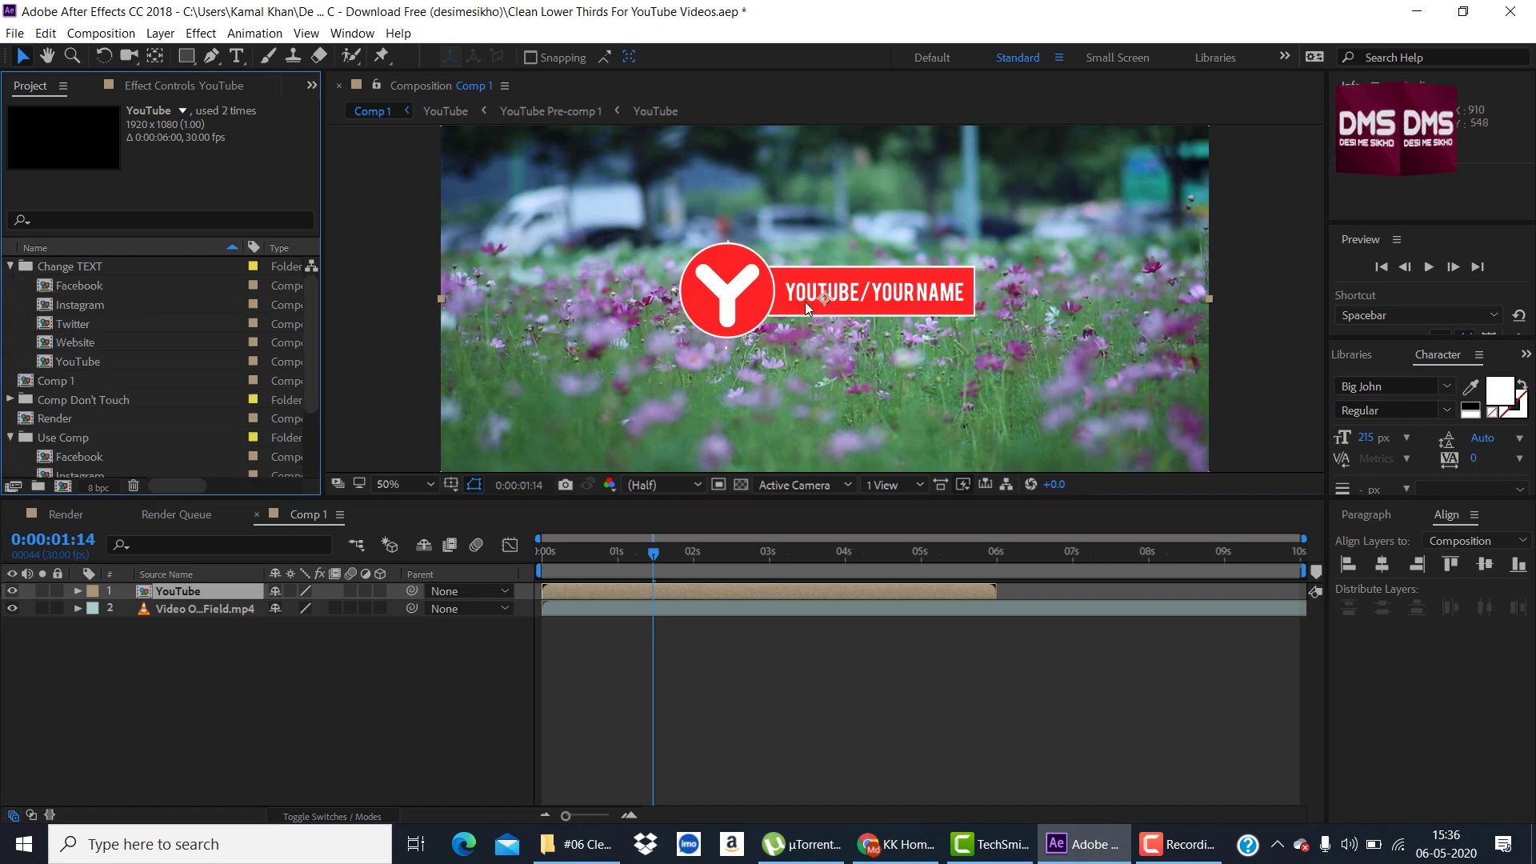
{"action": "double_click", "coordinate": [84, 362]}
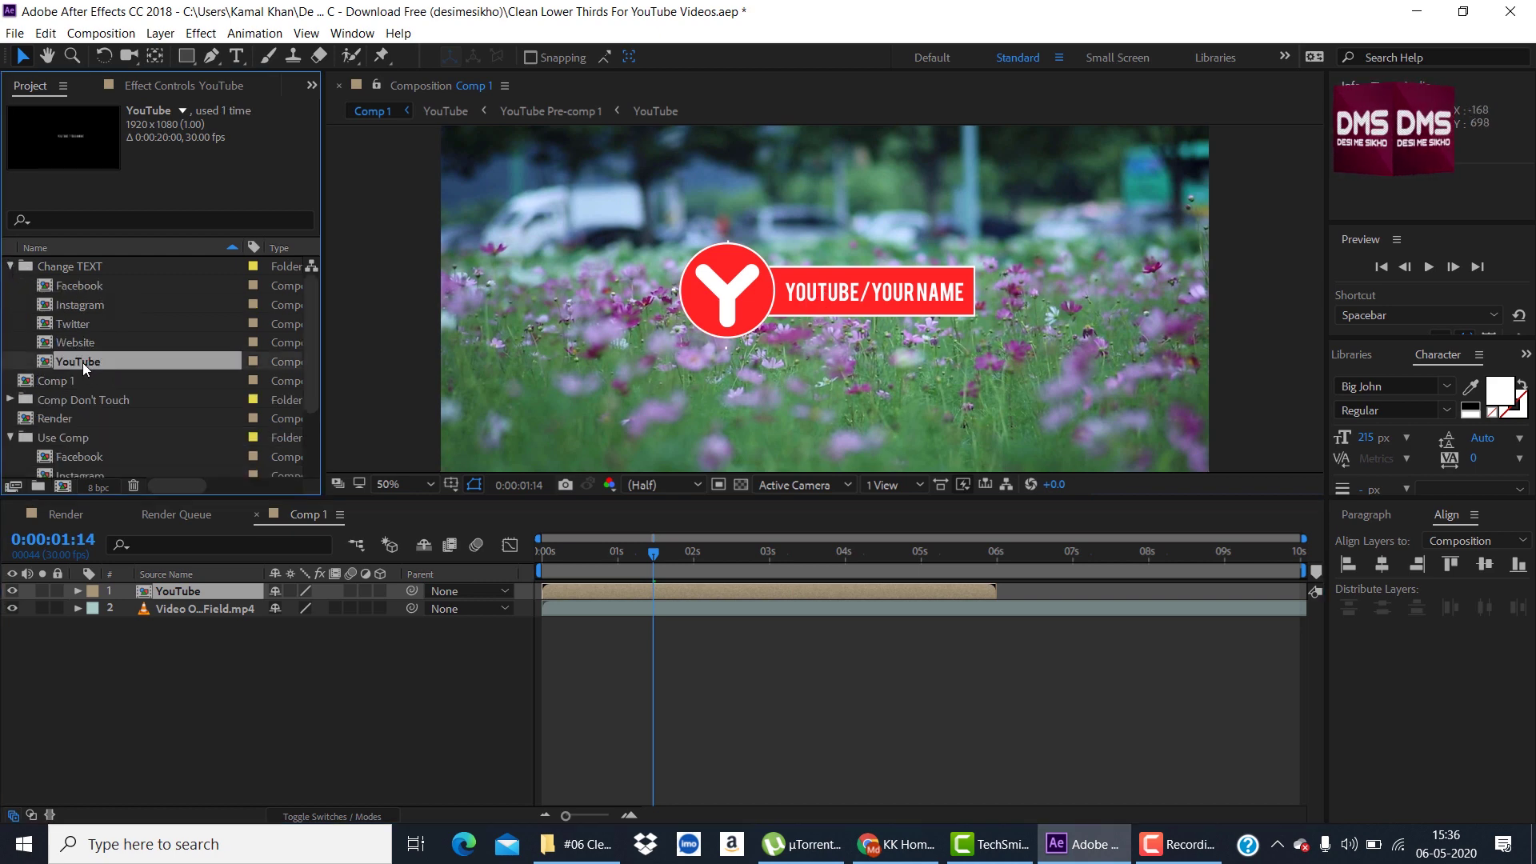
Replace YOURNAME with desimesikho in the YouTube text, then play Comp 1 to check it
{"action": "double_click", "coordinate": [208, 593]}
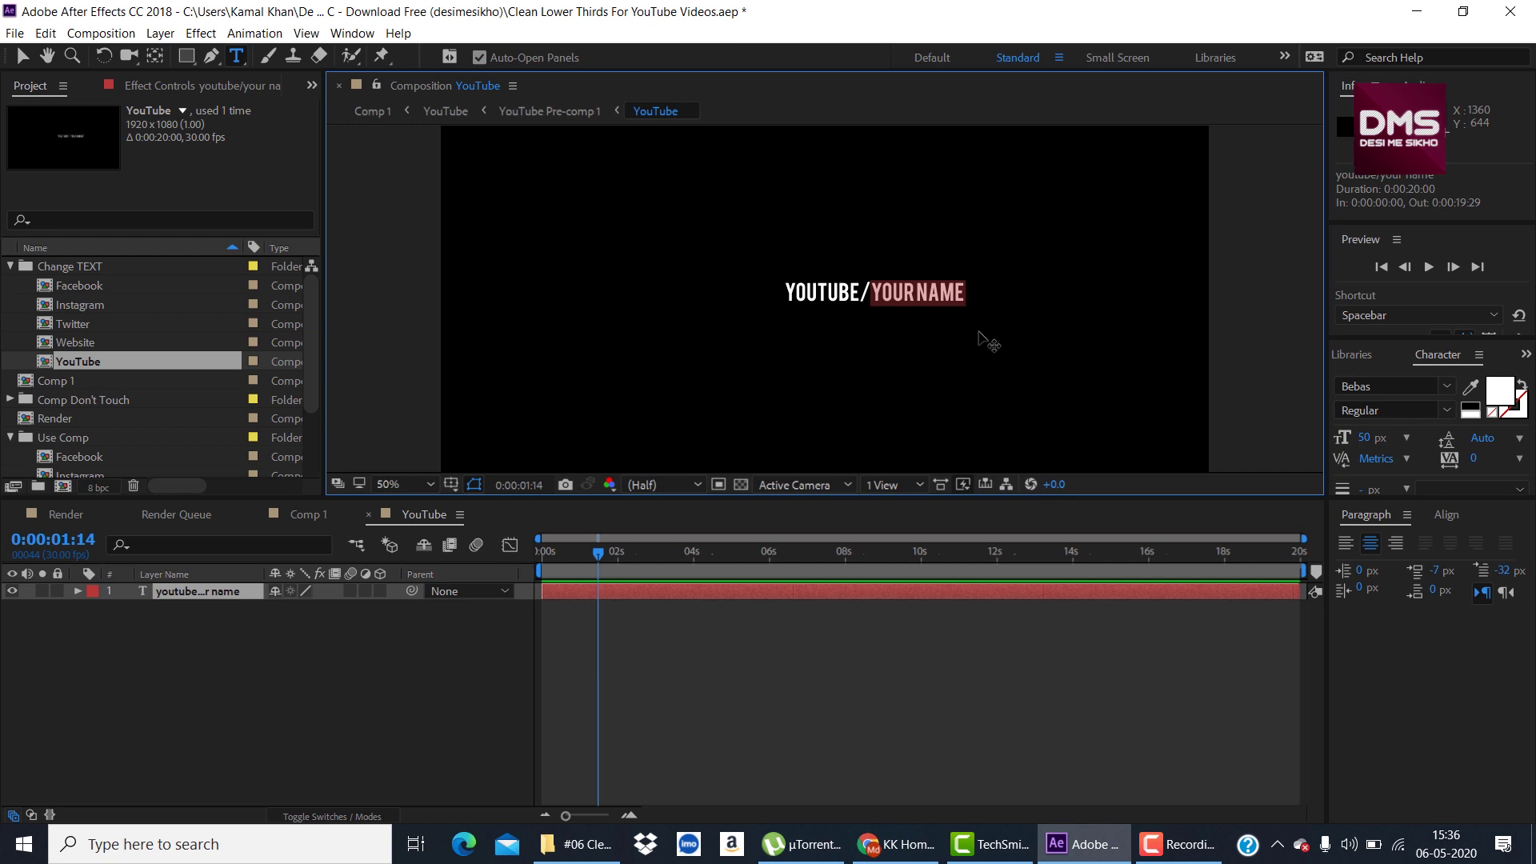
{"action": "type", "text": "dsikho"}
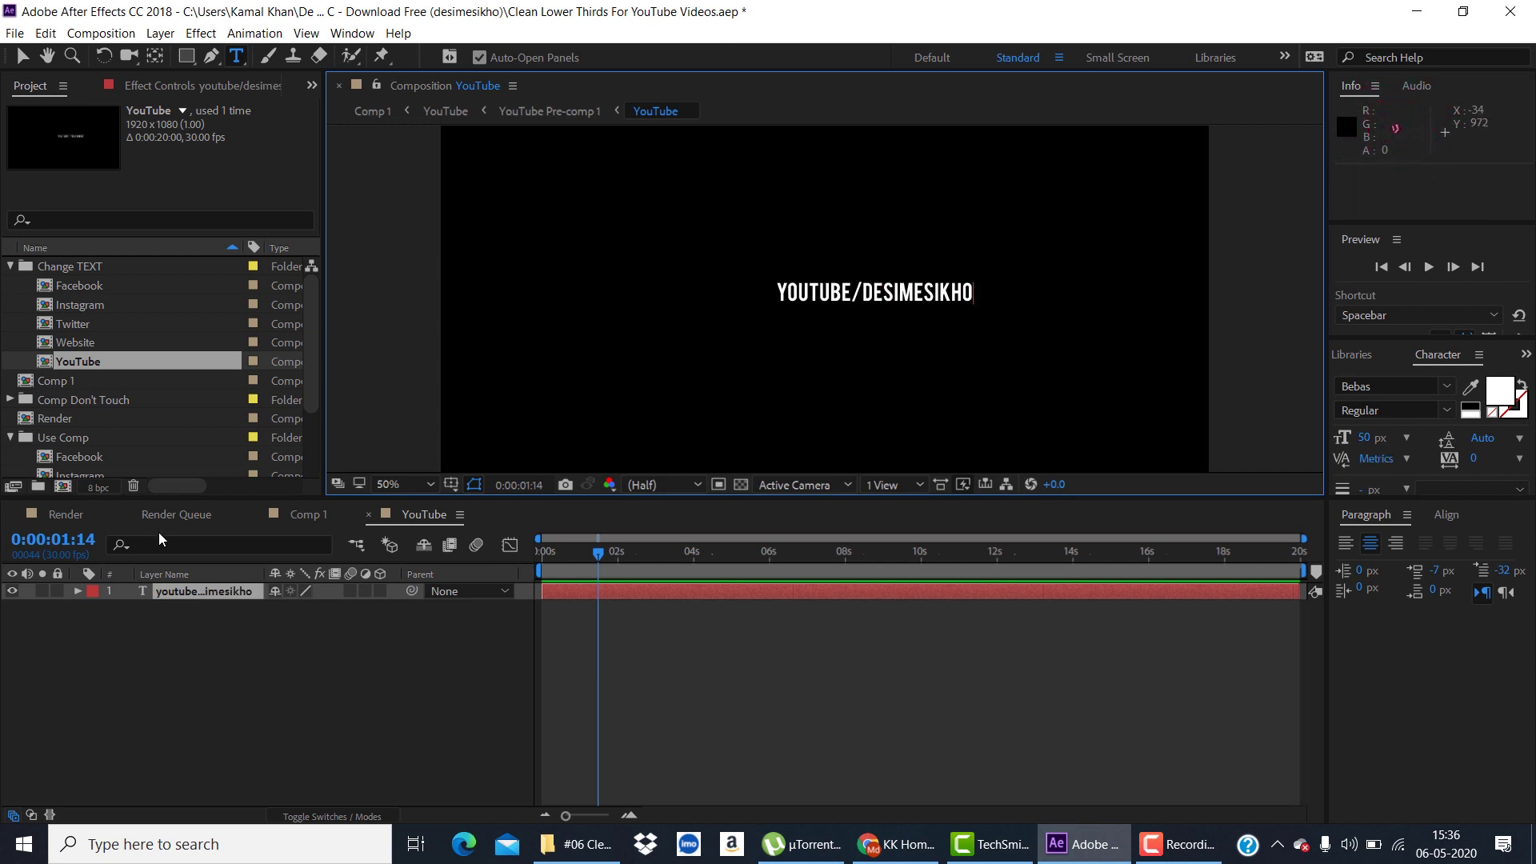
{"action": "left_click", "coordinate": [311, 519]}
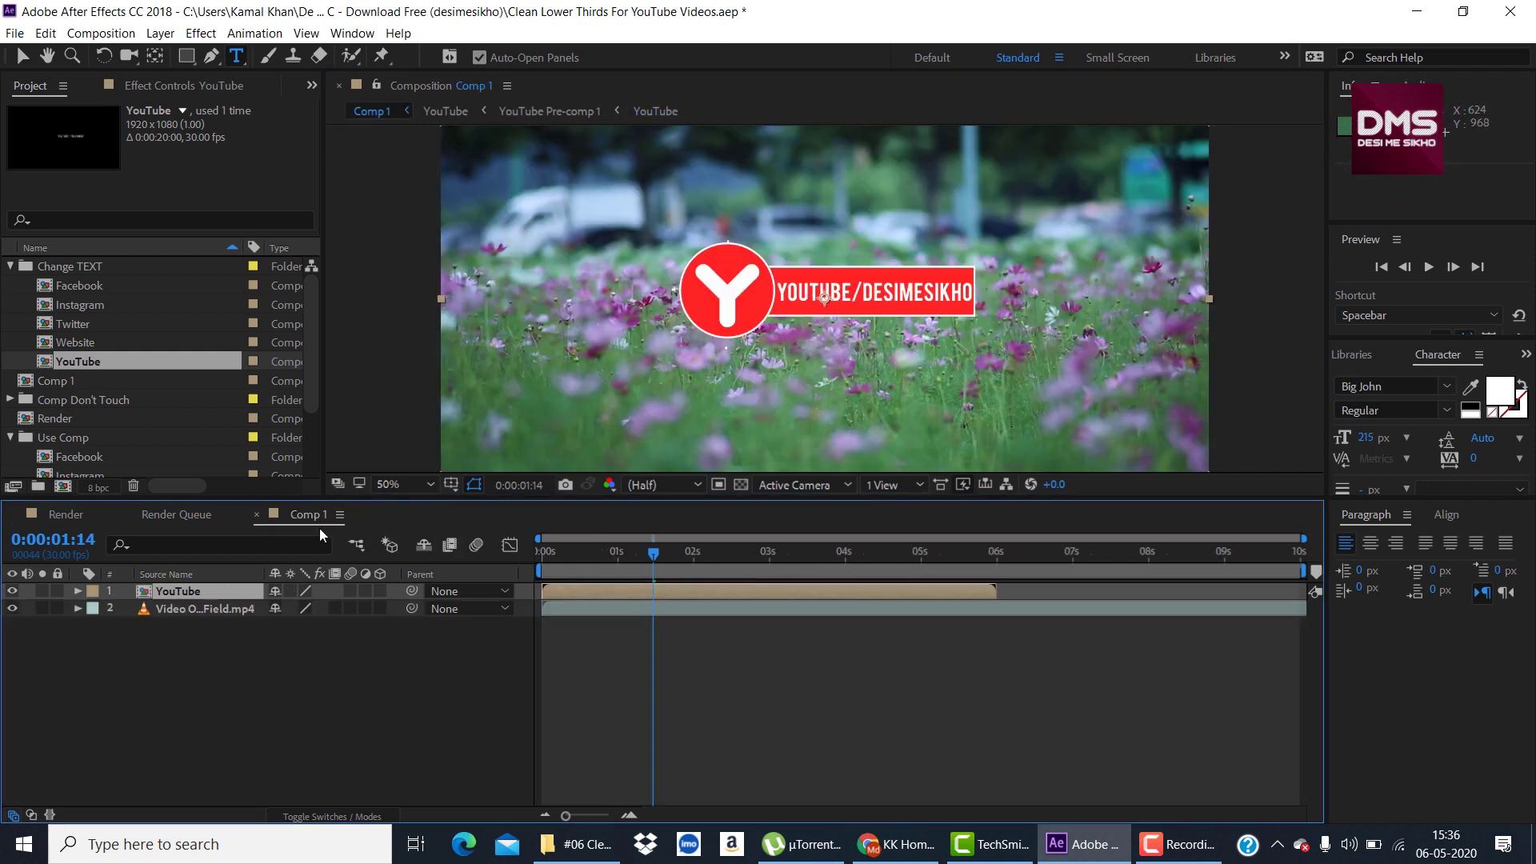
{"action": "key", "text": "space"}
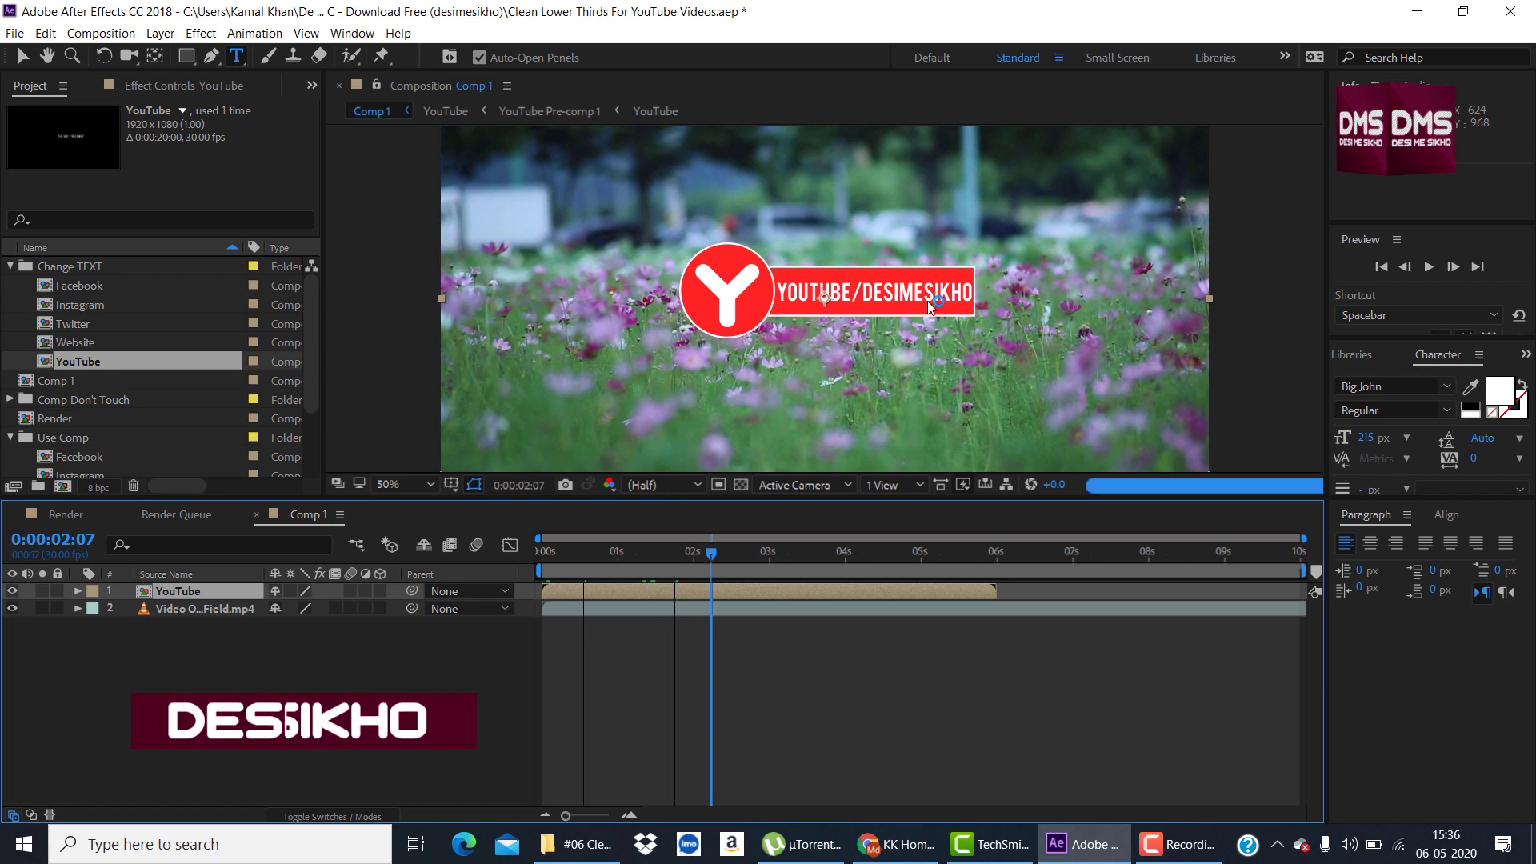
Move the YouTube lower third to the frame's bottom-left and preview it from frame 0
{"action": "scroll", "coordinate": [817, 300], "scroll_direction": "down", "scroll_amount": 2}
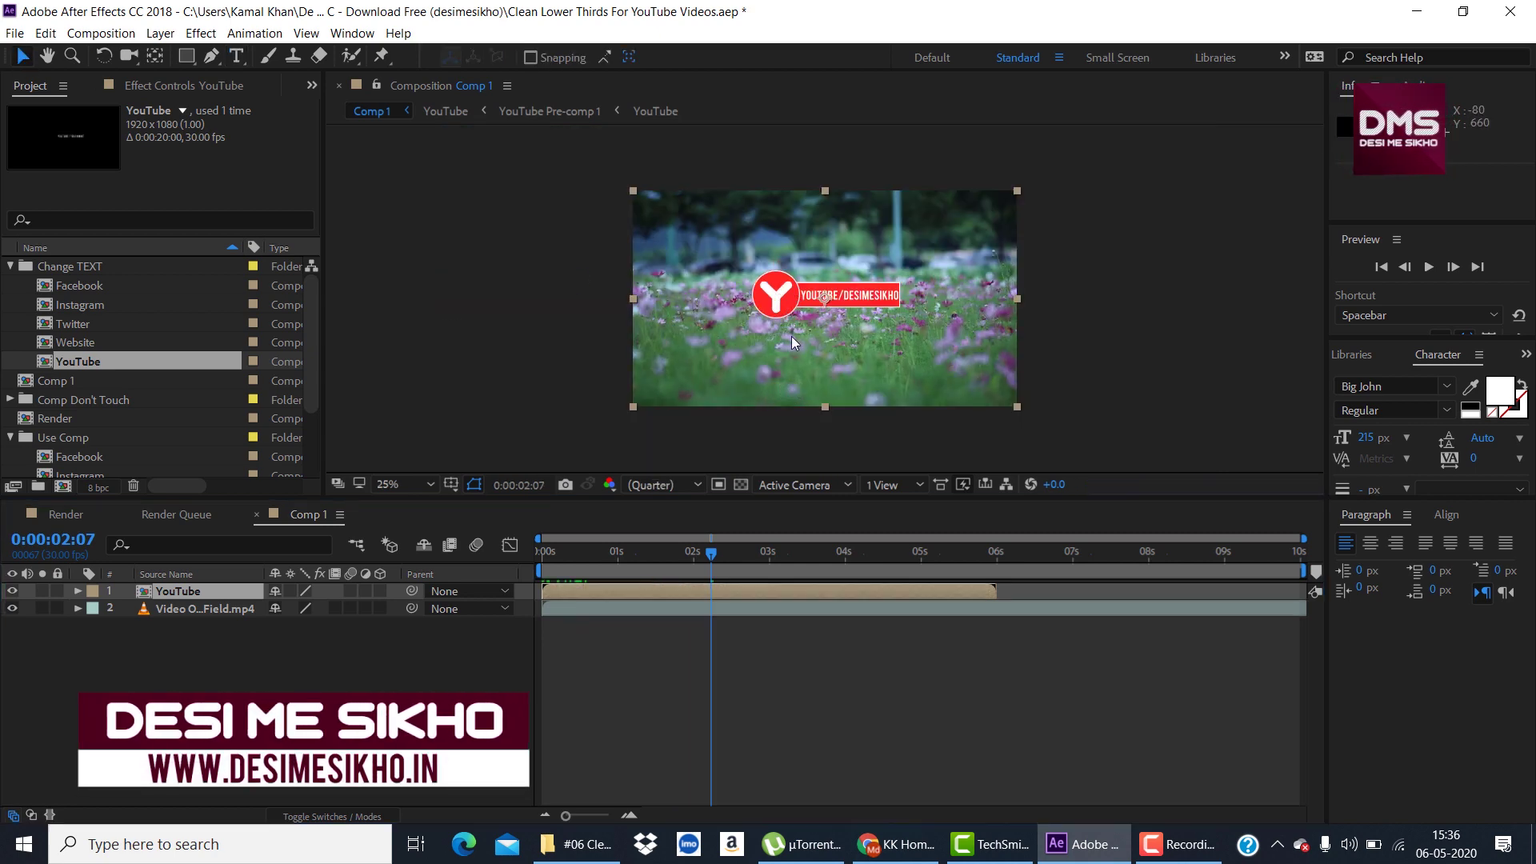
{"action": "left_click_drag", "start_coordinate": [788, 302], "coordinate": [702, 377]}
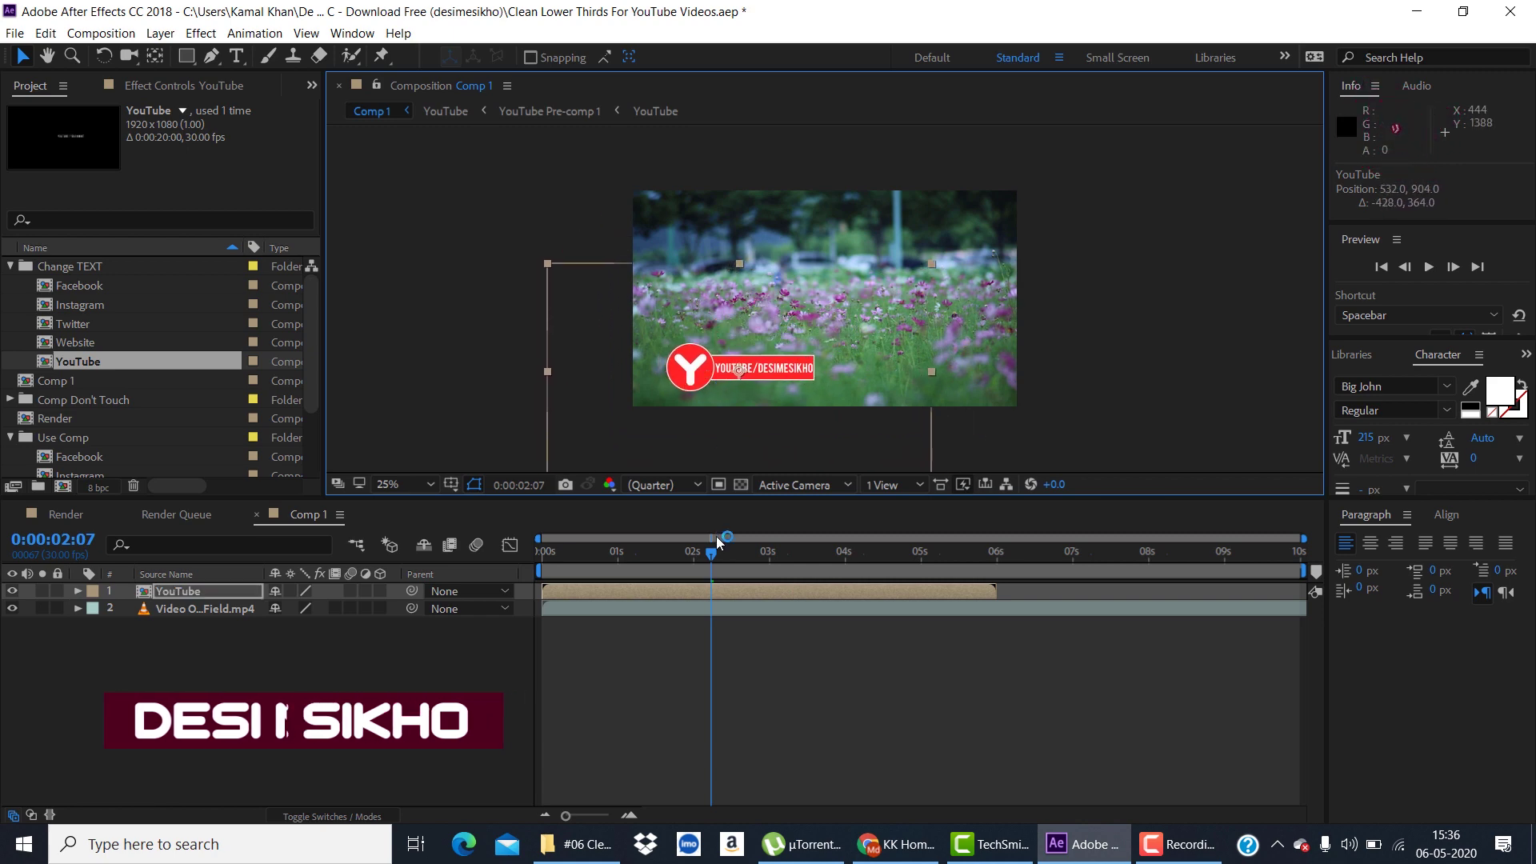
{"action": "left_click_drag", "start_coordinate": [714, 550], "coordinate": [515, 565]}
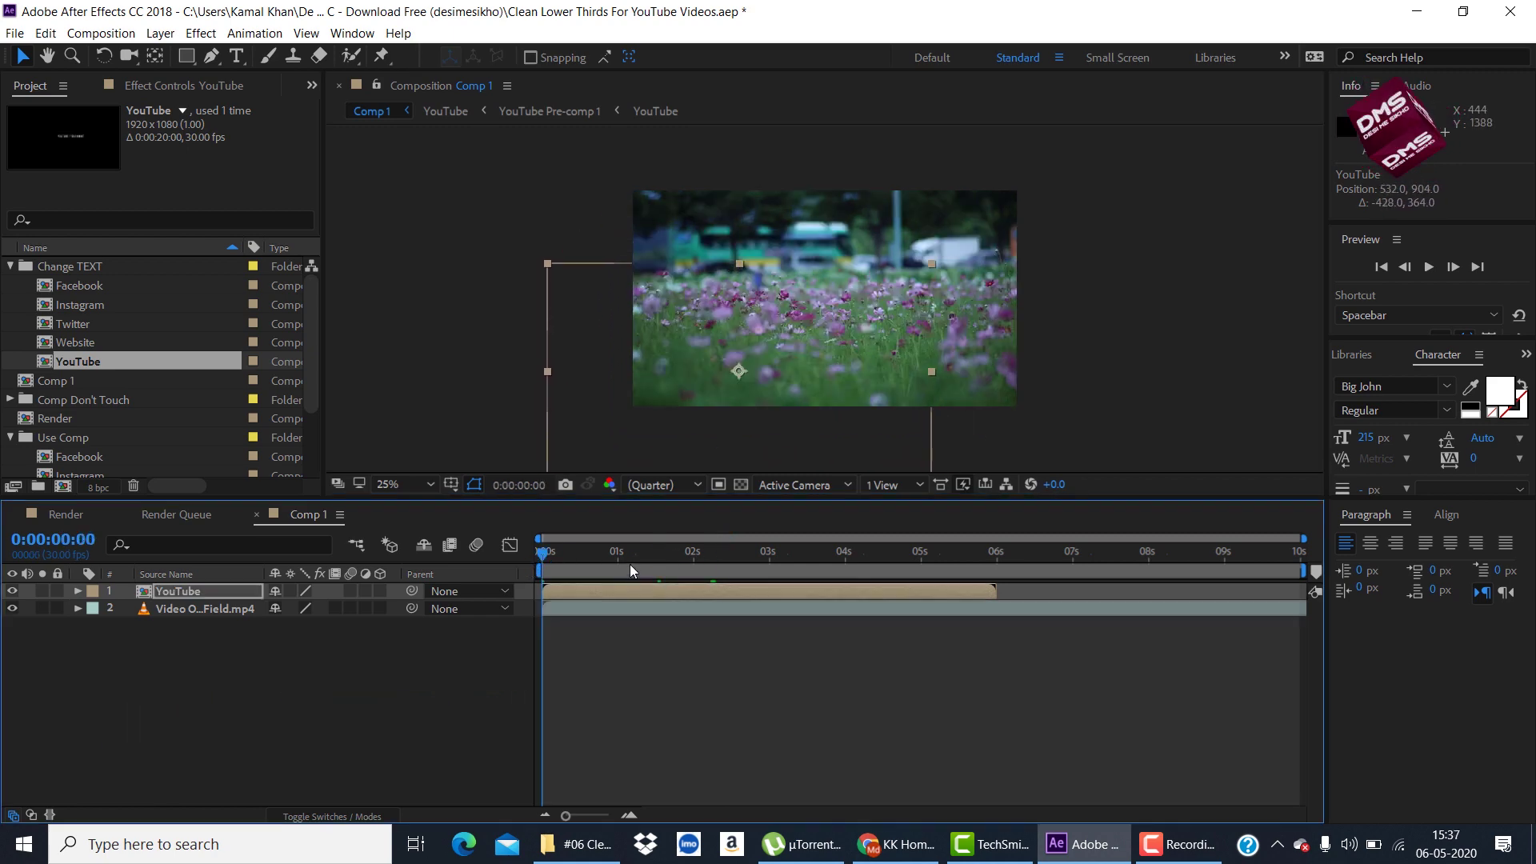
{"action": "key", "text": "space"}
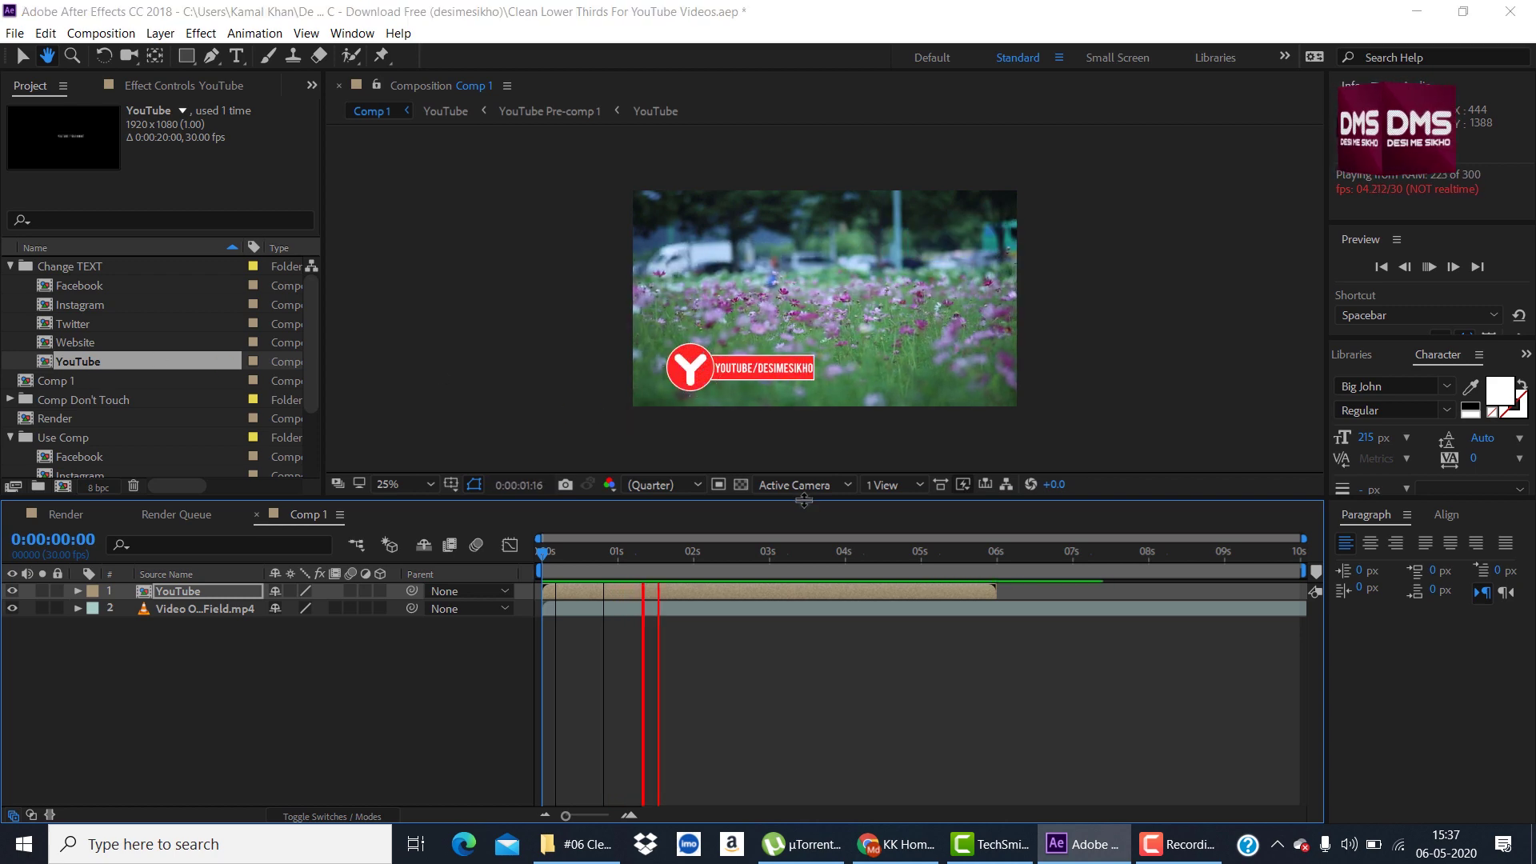
Stop playback and scrub the repositioned lower third, ending with the playhead at the start
{"action": "left_click", "coordinate": [84, 362]}
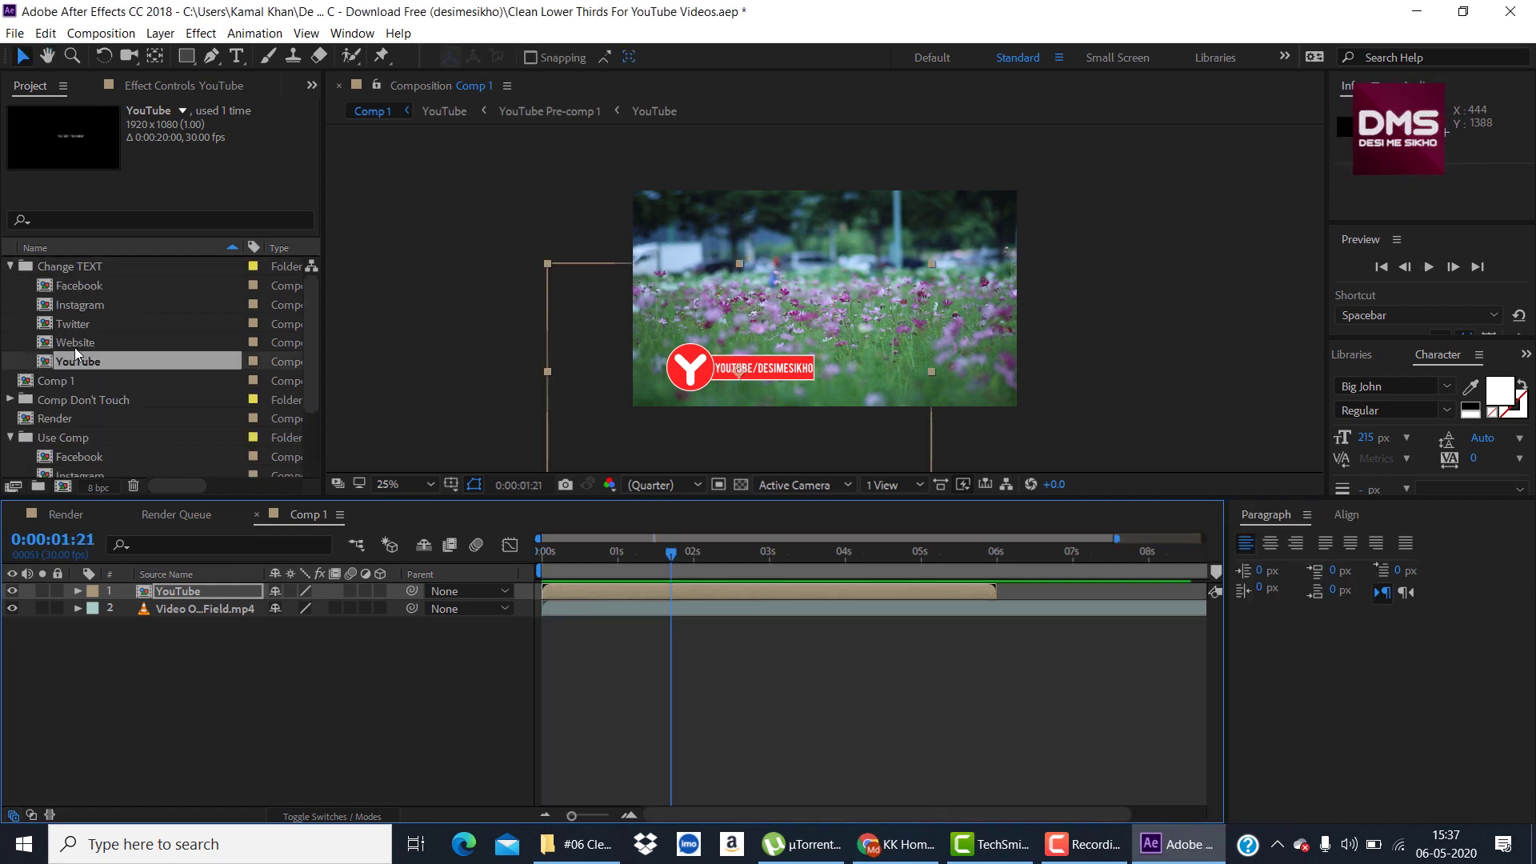
{"action": "scroll", "coordinate": [80, 348], "scroll_direction": "down", "scroll_amount": 3}
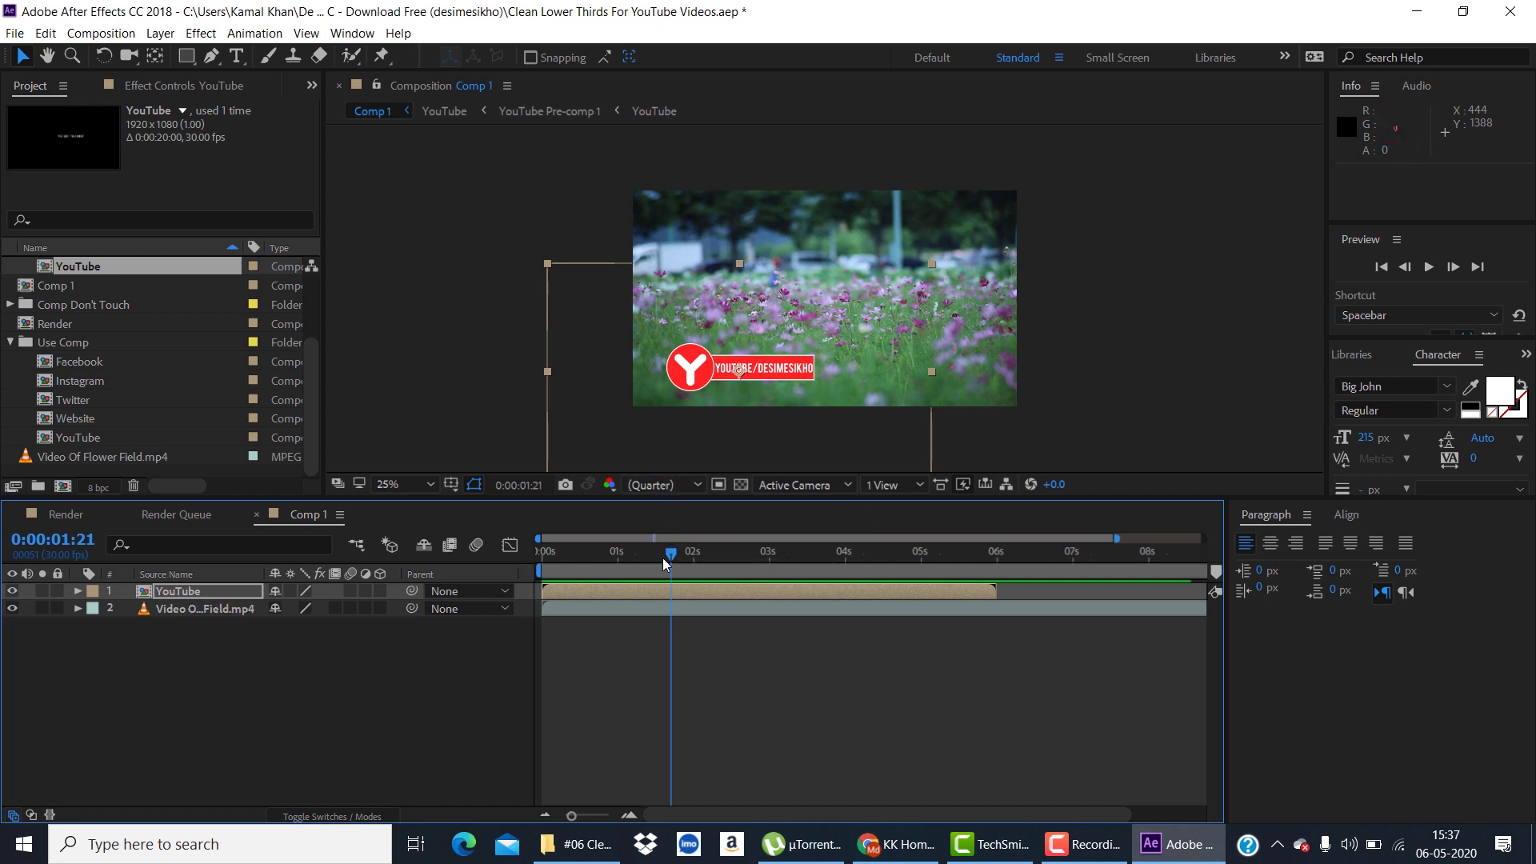
{"action": "left_click_drag", "start_coordinate": [669, 555], "coordinate": [555, 556]}
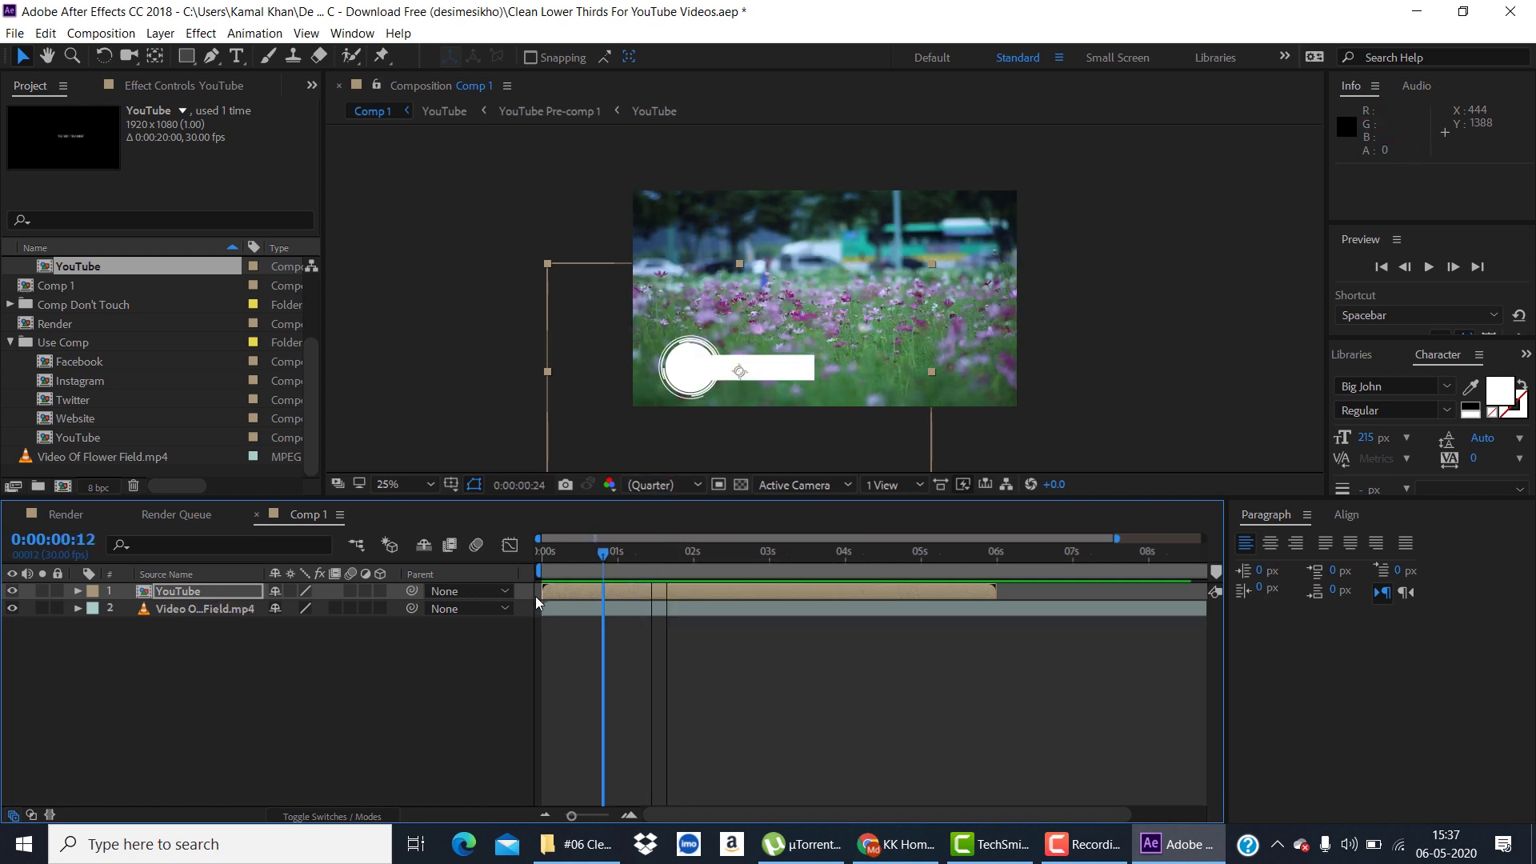
{"action": "left_click", "coordinate": [669, 602]}
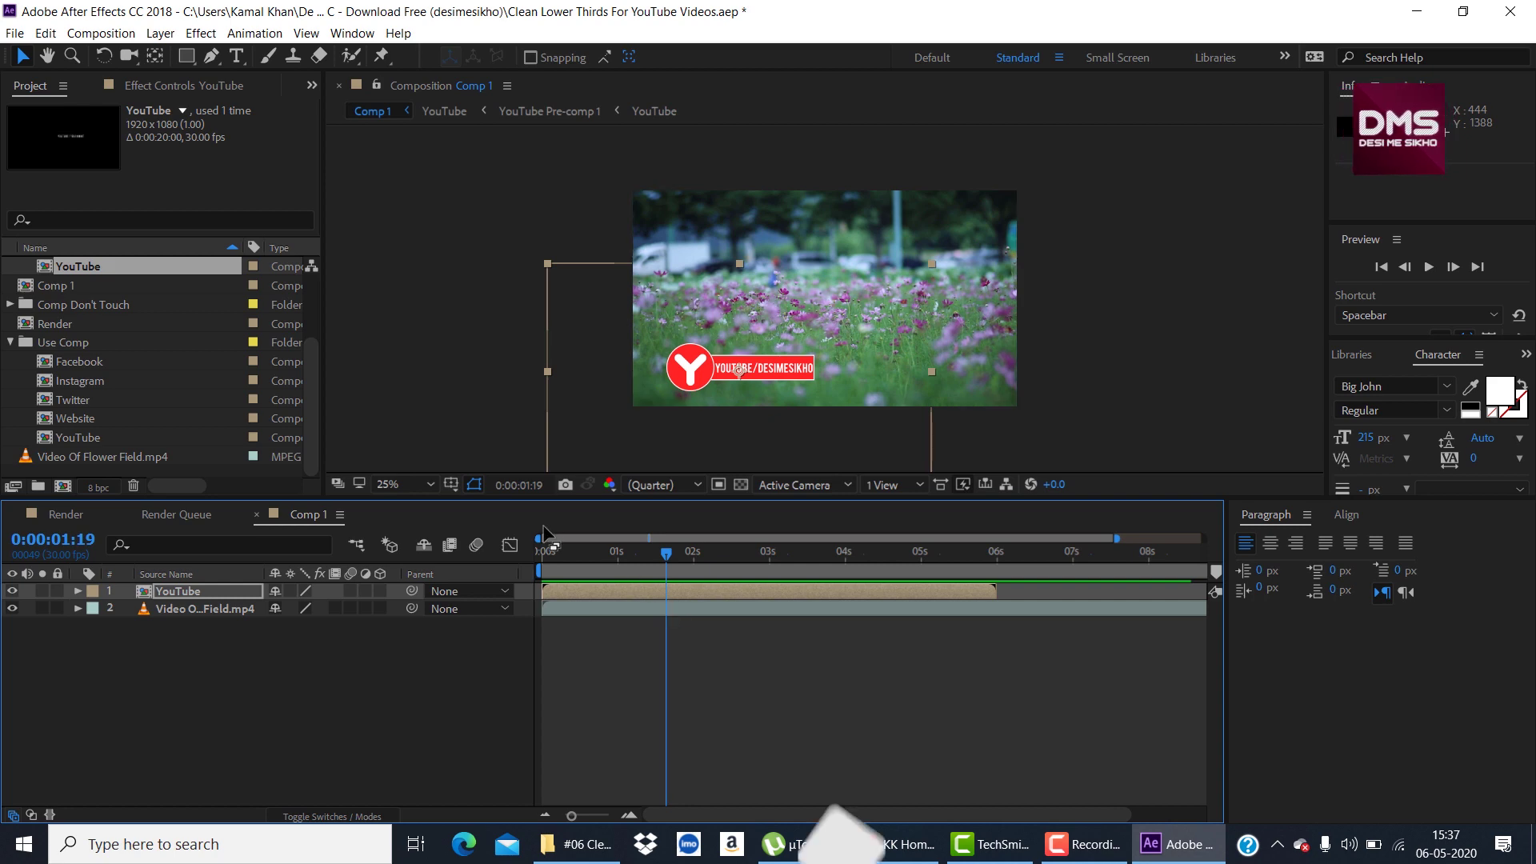
{"action": "left_click_drag", "start_coordinate": [666, 553], "coordinate": [528, 565]}
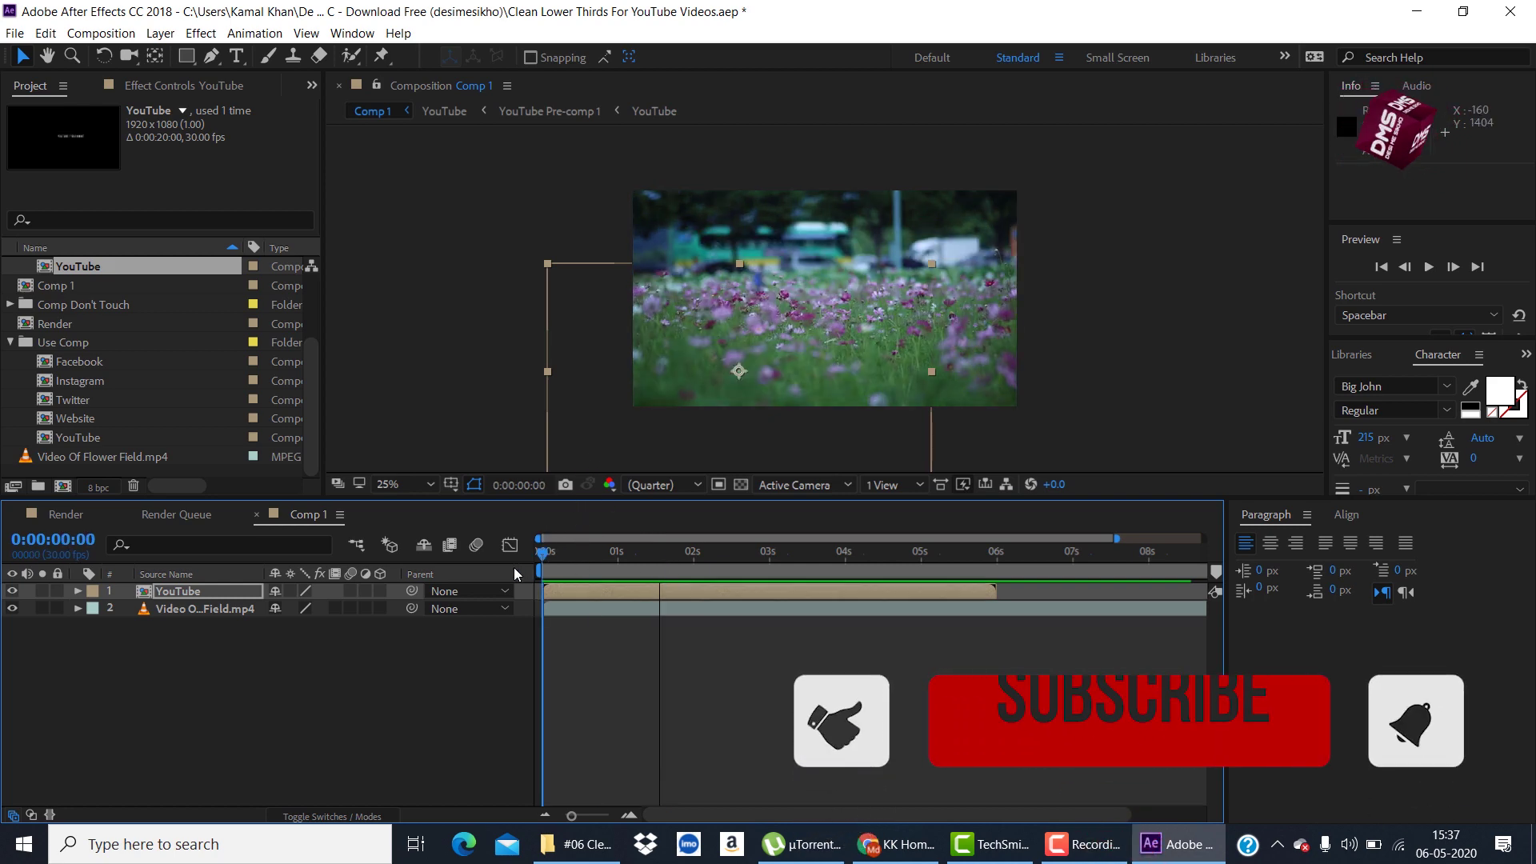
Browse the Change TEXT comps and open the Facebook text comp showing FACEBOOK/YOURNAME
{"action": "scroll", "coordinate": [40, 336], "scroll_direction": "up", "scroll_amount": 1}
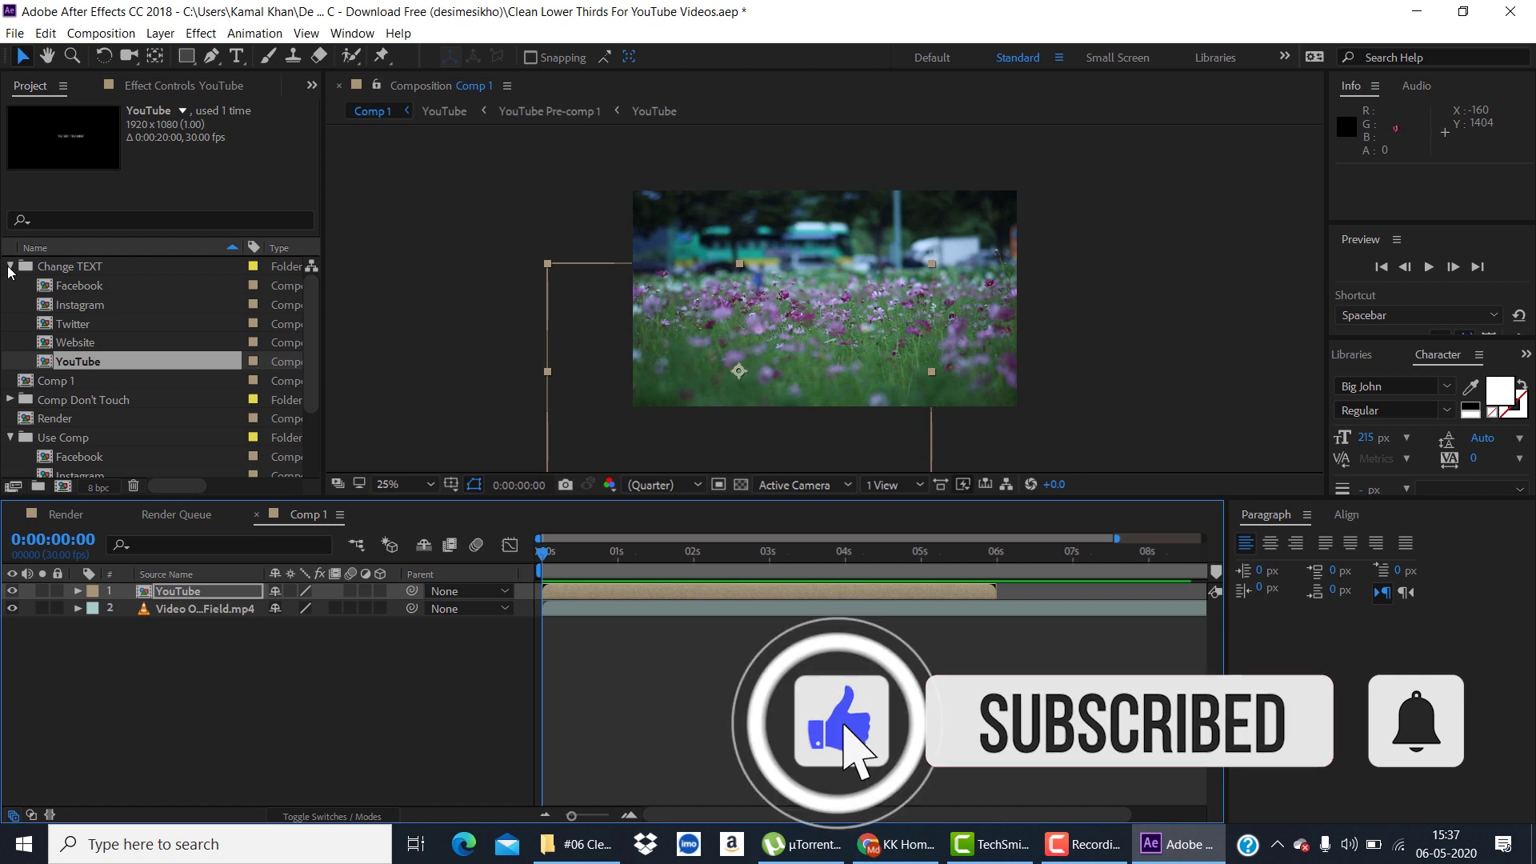
{"action": "left_click", "coordinate": [9, 266]}
{"action": "left_click", "coordinate": [9, 342]}
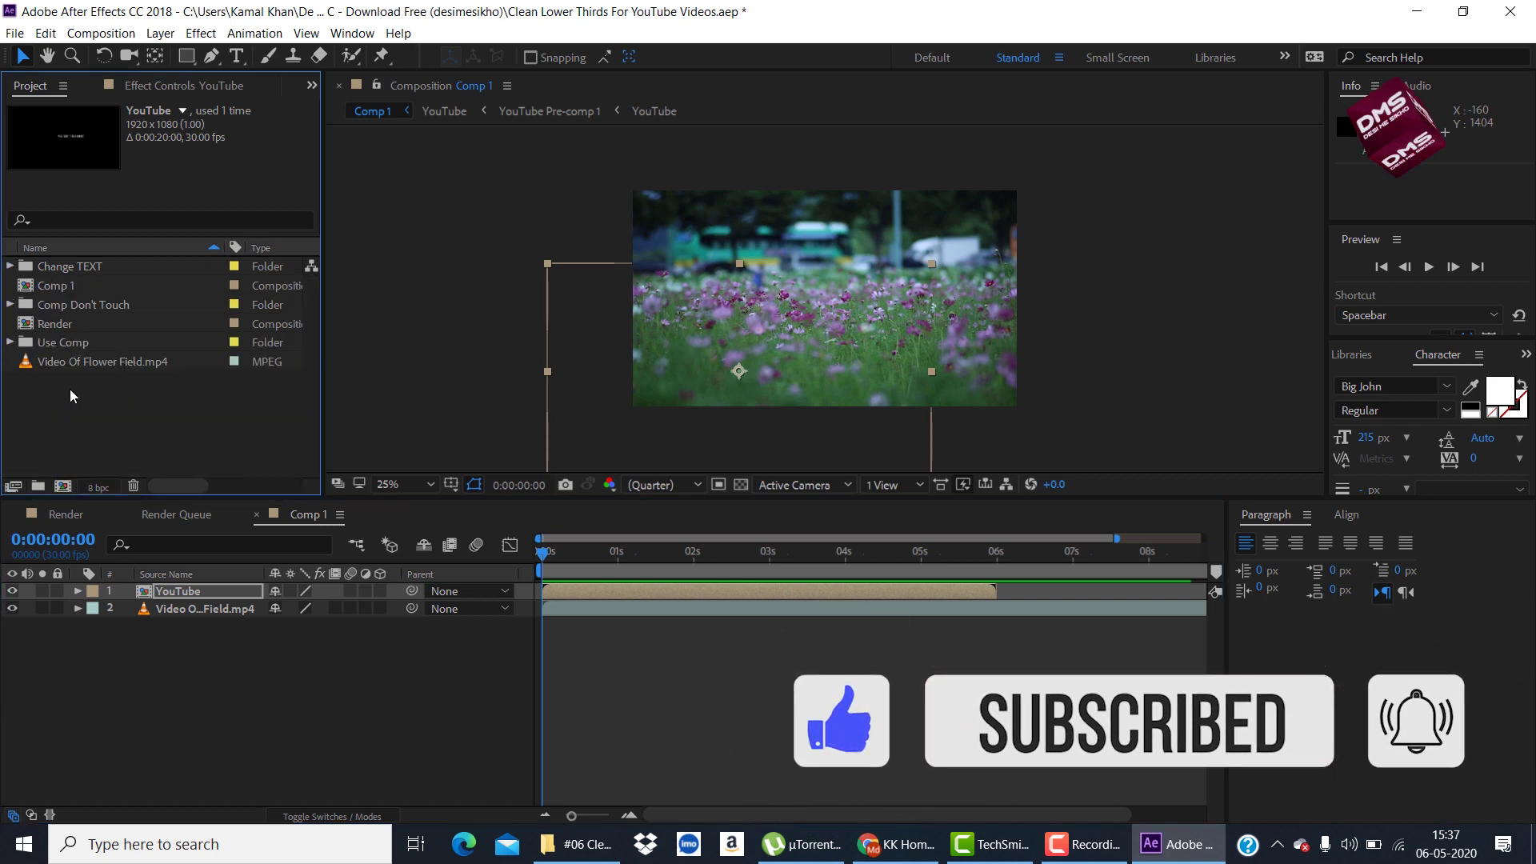
{"action": "left_click", "coordinate": [11, 266]}
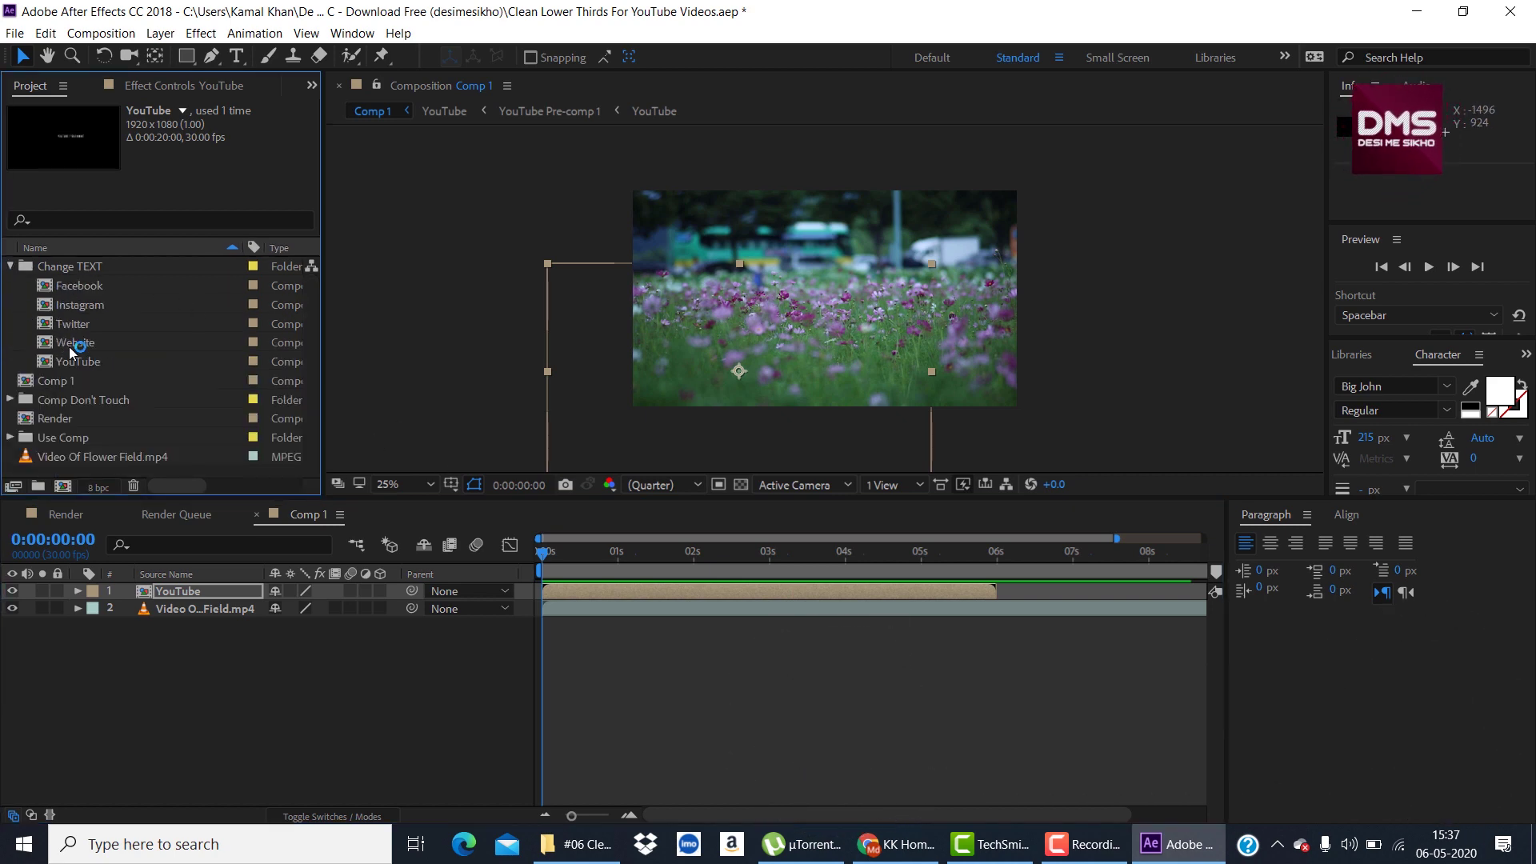
{"action": "left_click", "coordinate": [83, 290]}
{"action": "left_click", "coordinate": [84, 304]}
{"action": "left_click", "coordinate": [75, 323]}
{"action": "left_click", "coordinate": [75, 343]}
{"action": "left_click", "coordinate": [76, 361]}
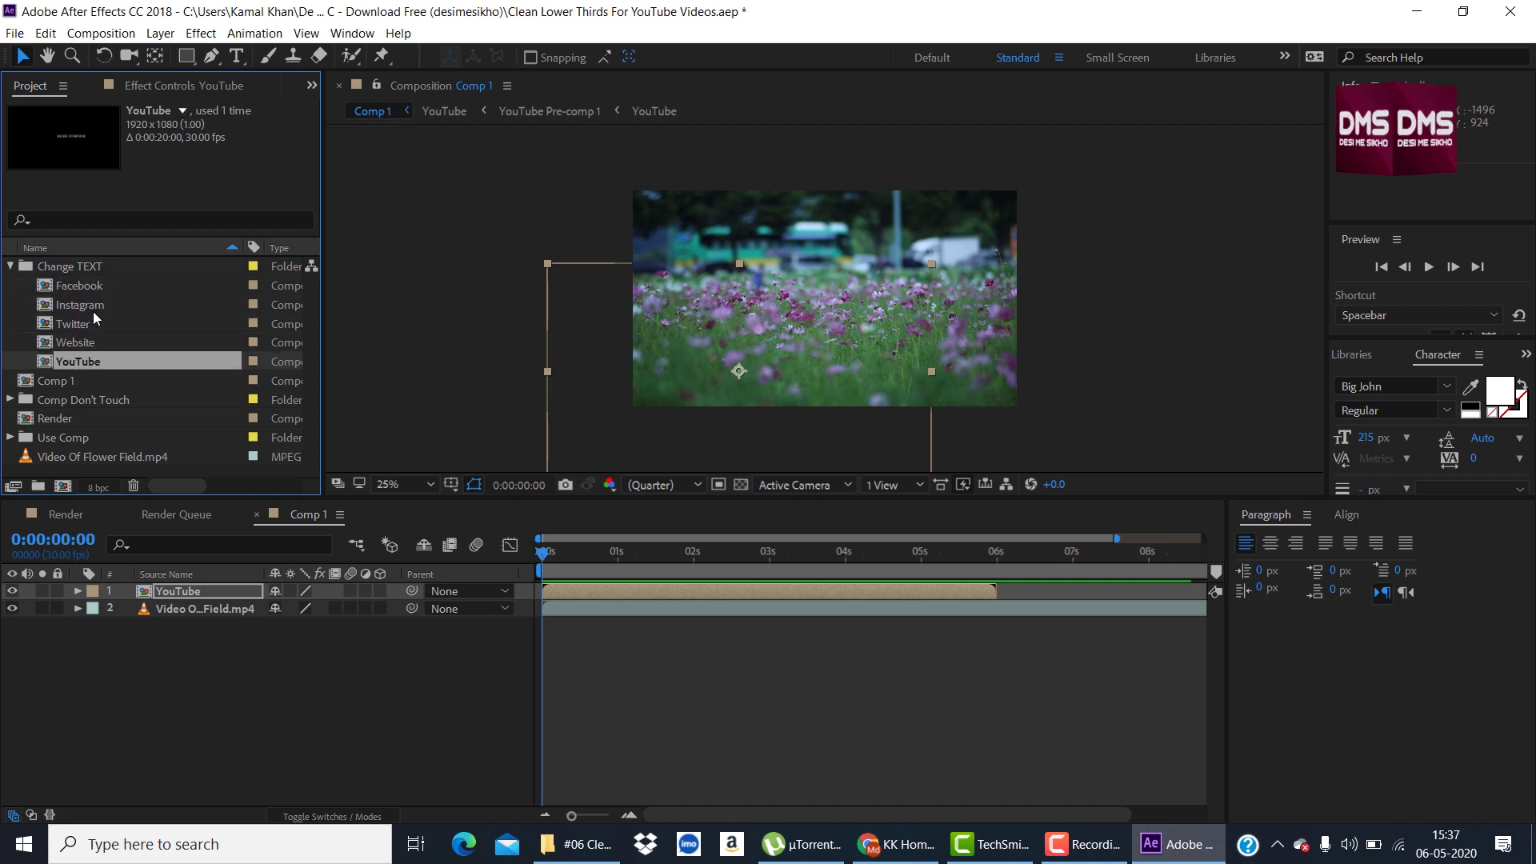
{"action": "double_click", "coordinate": [88, 287]}
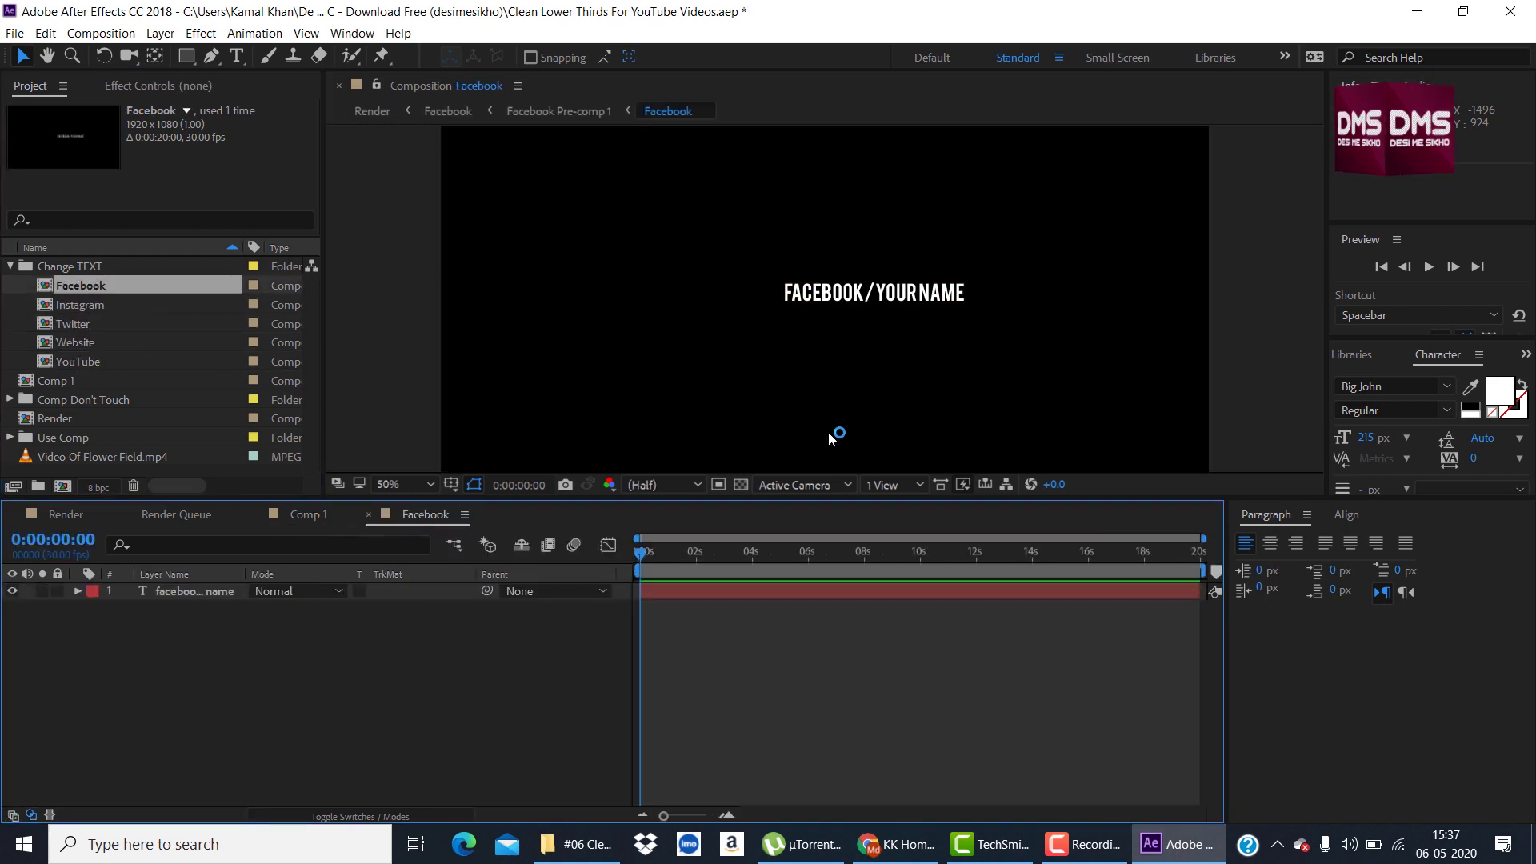
Look through the Use Comp folder's comps, then collapse the Use Comp and Change TEXT folders
{"action": "left_click", "coordinate": [10, 268]}
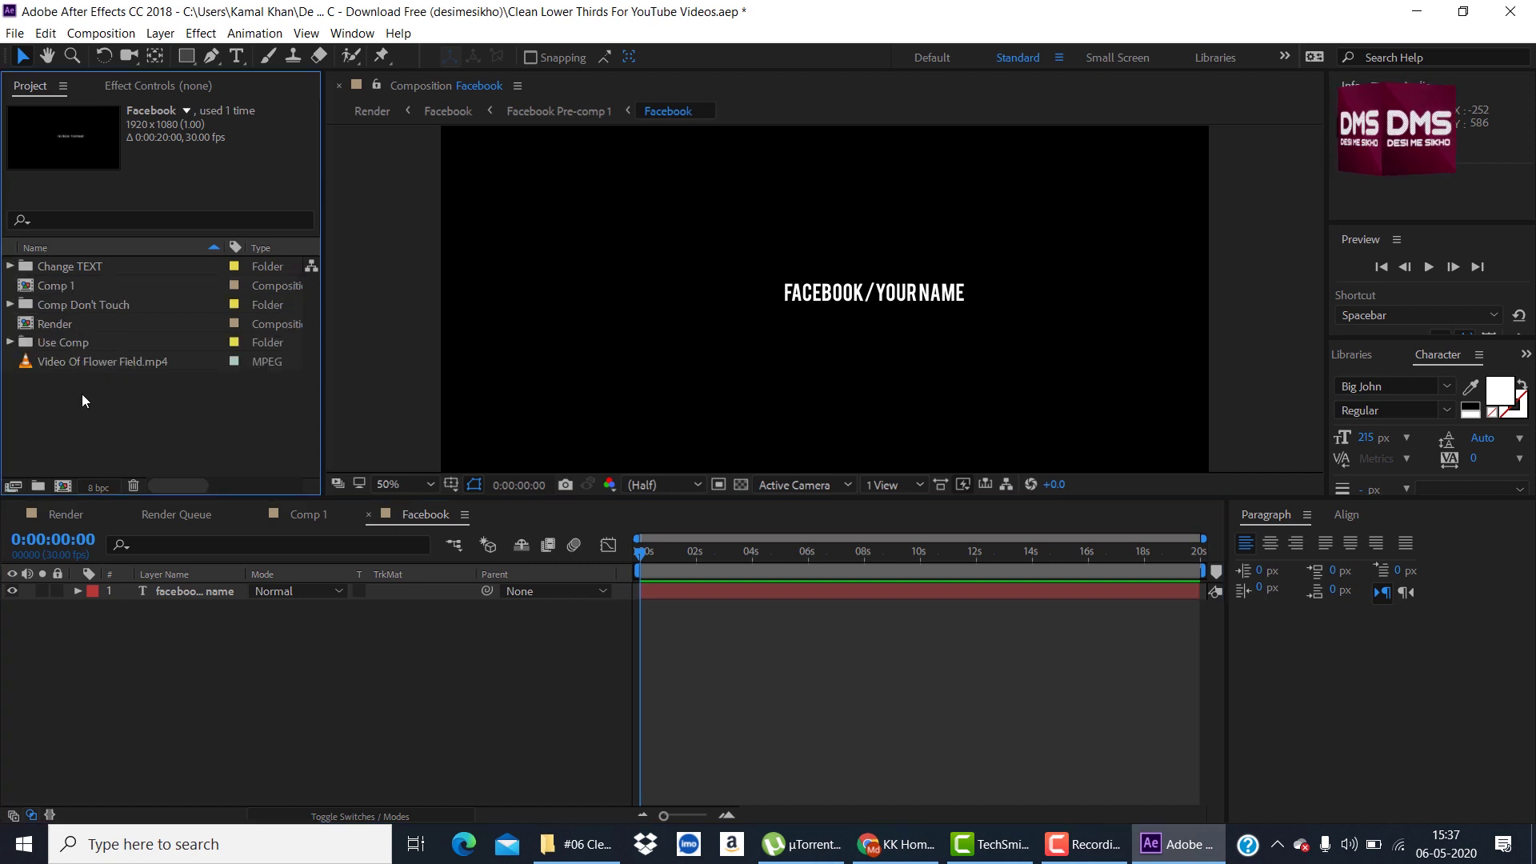
{"action": "left_click", "coordinate": [11, 342]}
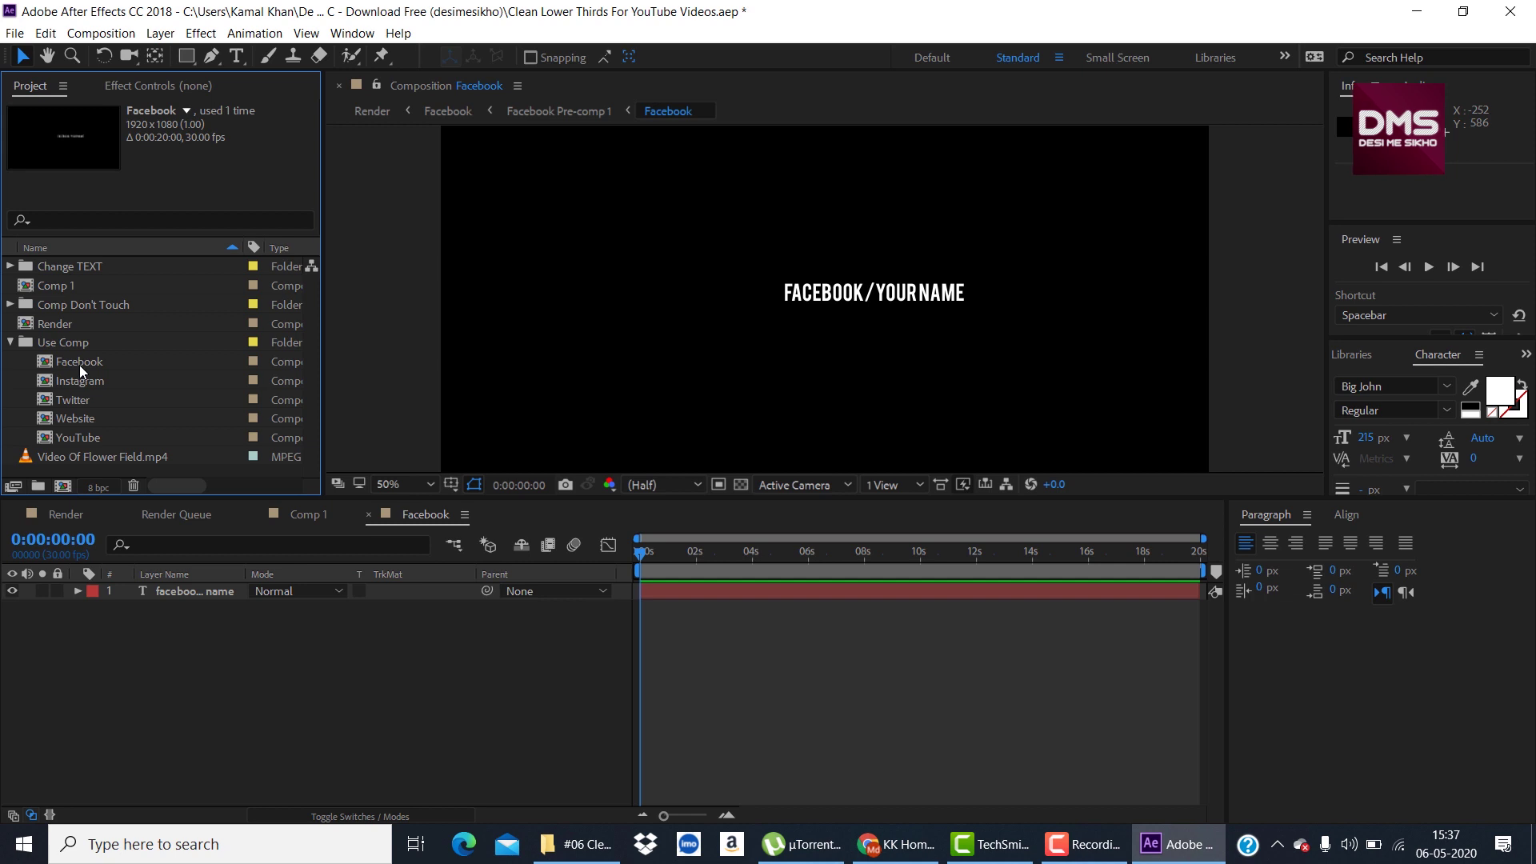
{"action": "left_click", "coordinate": [79, 363]}
{"action": "left_click", "coordinate": [78, 381]}
{"action": "left_click", "coordinate": [76, 401]}
{"action": "left_click", "coordinate": [73, 419]}
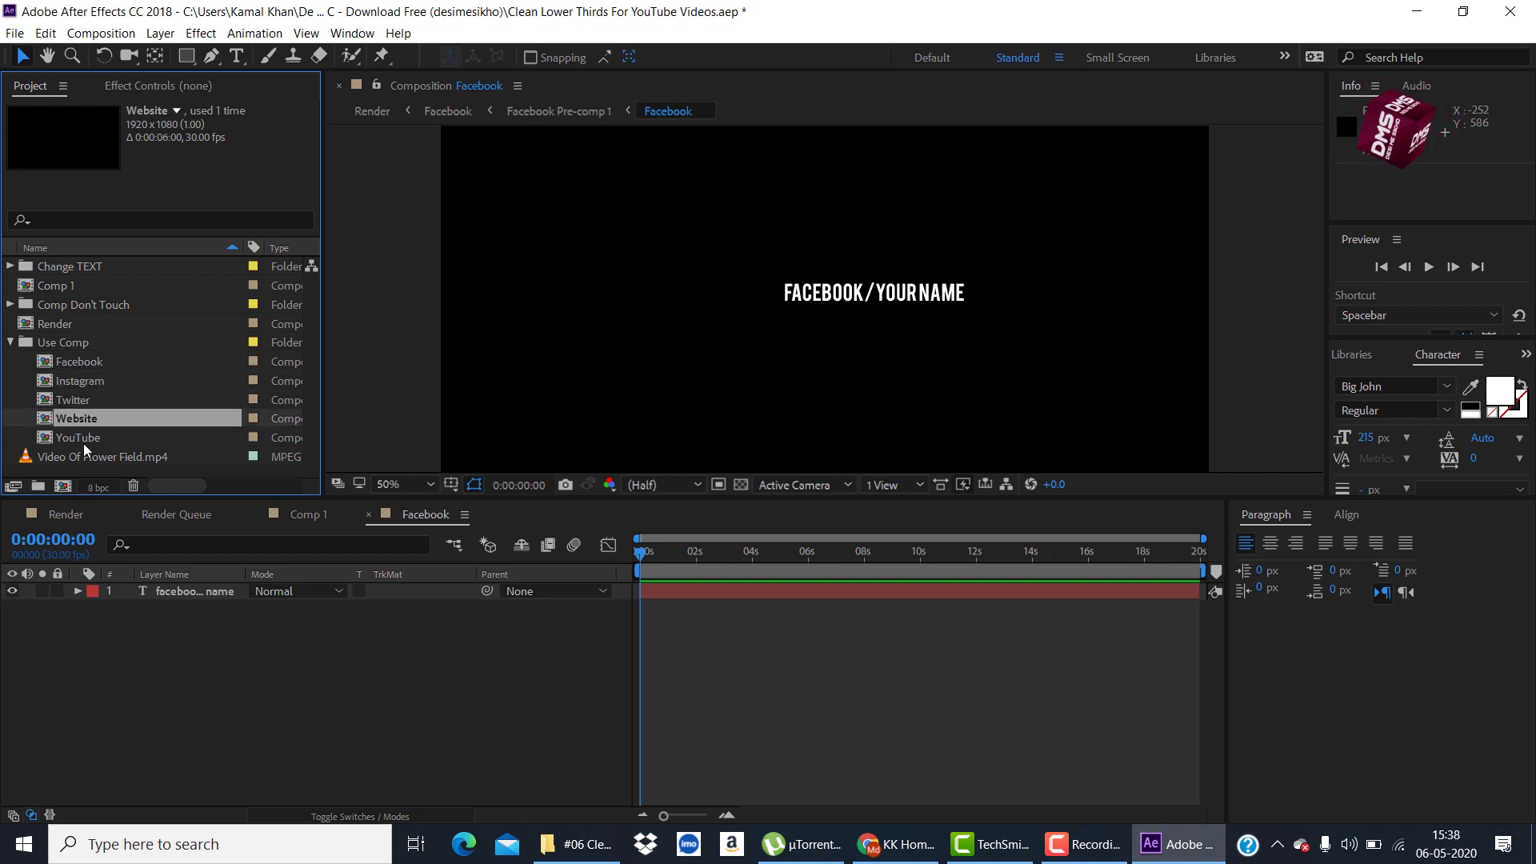
{"action": "left_click", "coordinate": [83, 443]}
{"action": "double_click", "coordinate": [24, 346]}
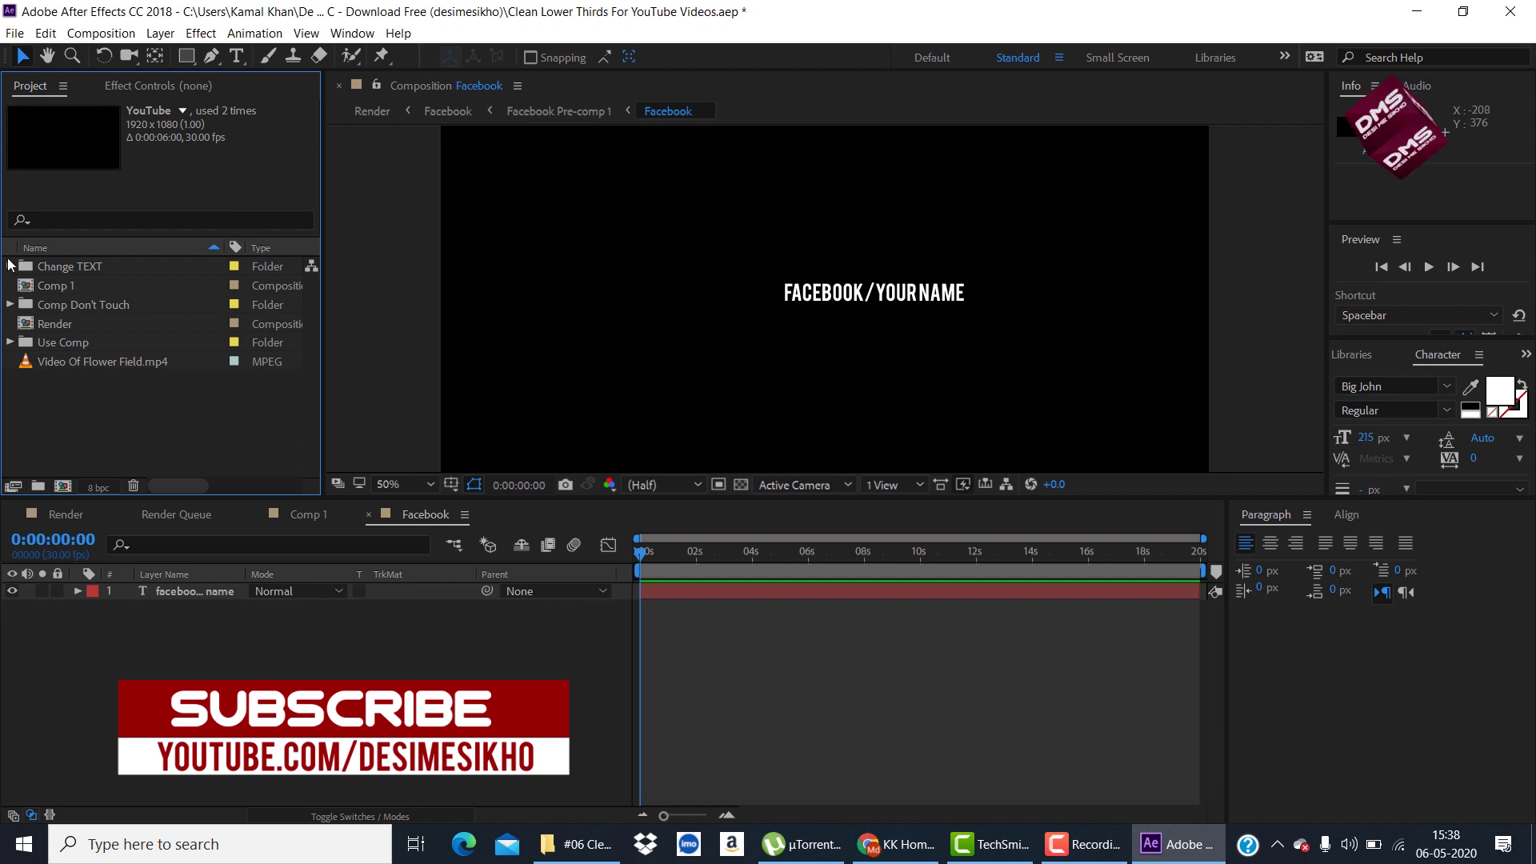
{"action": "left_click", "coordinate": [10, 266]}
{"action": "left_click", "coordinate": [9, 266]}
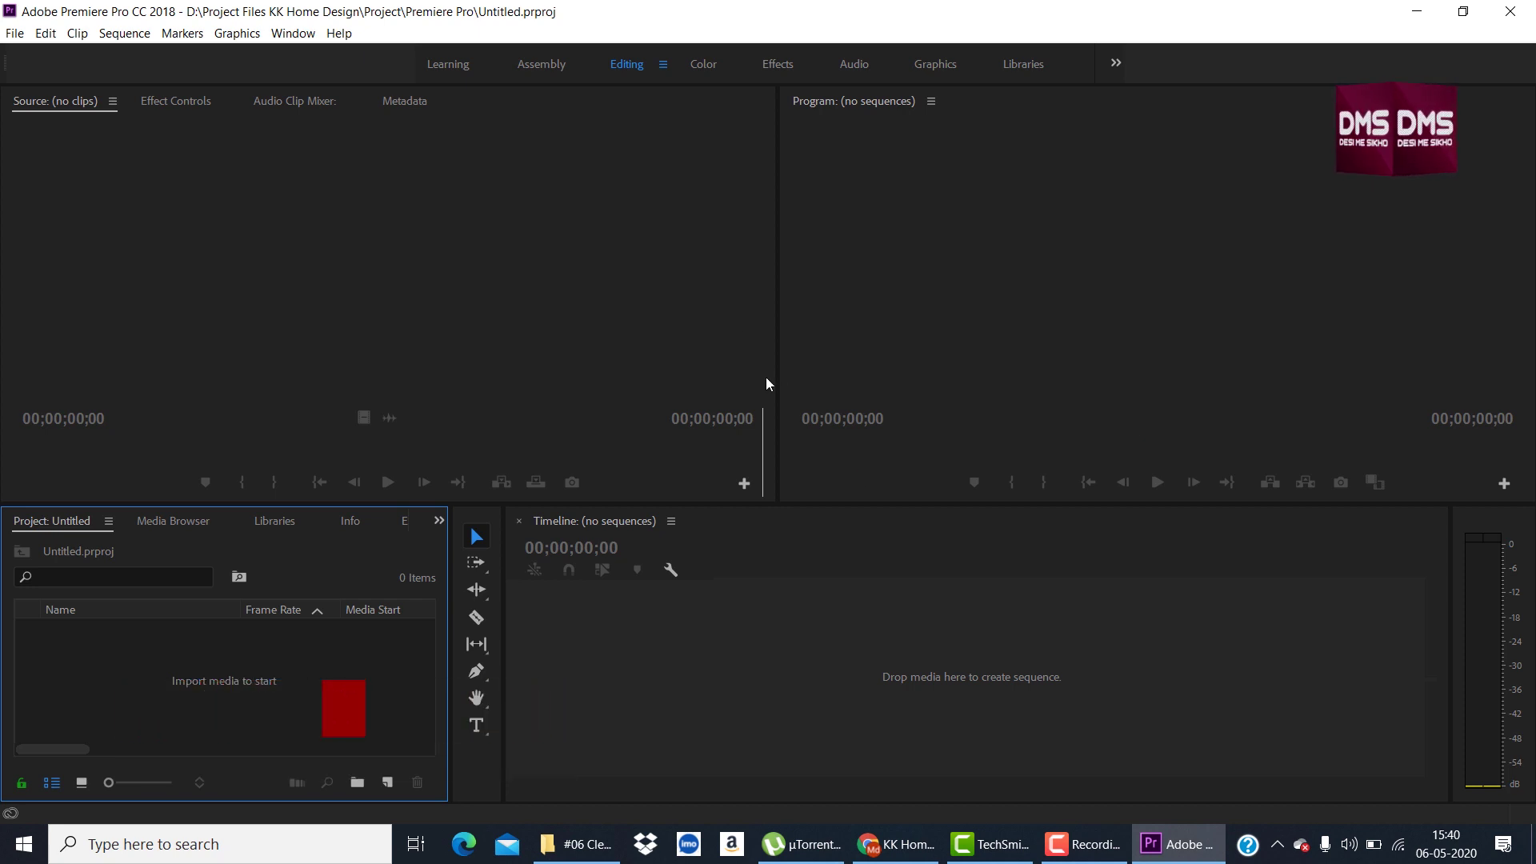
Create Sequence 01 with the HDV 1080p25 preset, then minimize Premiere to the desktop
{"action": "left_click", "coordinate": [389, 784]}
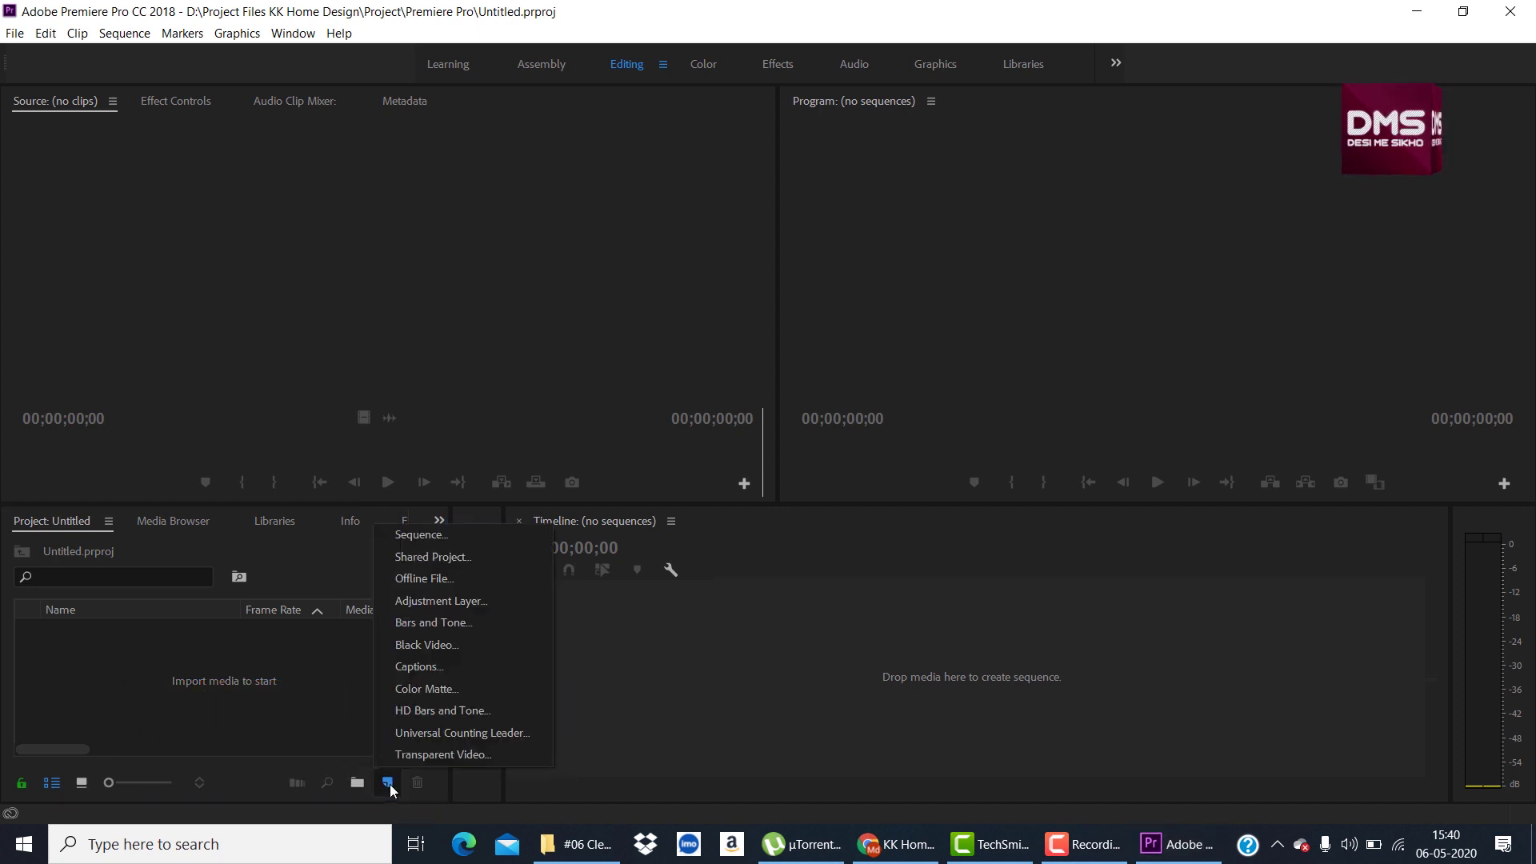
{"action": "left_click", "coordinate": [428, 535]}
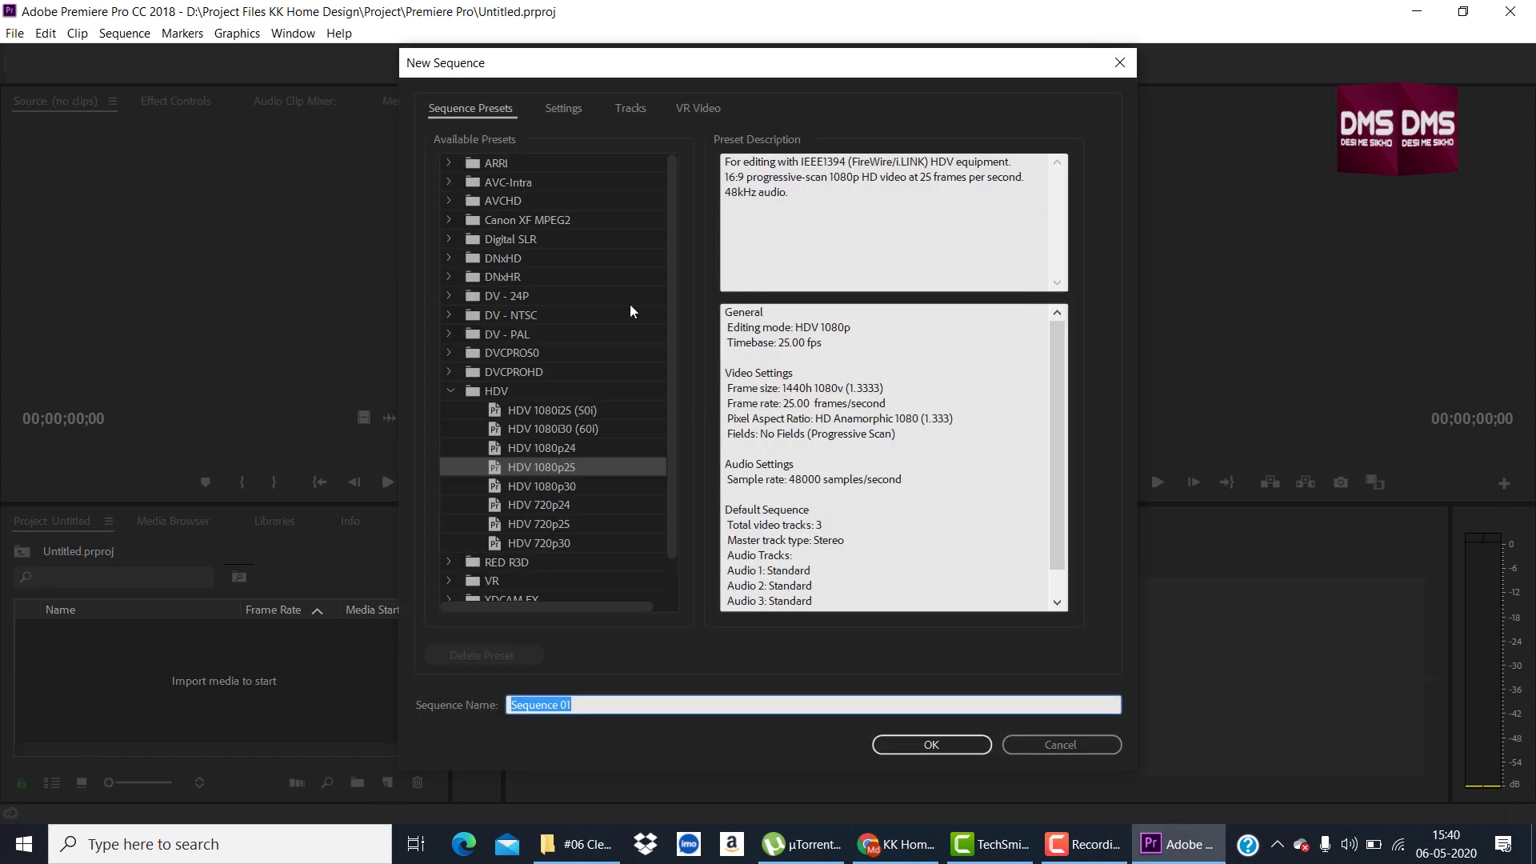
{"action": "left_click", "coordinate": [916, 746]}
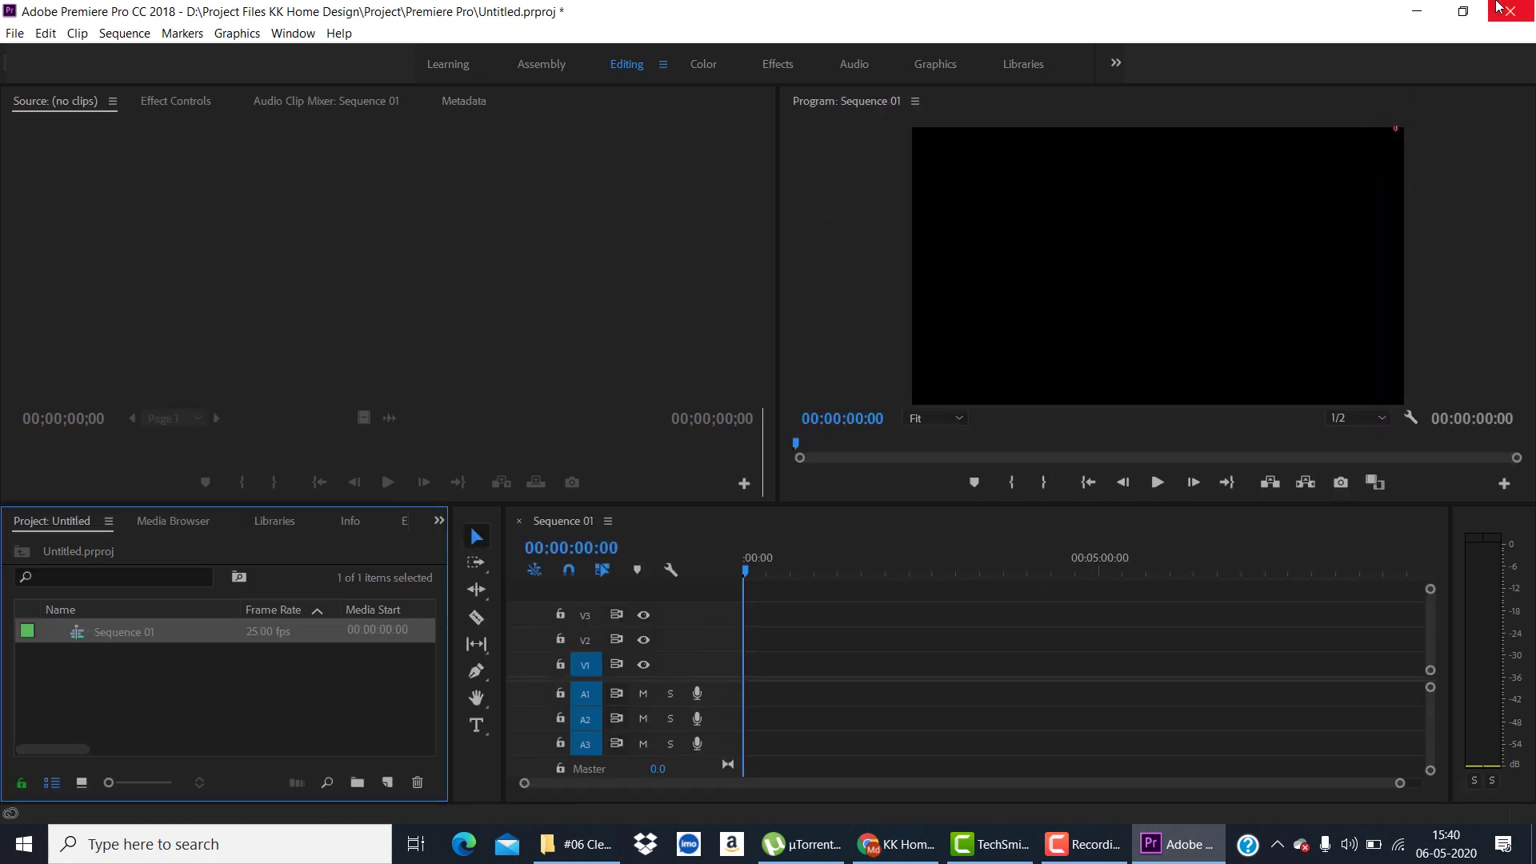
{"action": "left_click", "coordinate": [1417, 11]}
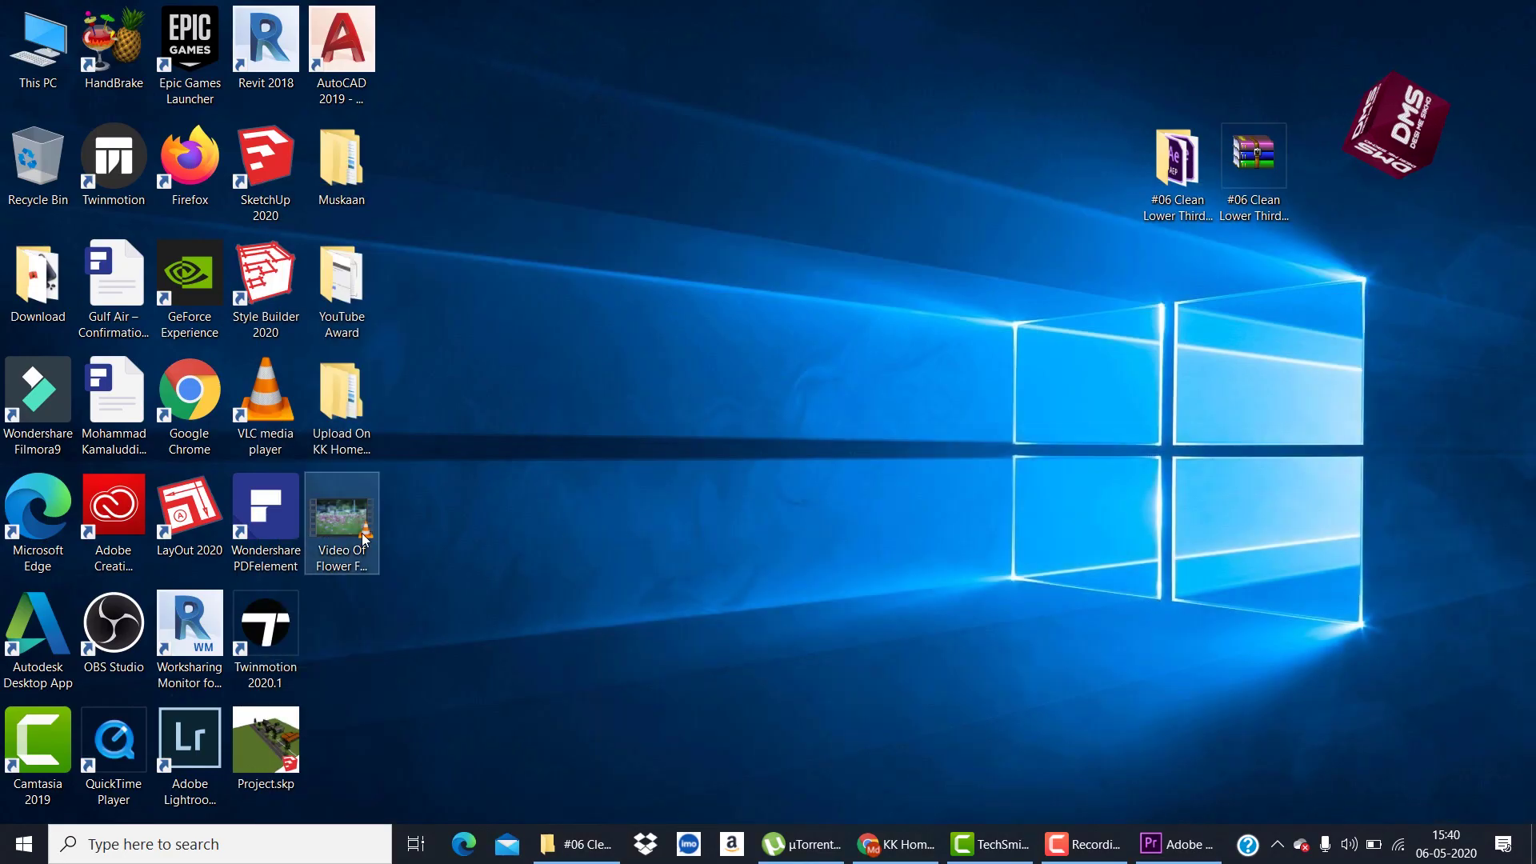
Import Video Of Flower Field.mp4 into the project and drop it onto Sequence 01's V1 track
{"action": "mouse_move", "coordinate": [342, 527]}
{"action": "left_mouse_down"}
{"action": "mouse_move", "coordinate": [1209, 851]}
{"action": "mouse_move", "coordinate": [932, 772]}
{"action": "left_mouse_up"}
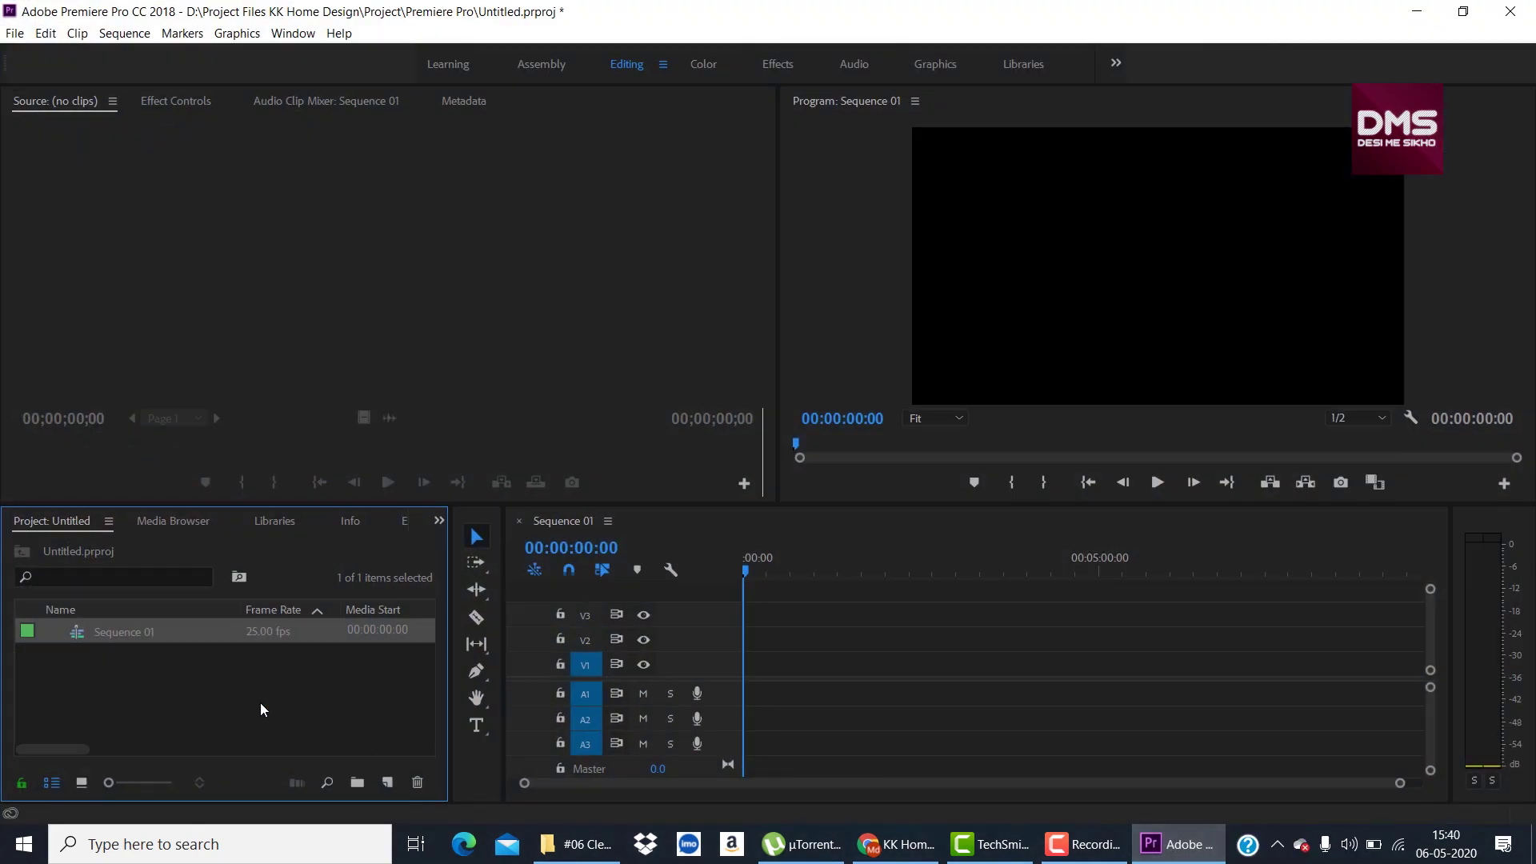
{"action": "left_click_drag", "start_coordinate": [258, 709], "coordinate": [260, 709]}
{"action": "mouse_move", "coordinate": [164, 632]}
{"action": "left_mouse_down"}
{"action": "mouse_move", "coordinate": [840, 626]}
{"action": "mouse_move", "coordinate": [753, 664]}
{"action": "left_mouse_up"}
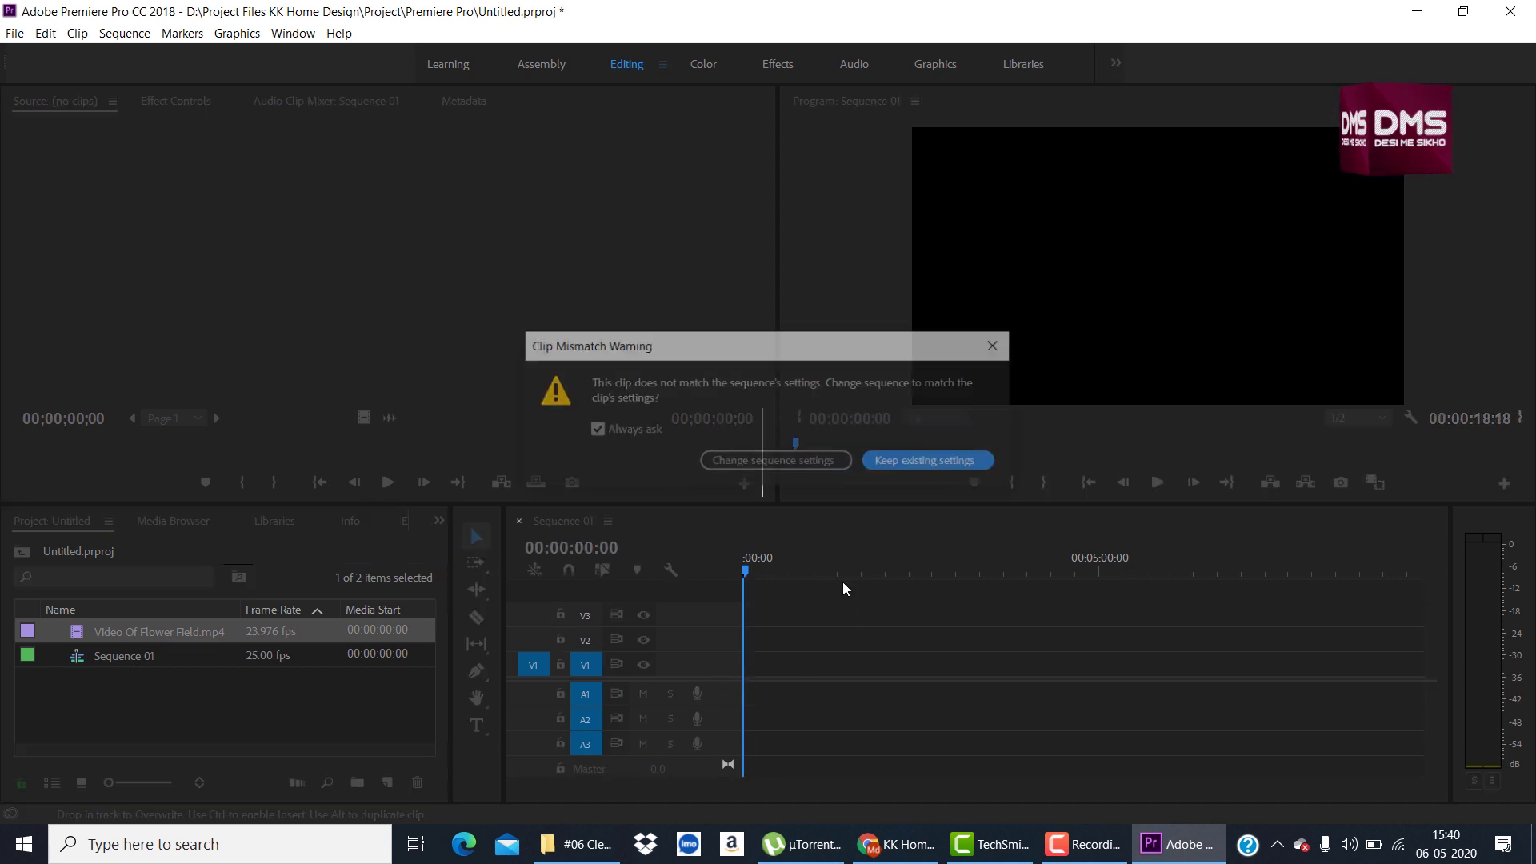
Match Sequence 01 to the flower clip's 23.976 fps settings and scrub through the footage
{"action": "left_click", "coordinate": [790, 464]}
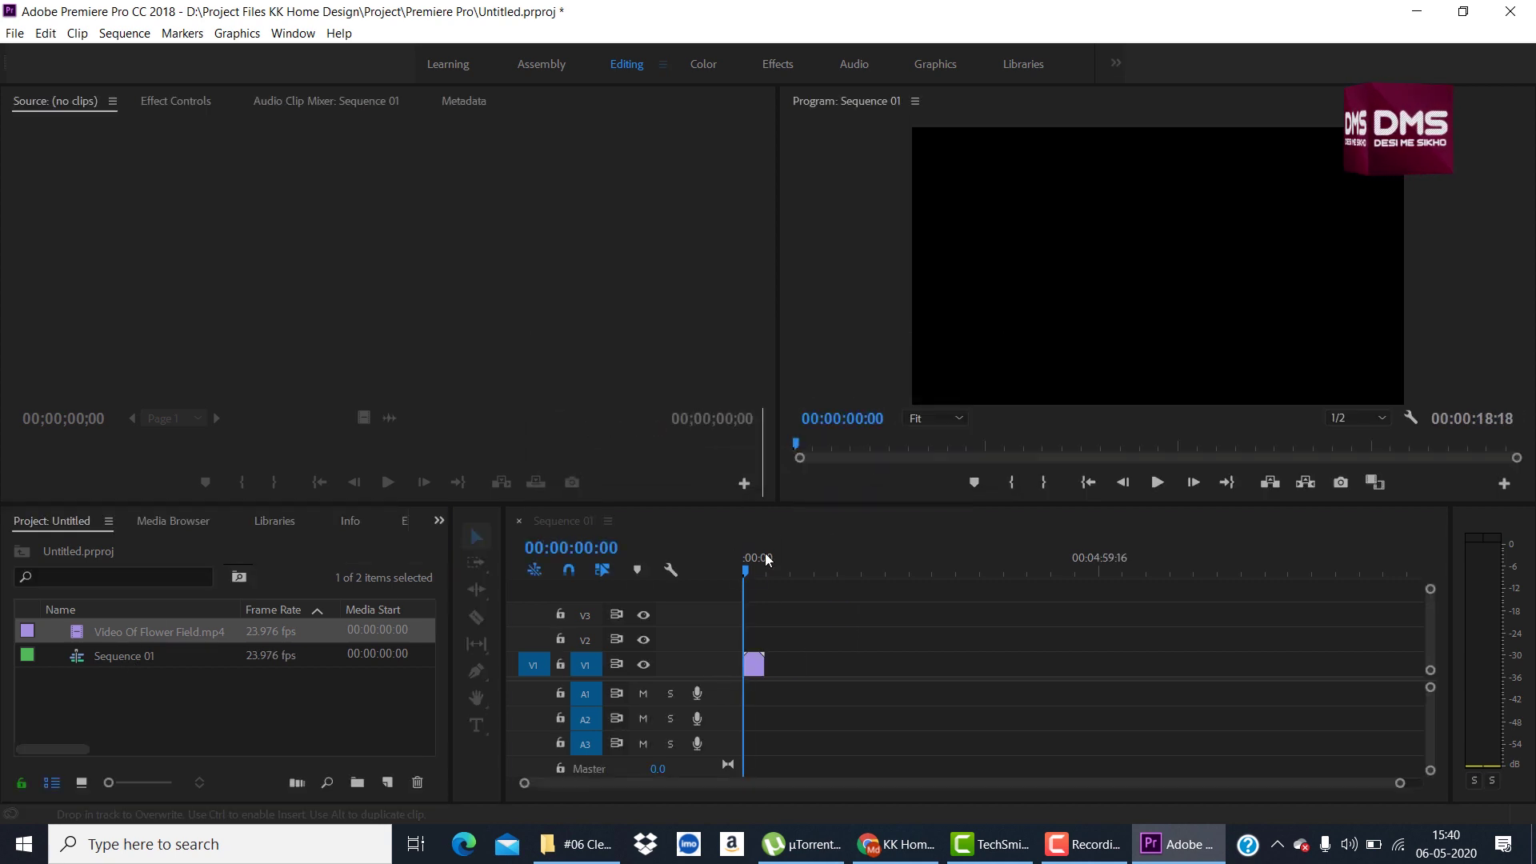
{"action": "left_click_drag", "start_coordinate": [748, 571], "coordinate": [729, 591]}
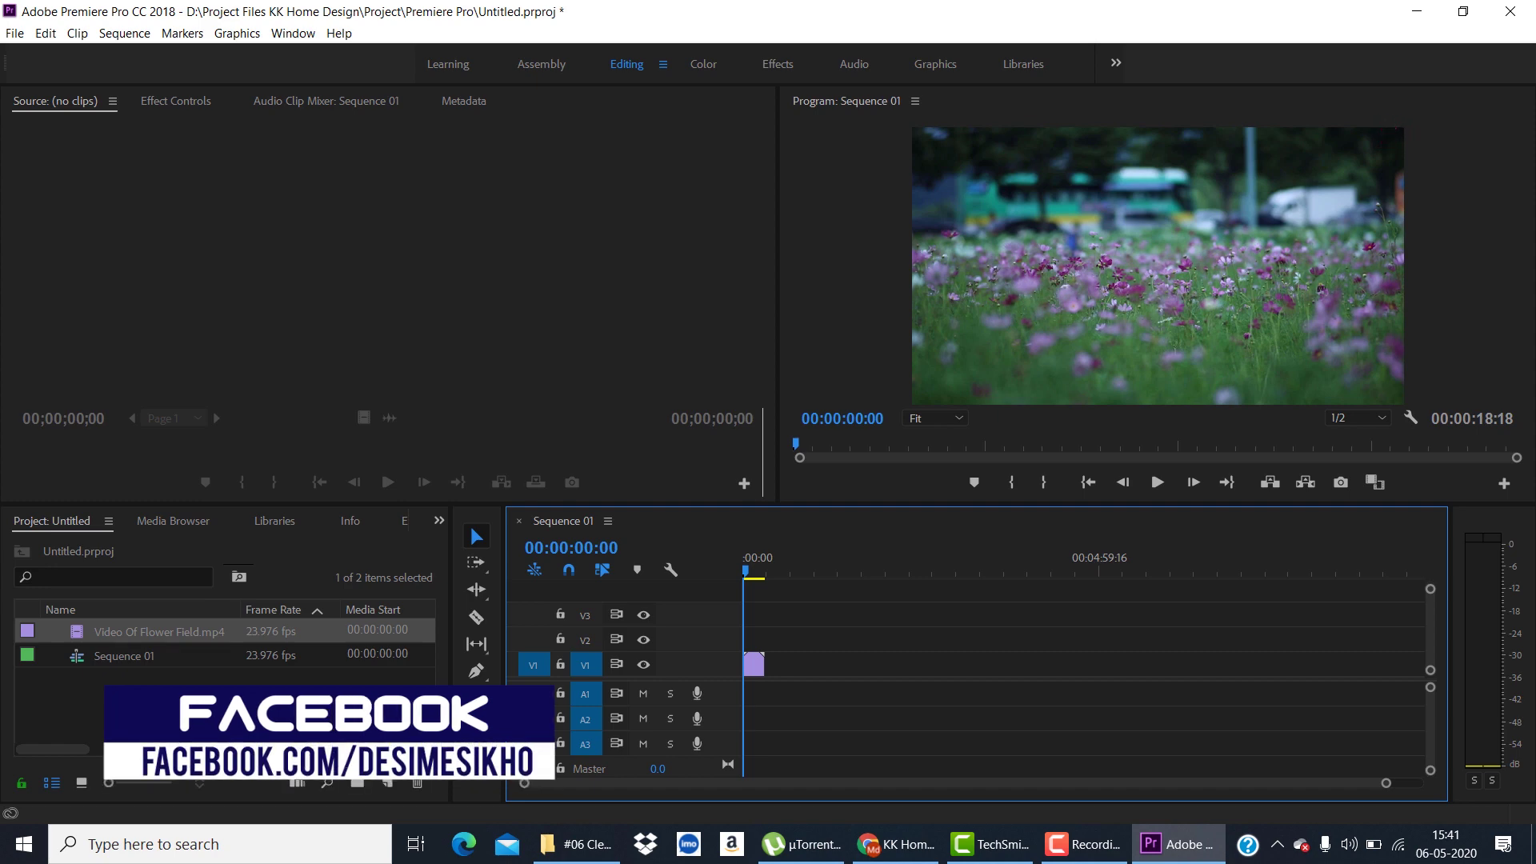
{"action": "right_click", "coordinate": [239, 545]}
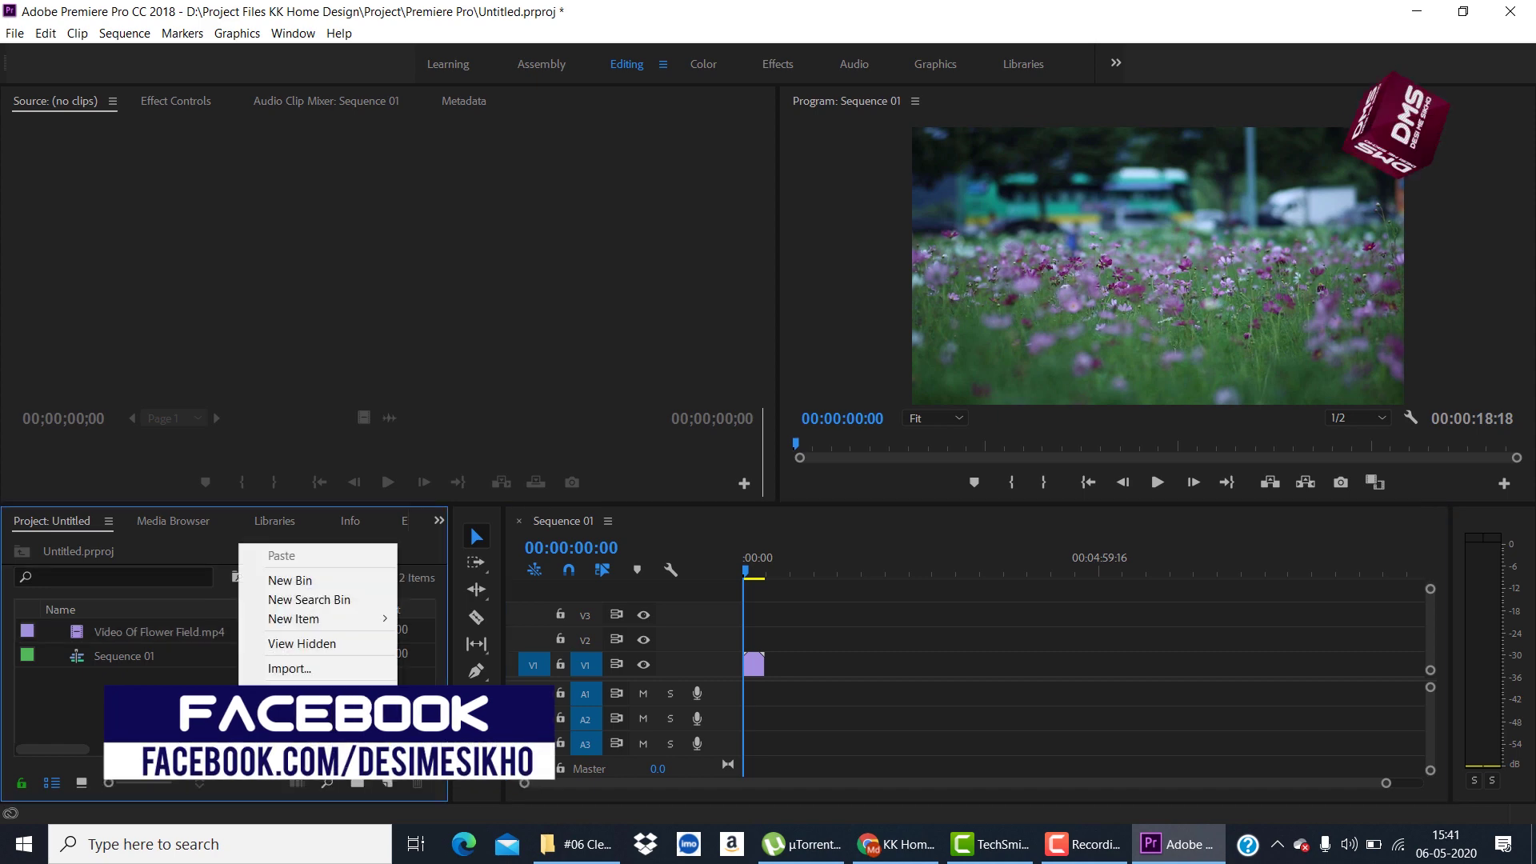
Import Clean Lower Thirds For YouTube Videos.aep from the Desktop lower thirds folder
{"action": "left_click", "coordinate": [290, 669]}
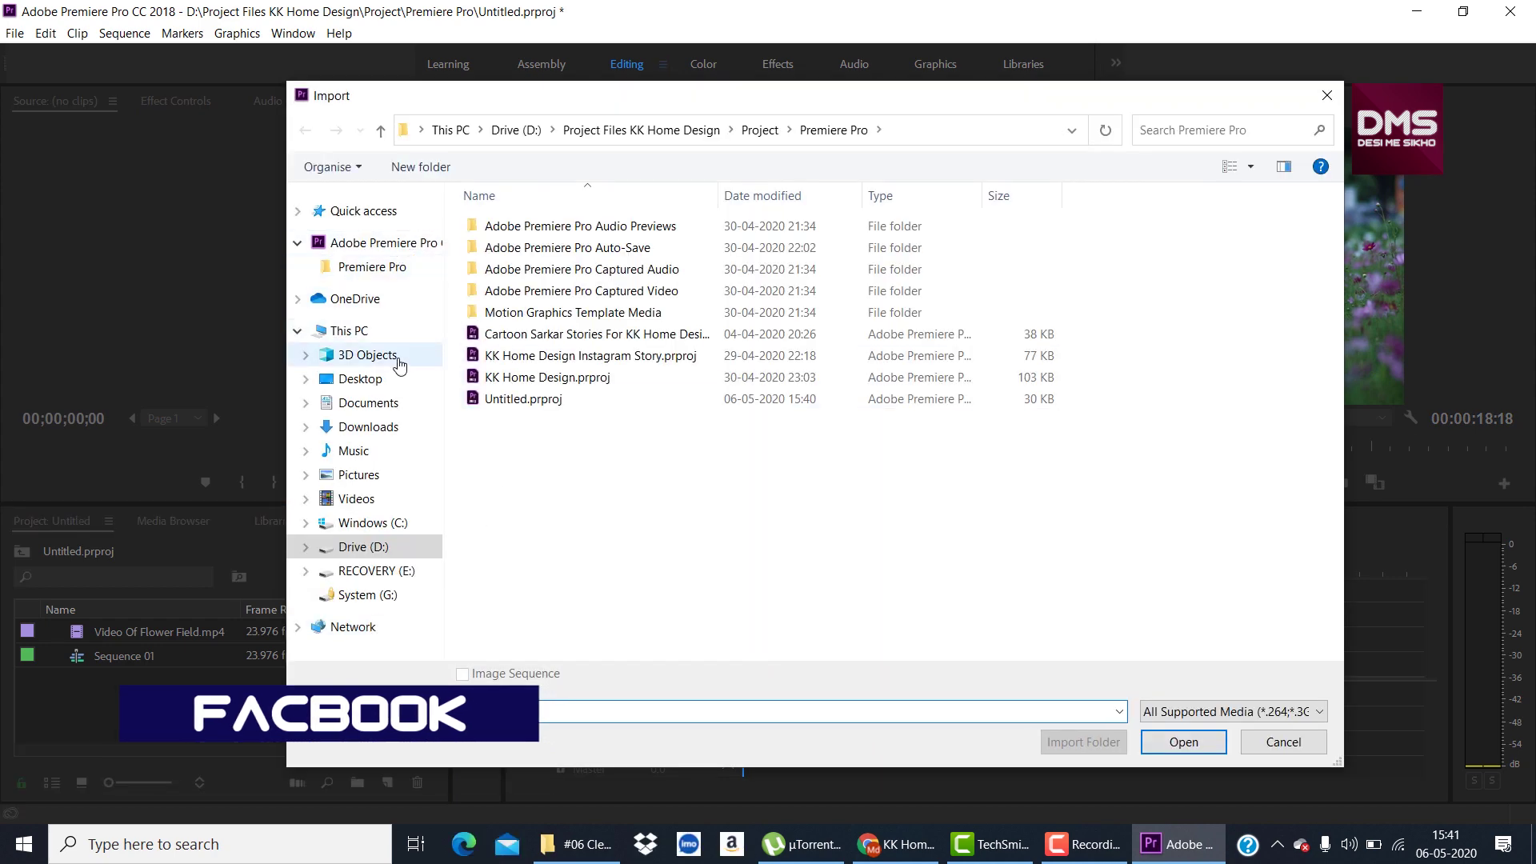
{"action": "left_click", "coordinate": [364, 379]}
{"action": "double_click", "coordinate": [482, 346]}
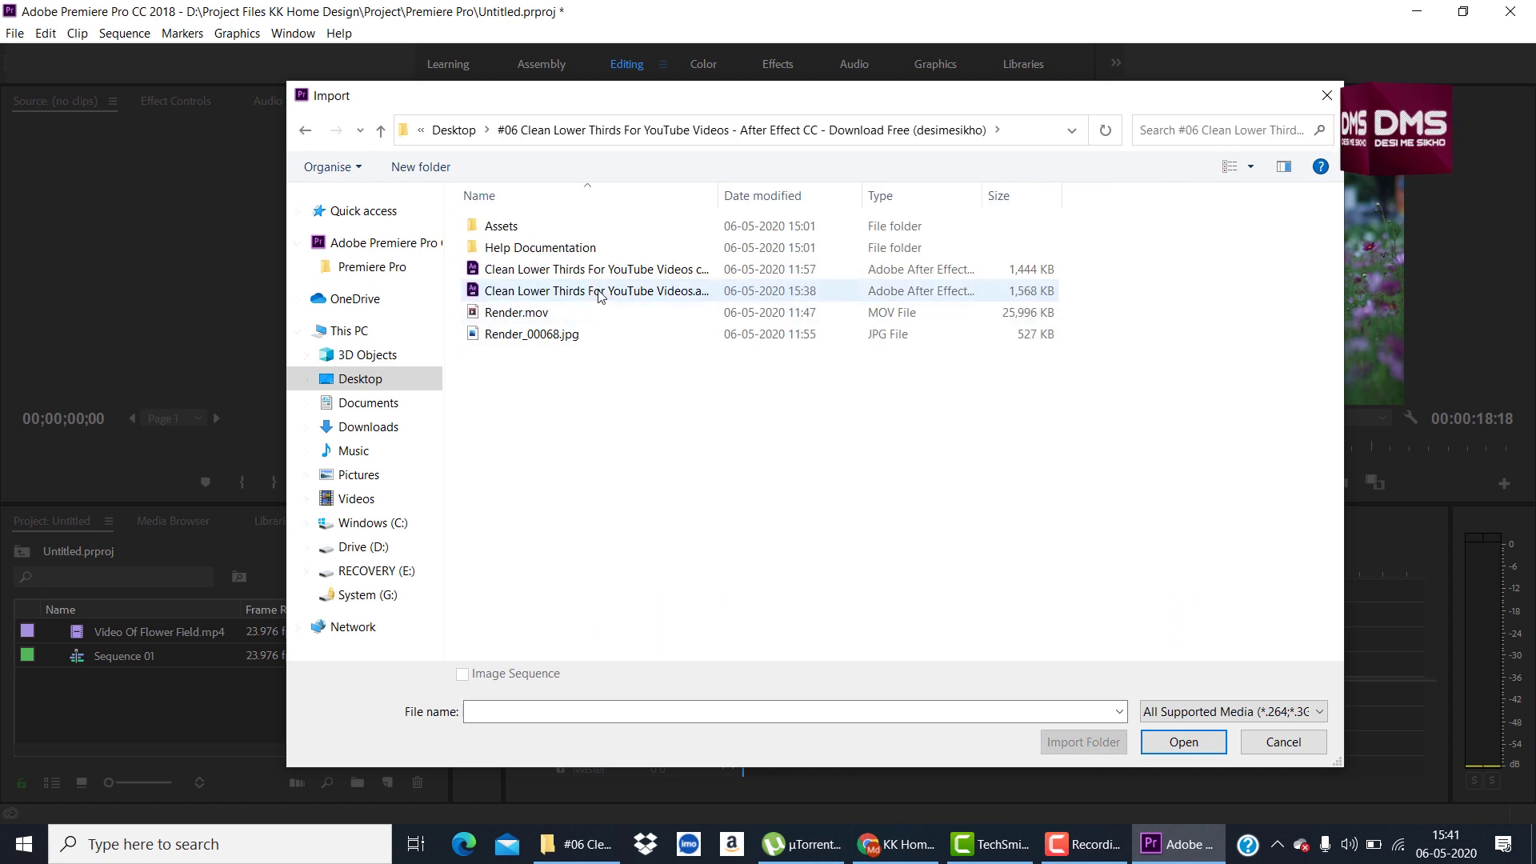
{"action": "left_click", "coordinate": [613, 293]}
{"action": "left_click_drag", "start_coordinate": [723, 203], "coordinate": [951, 203]}
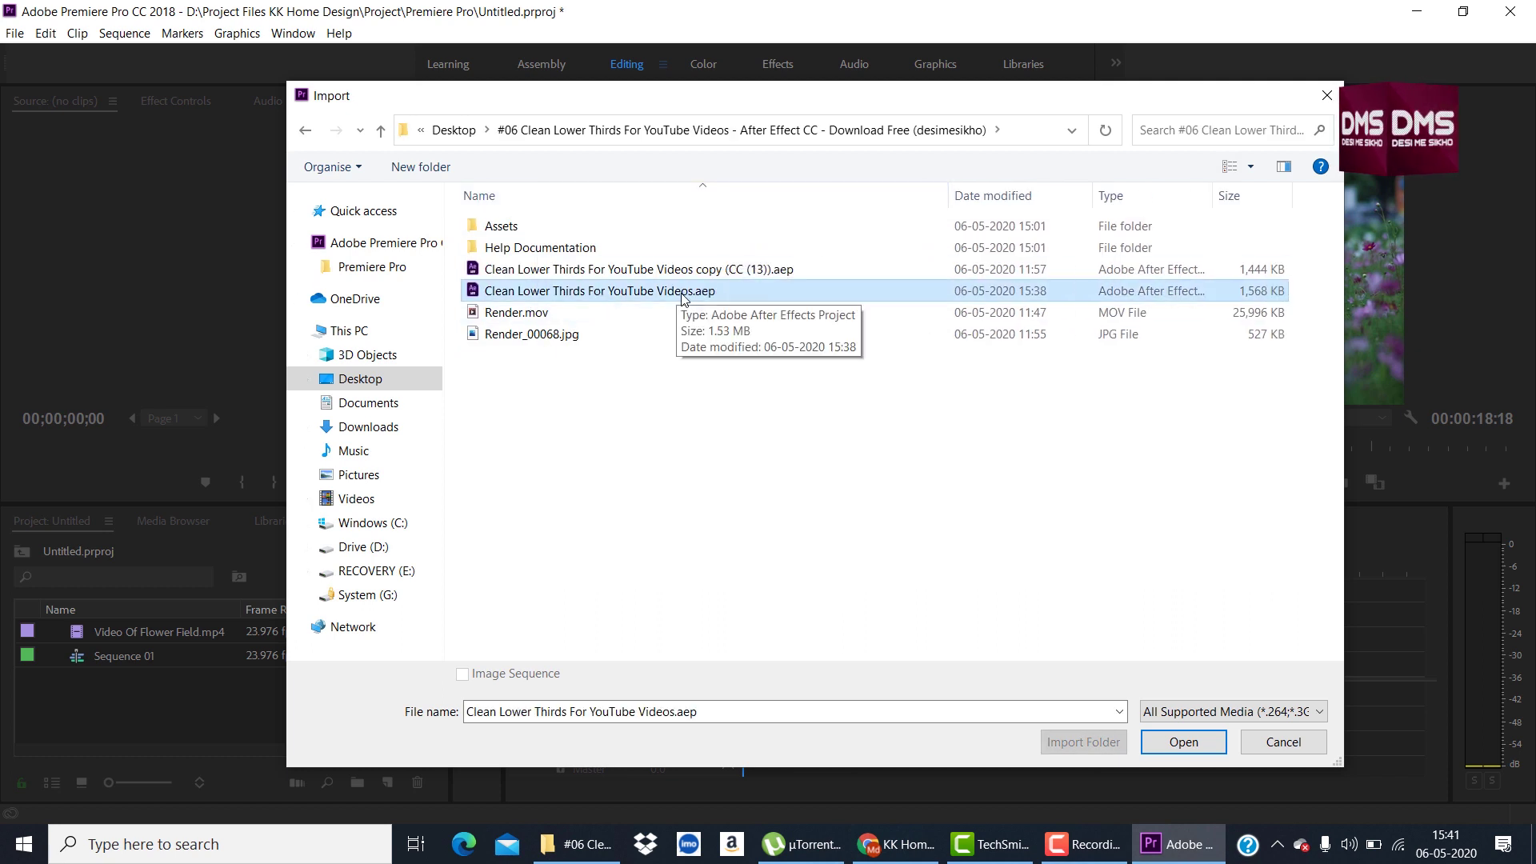
{"action": "left_click", "coordinate": [1188, 744]}
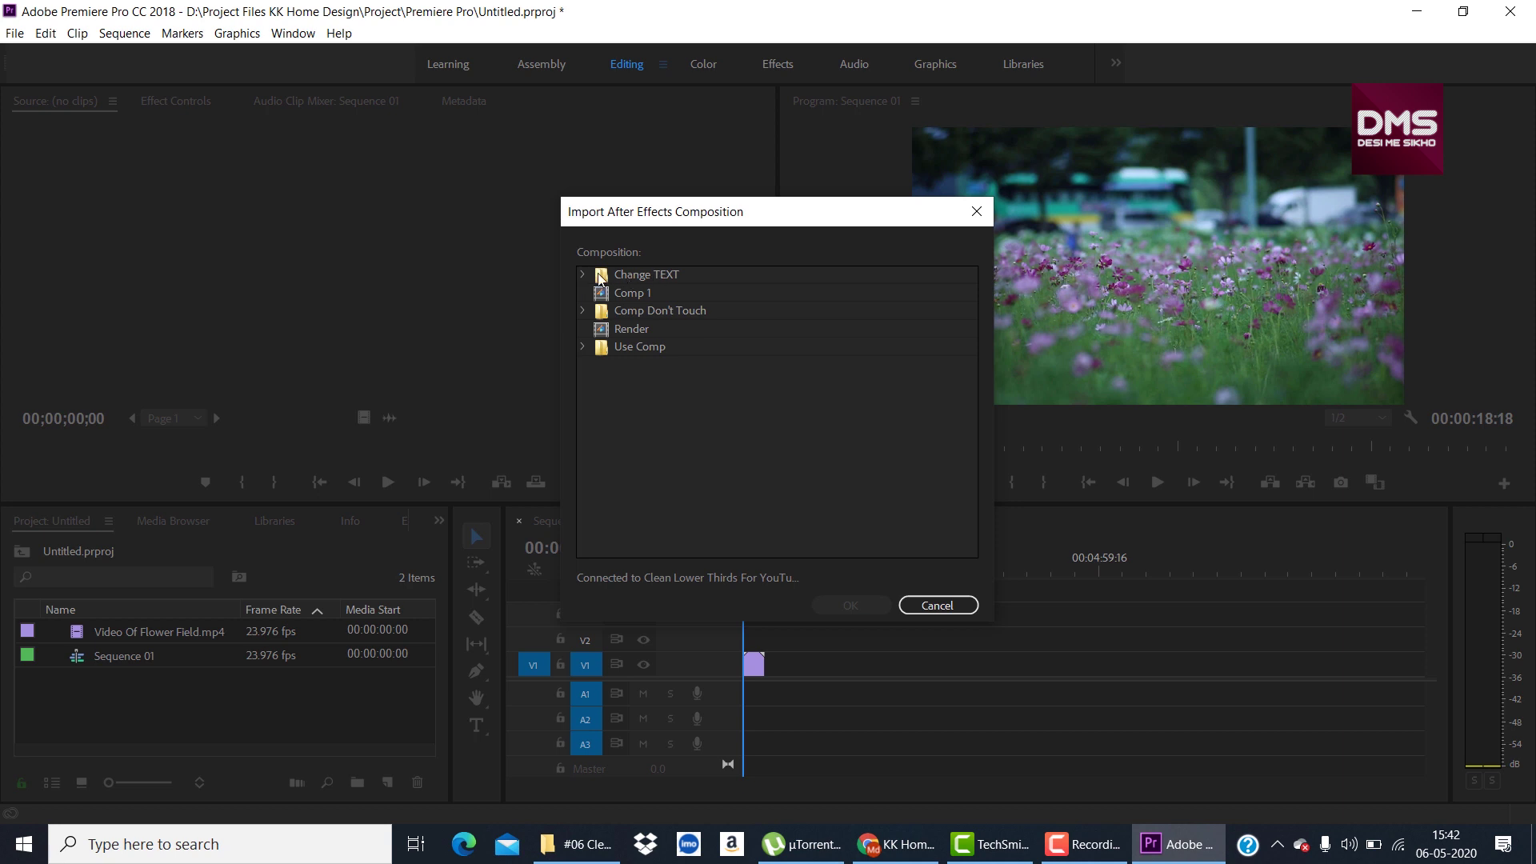
Choose the YouTube composition inside Use Comp and confirm the import
{"action": "left_click", "coordinate": [681, 269]}
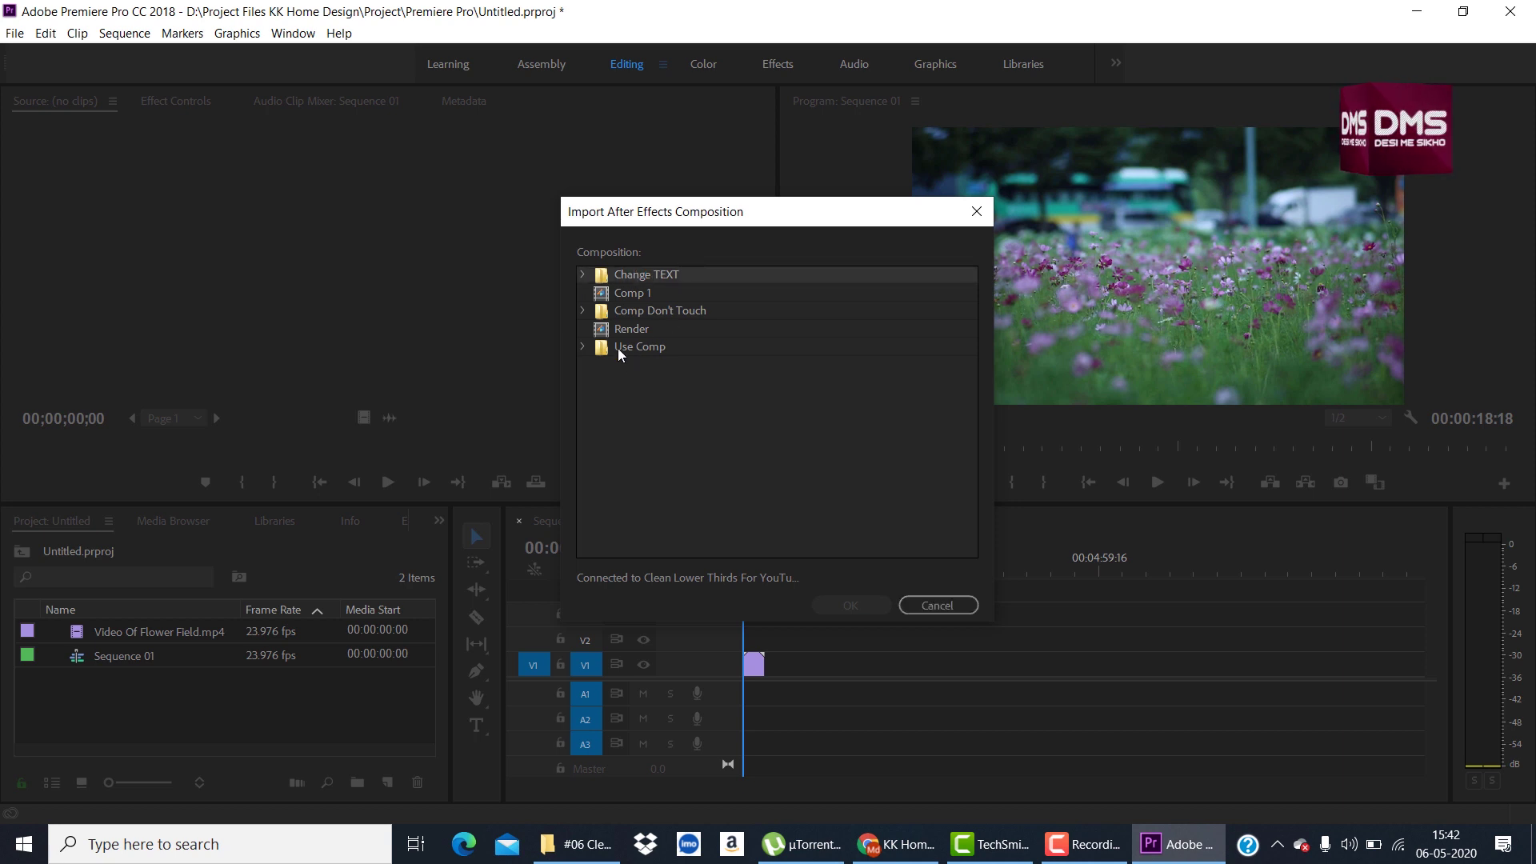
{"action": "left_click", "coordinate": [582, 346]}
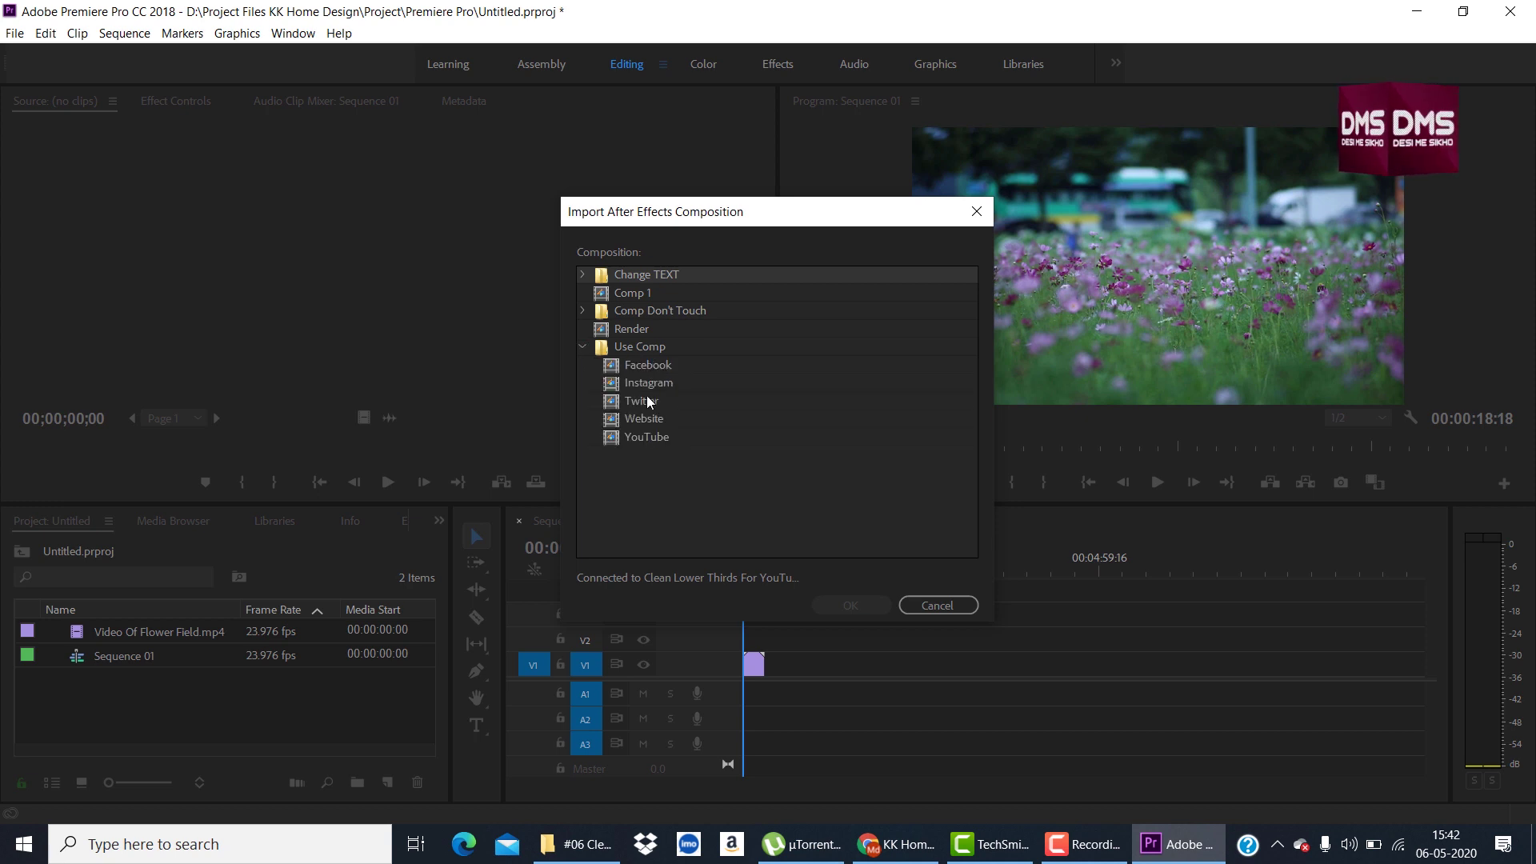
{"action": "left_click", "coordinate": [645, 436]}
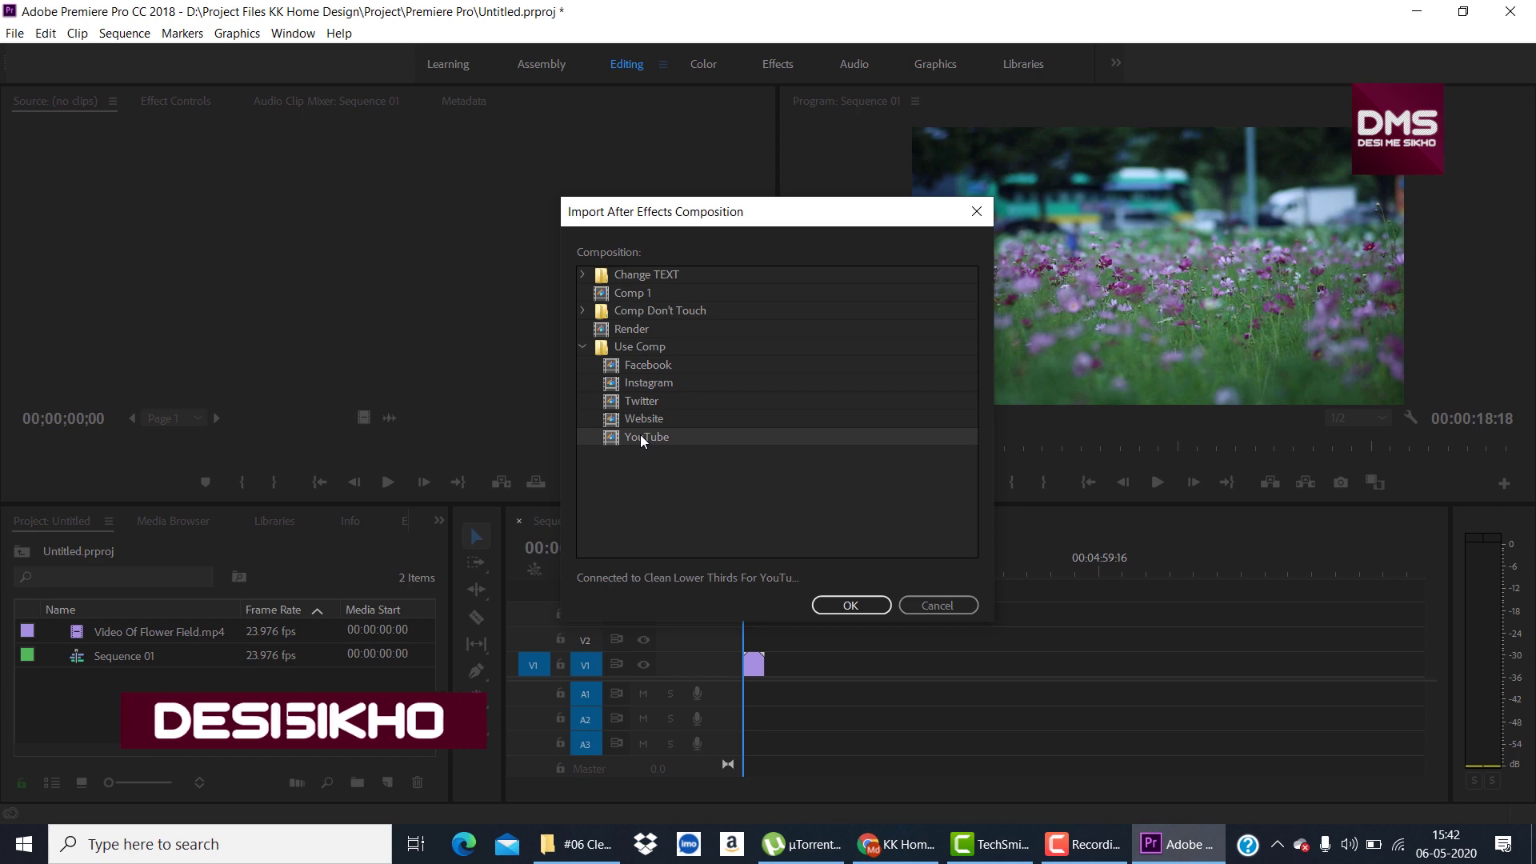
{"action": "left_click", "coordinate": [864, 607]}
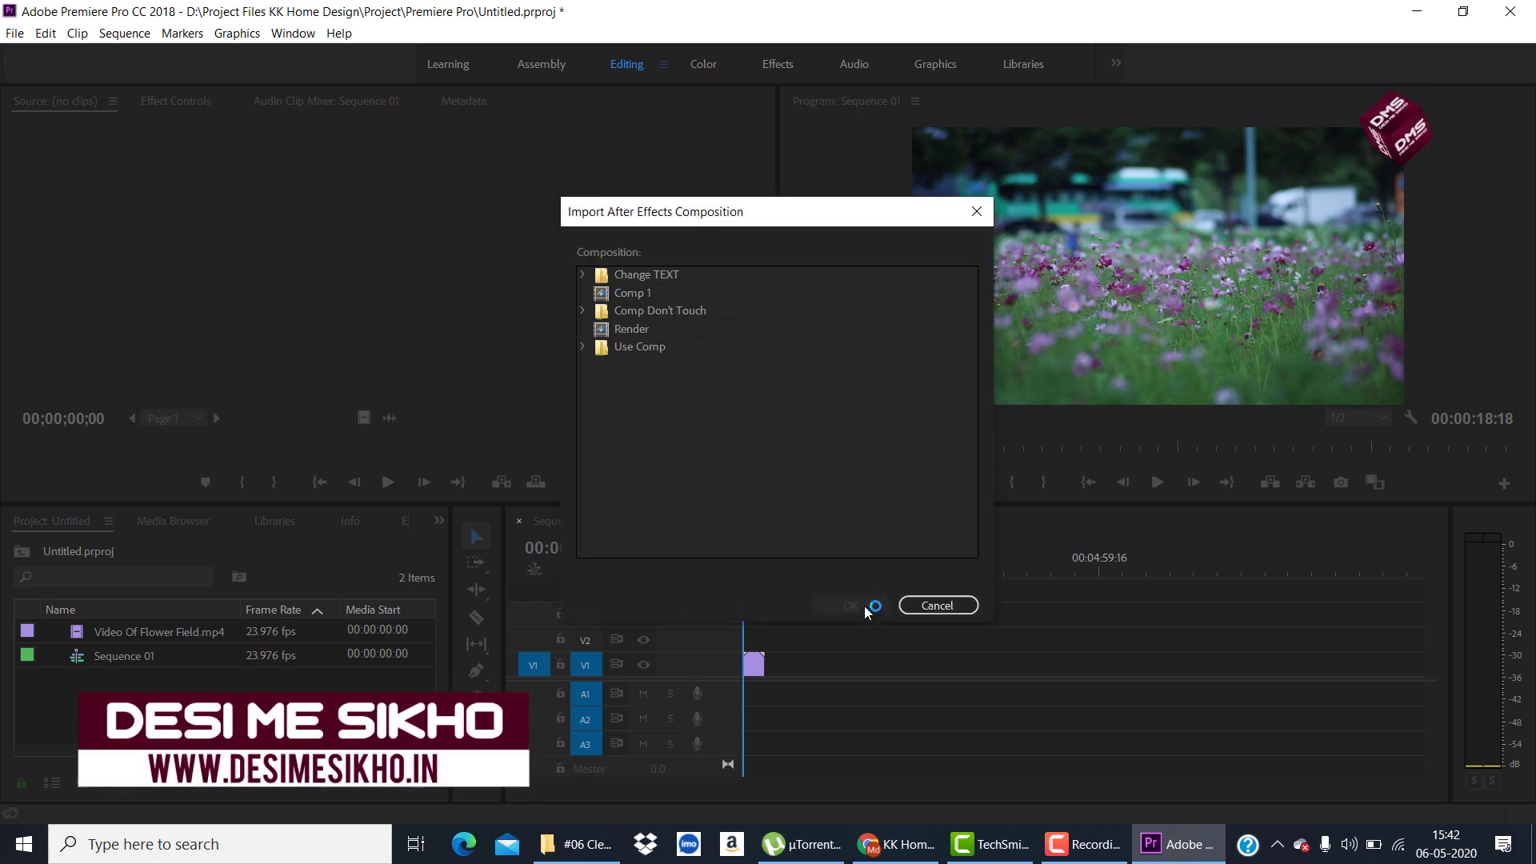
{"action": "left_click", "coordinate": [584, 346]}
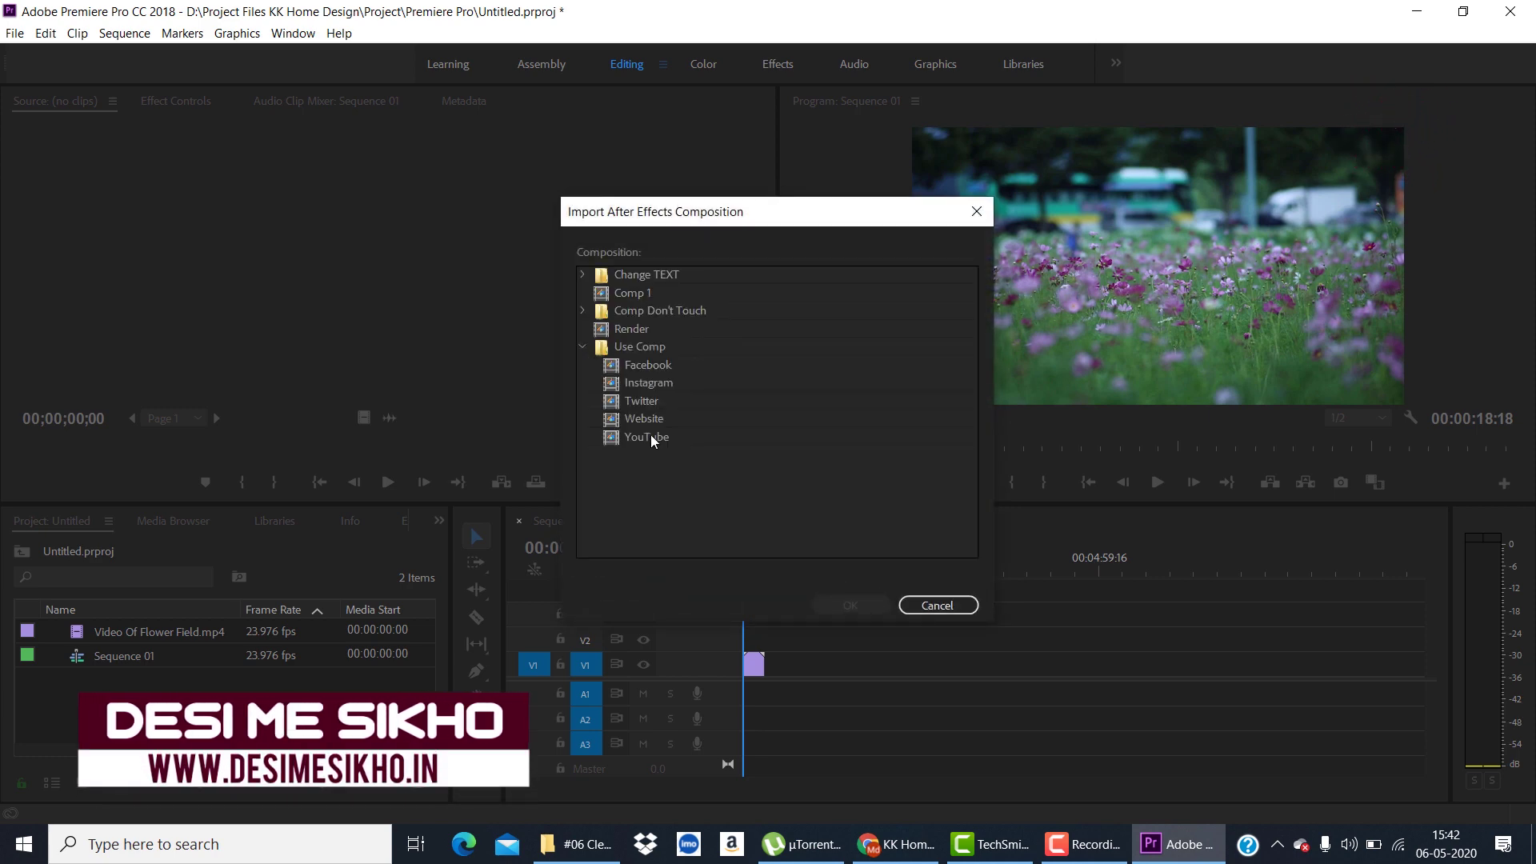
{"action": "left_click", "coordinate": [649, 437]}
{"action": "left_click", "coordinate": [848, 606]}
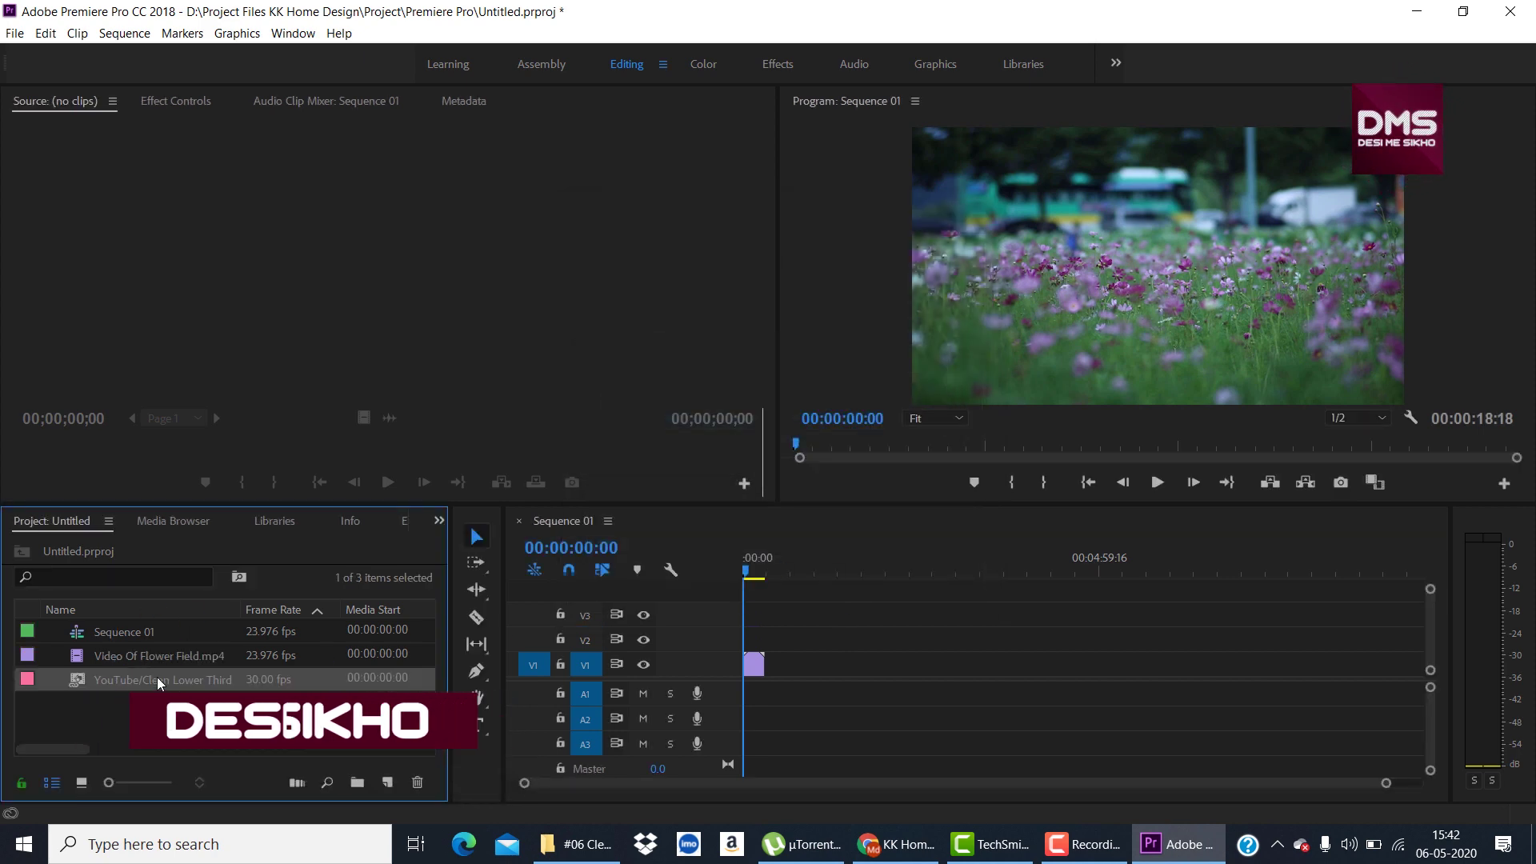
Put the YouTube lower third on V2 above the flower video, play it, and fit the timeline
{"action": "left_click_drag", "start_coordinate": [136, 679], "coordinate": [723, 652]}
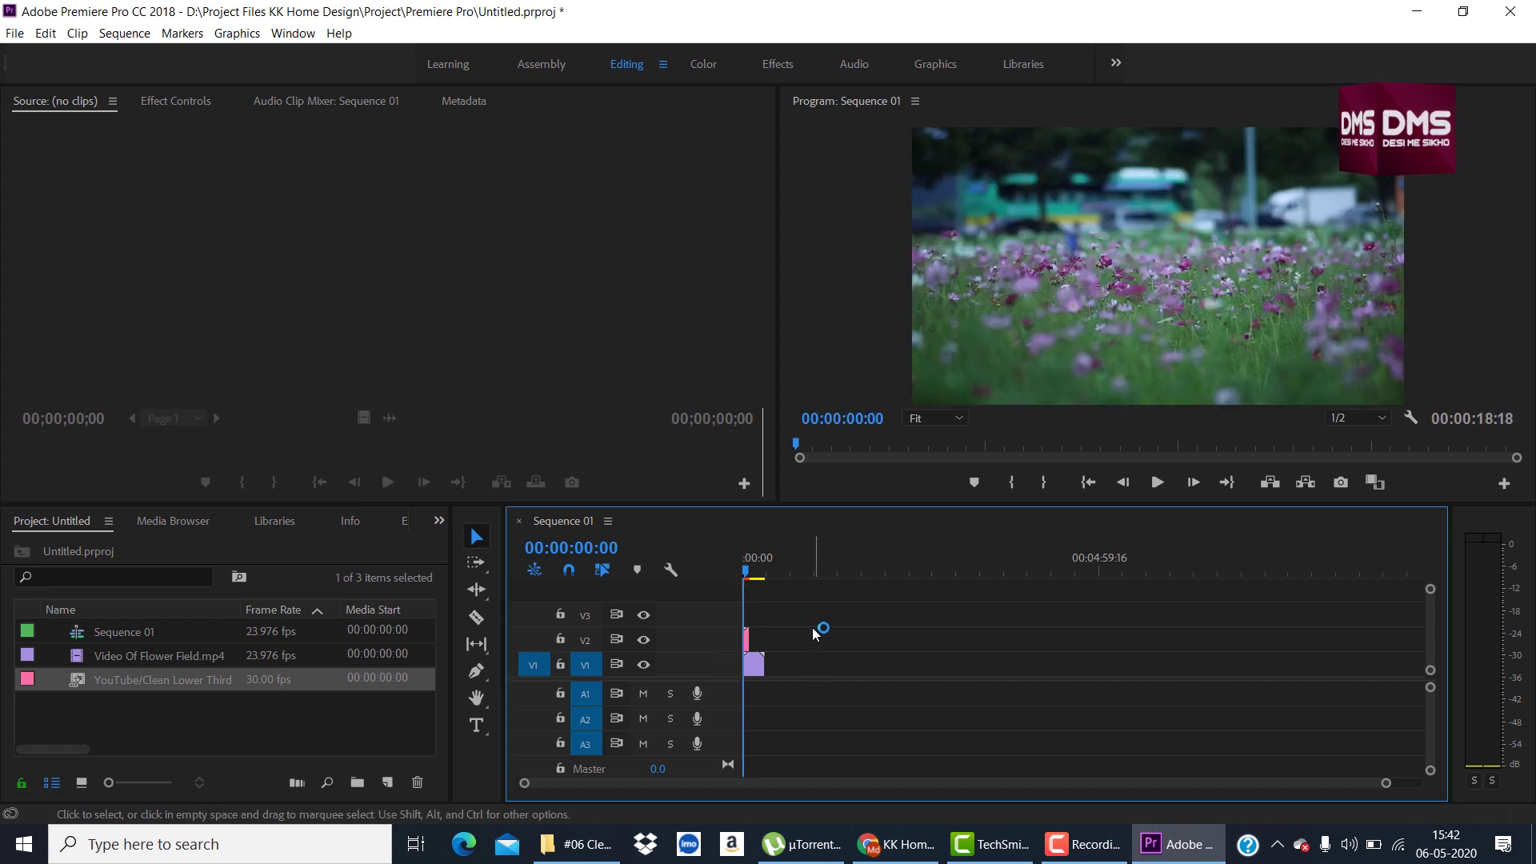
{"action": "key", "text": "space"}
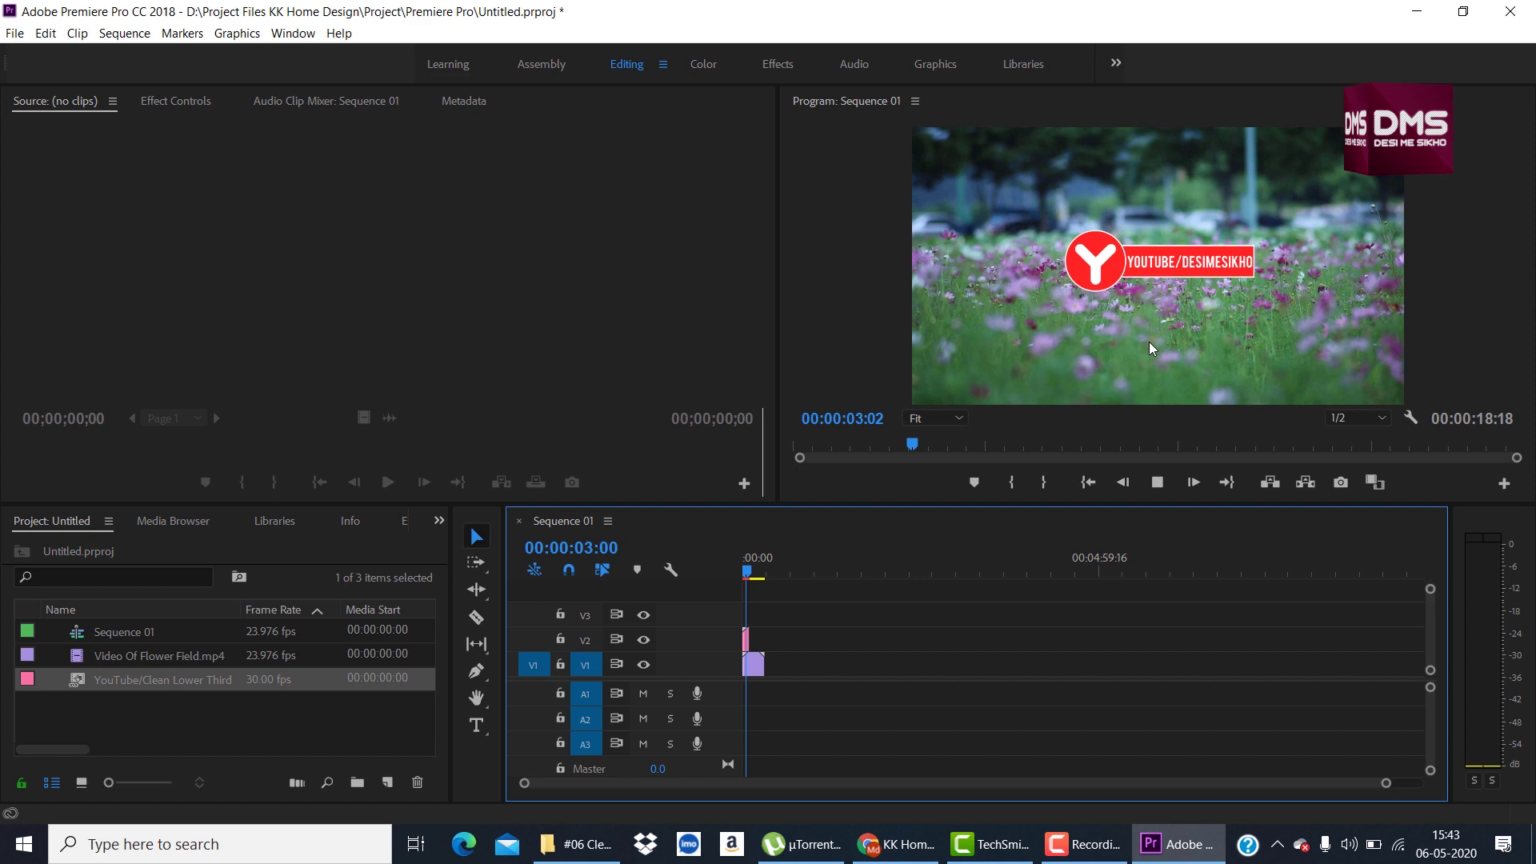
{"action": "left_click_drag", "start_coordinate": [752, 578], "coordinate": [745, 573]}
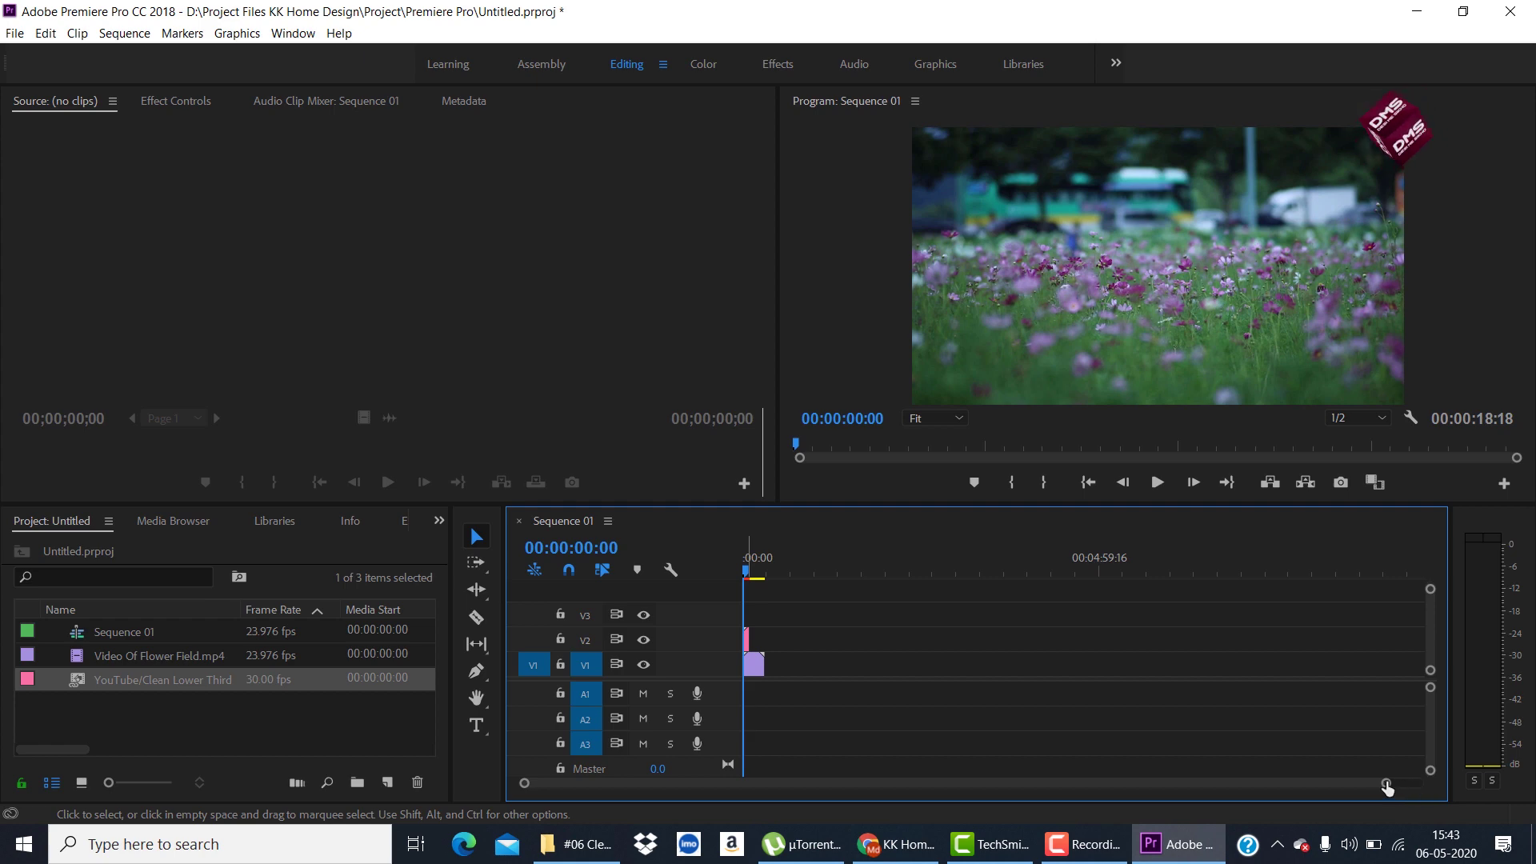
{"action": "key", "text": "backslash"}
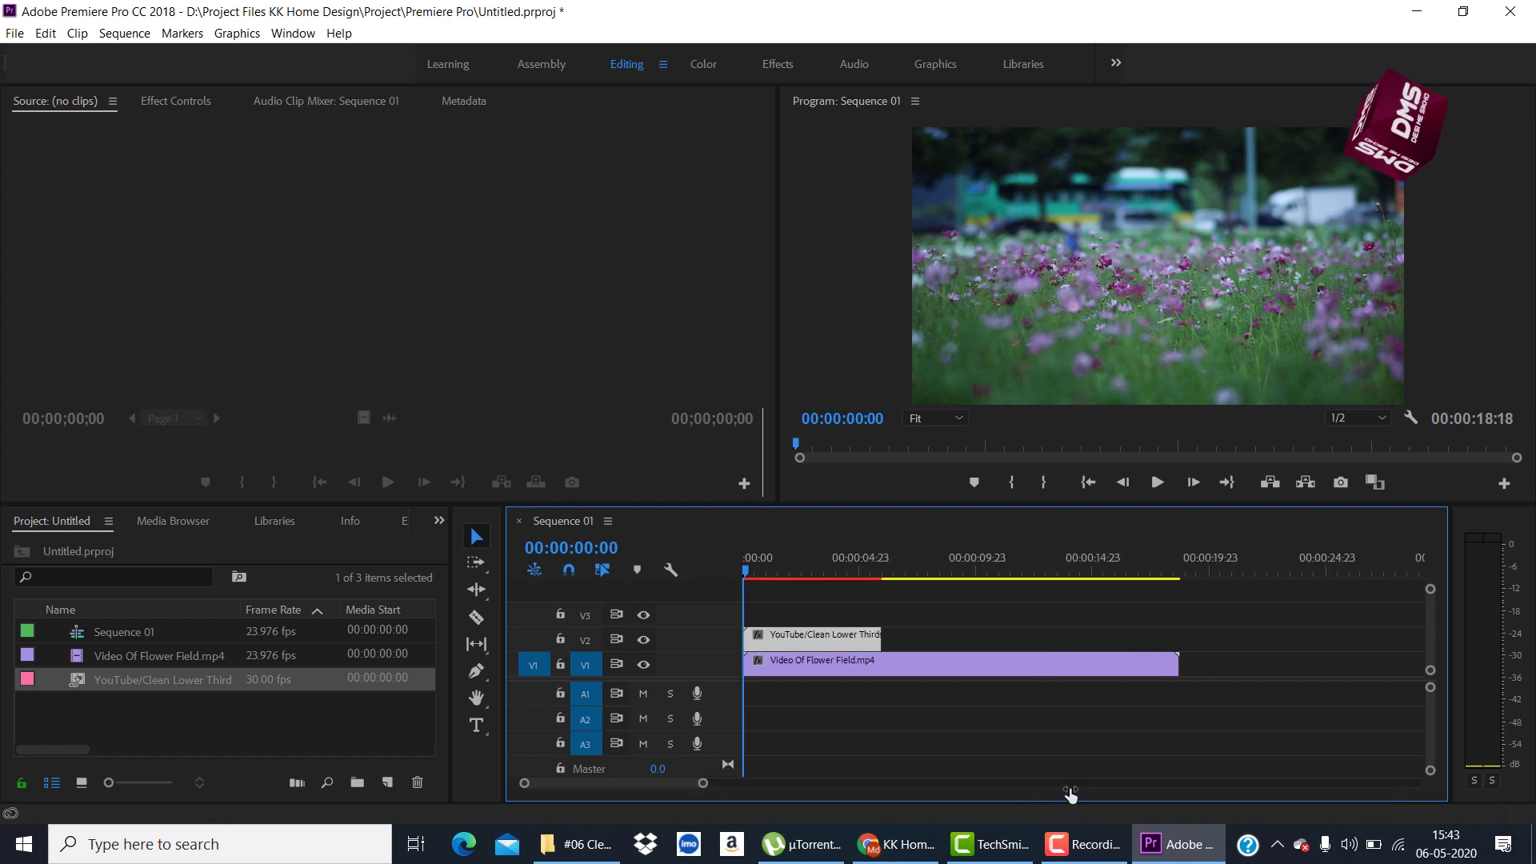
Move the lower third's Motion Position toward the bottom-left of the frame
{"action": "left_click", "coordinate": [193, 94]}
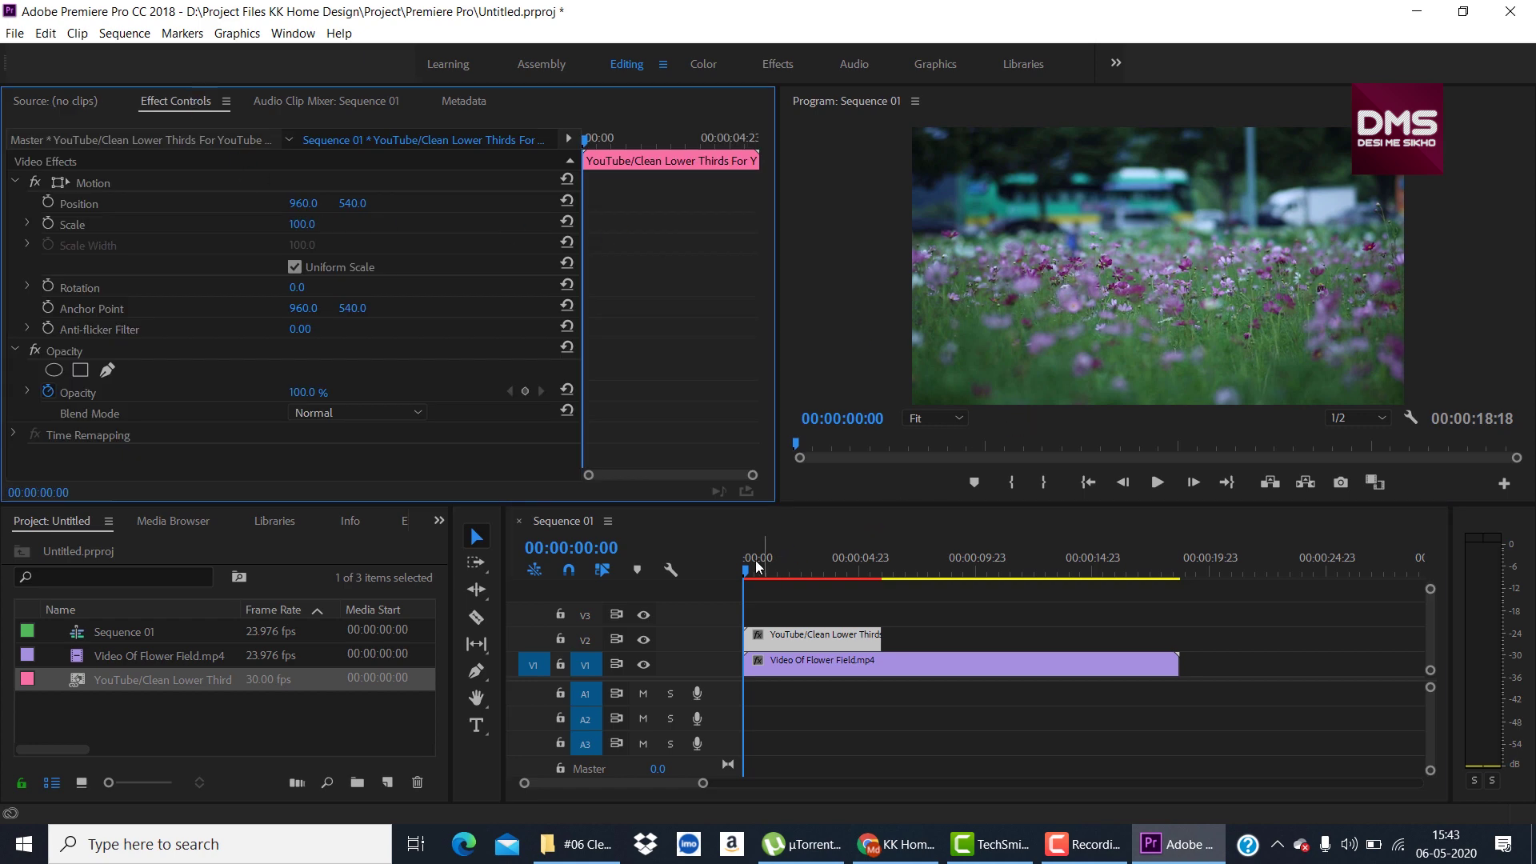
{"action": "left_click_drag", "start_coordinate": [762, 565], "coordinate": [802, 570]}
{"action": "left_click_drag", "start_coordinate": [309, 205], "coordinate": [188, 205]}
{"action": "left_click_drag", "start_coordinate": [303, 204], "coordinate": [96, 203]}
{"action": "left_click_drag", "start_coordinate": [352, 203], "coordinate": [570, 203]}
Set Scale to 80, fine-tune Position to 444, 866, and play back from the start
{"action": "left_click", "coordinate": [321, 223]}
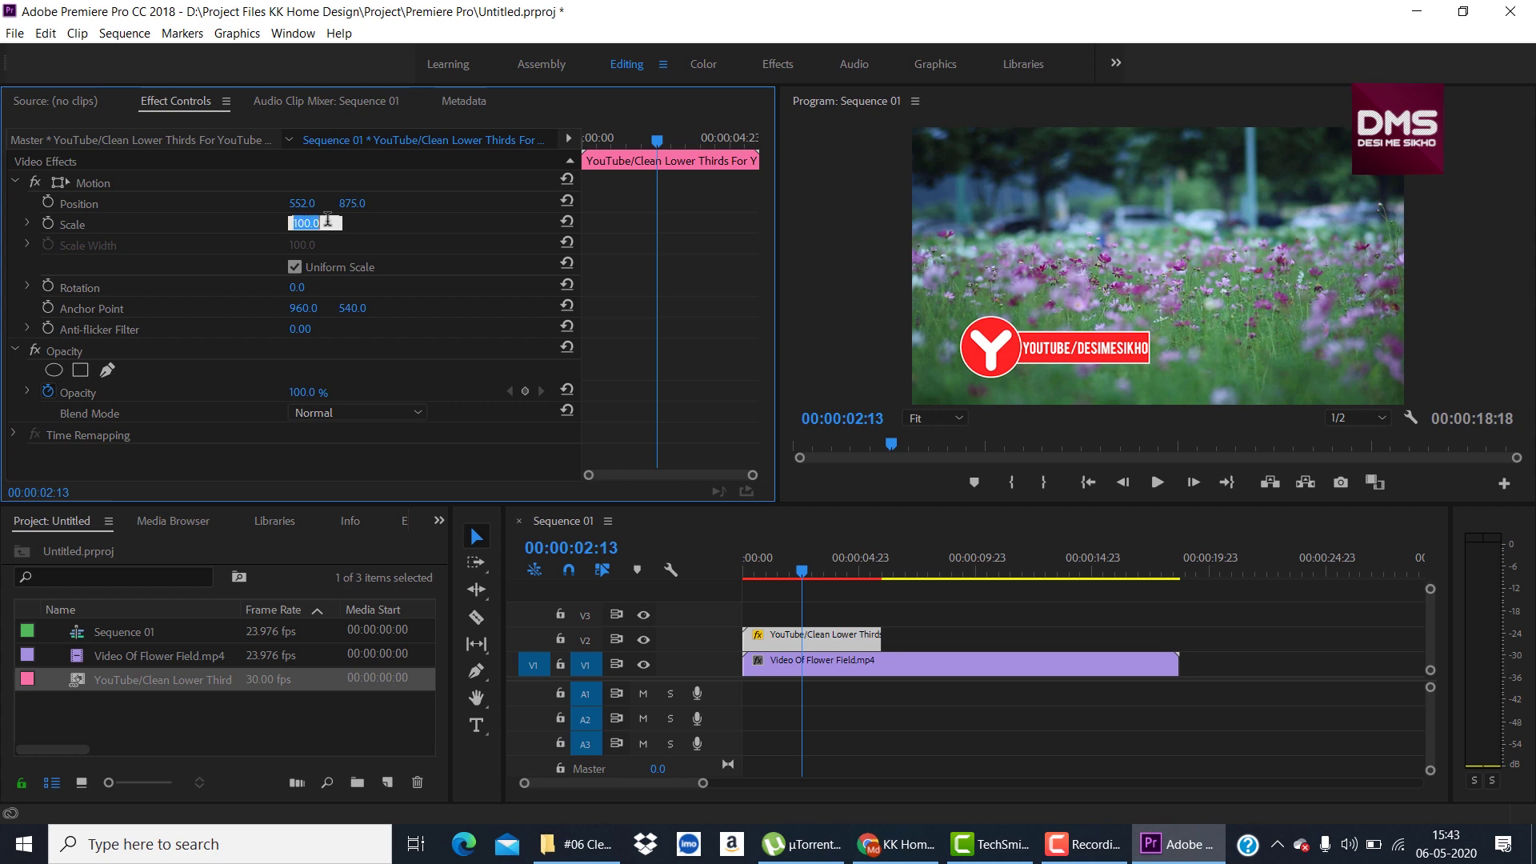
{"action": "type", "text": "80"}
{"action": "key", "text": "Return"}
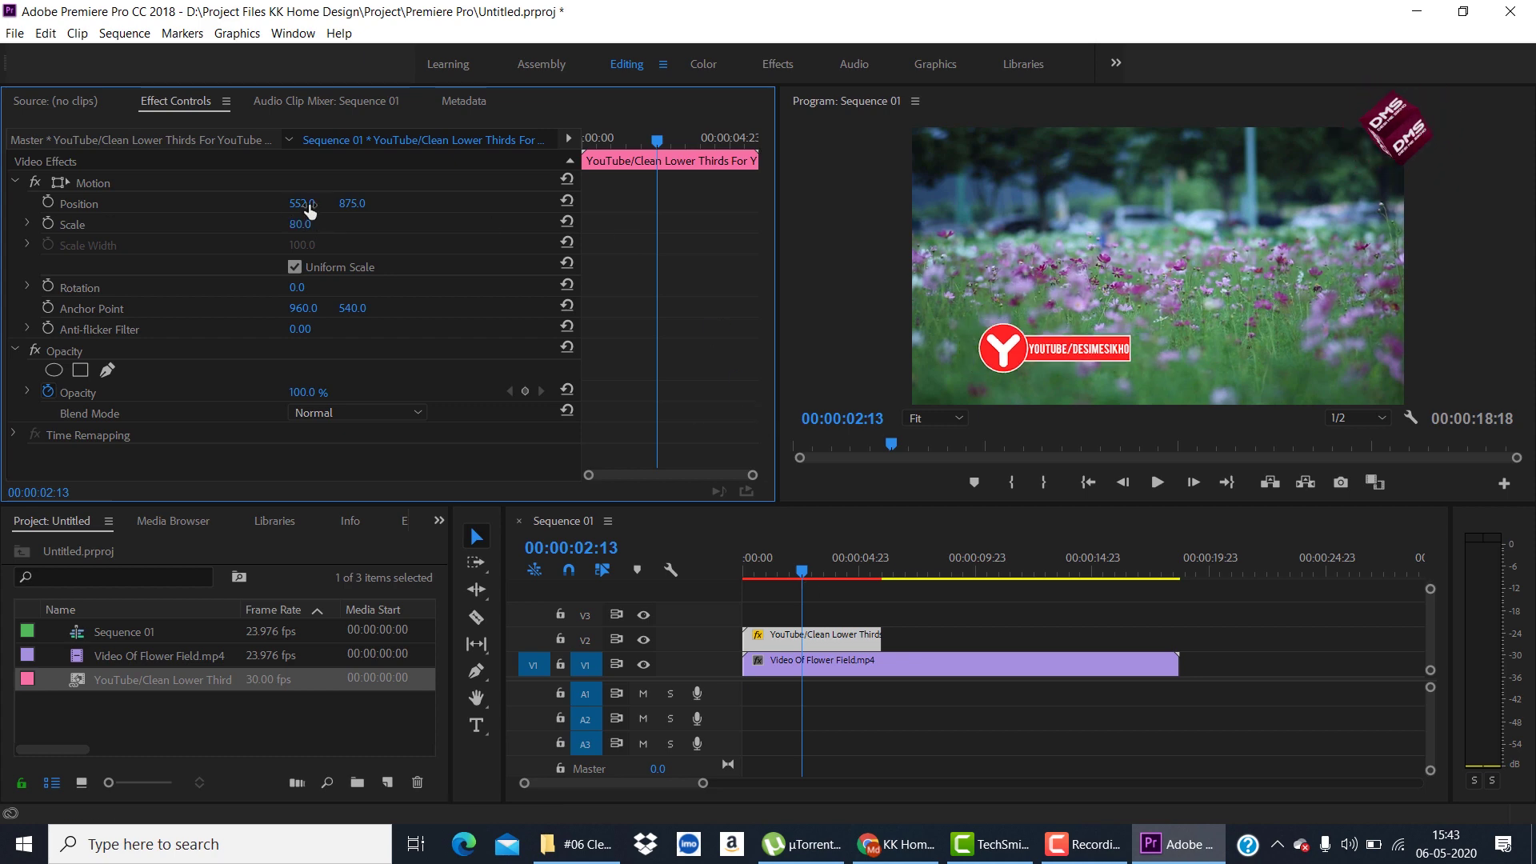
{"action": "left_click_drag", "start_coordinate": [352, 203], "coordinate": [336, 201]}
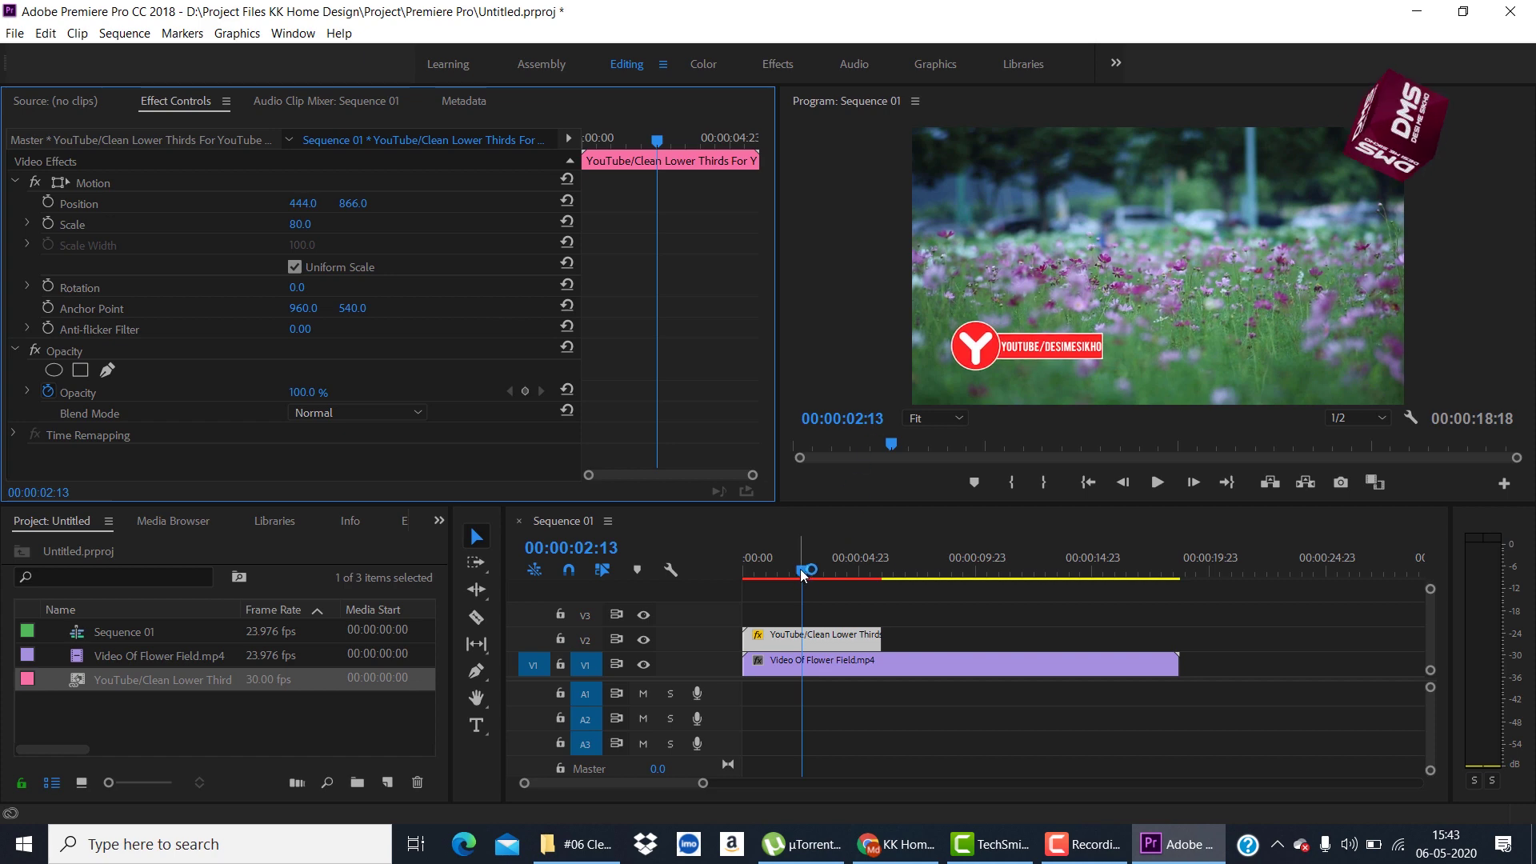
{"action": "key", "text": "Home"}
{"action": "key", "text": "space"}
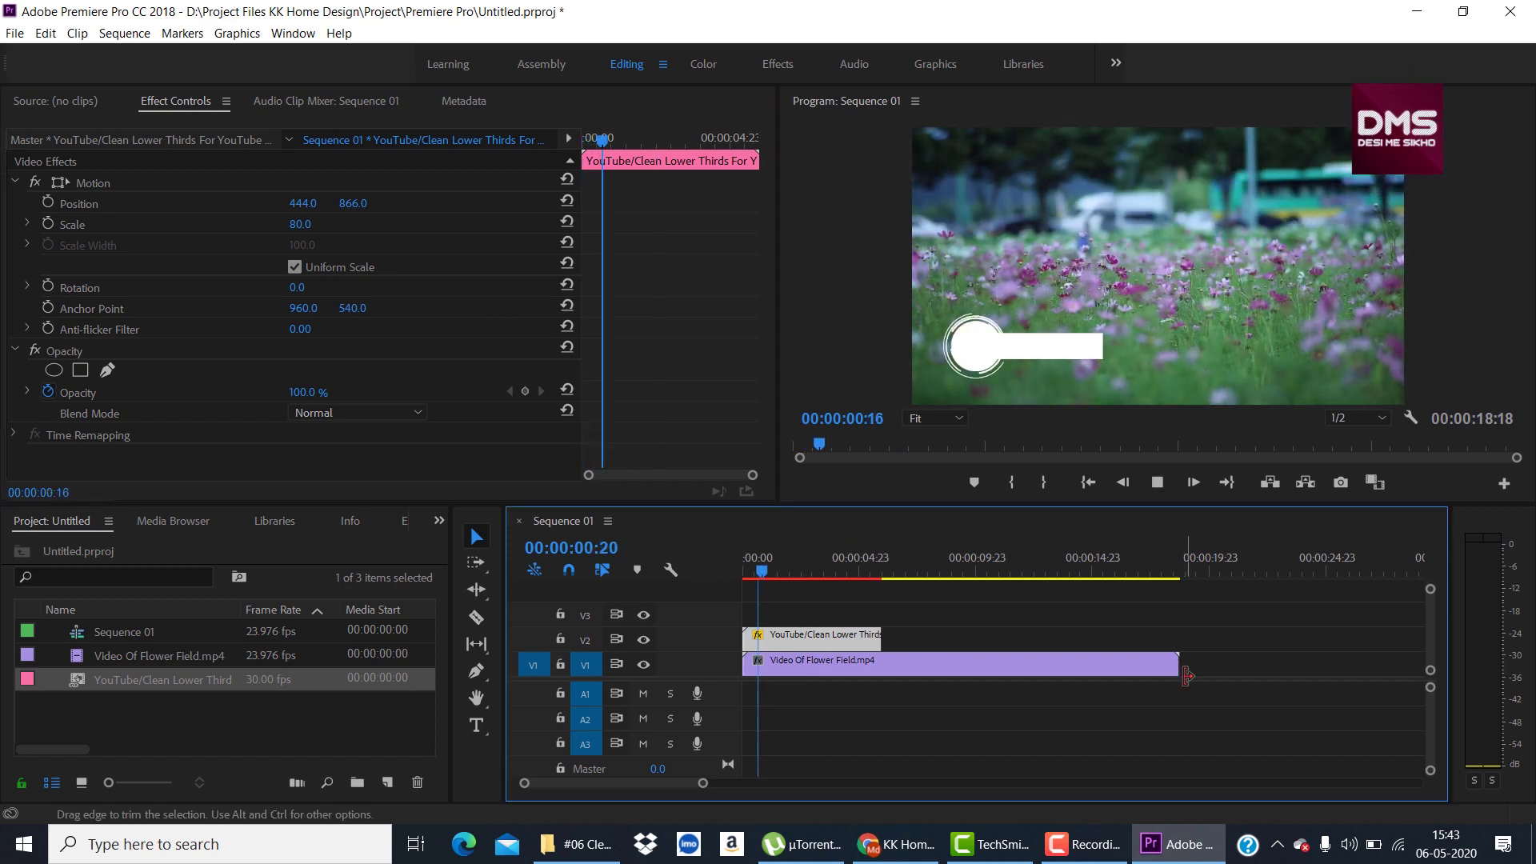